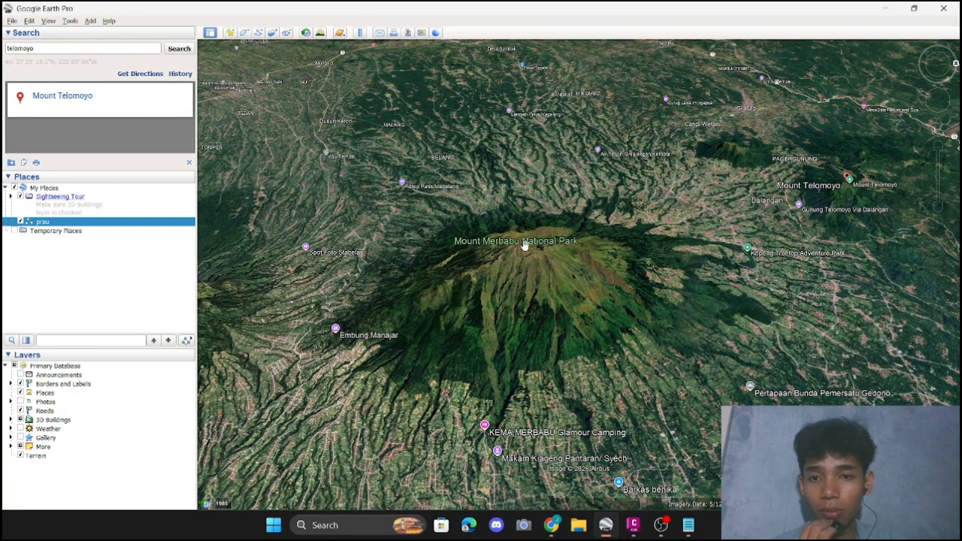
Start a new path named "gunung merbabu" over a top-down view of Mount Merbabu, with its dialog clear of the mountain.
{"action": "middle_click_drag", "start_coordinate": [524, 245], "coordinate": [531, 286]}
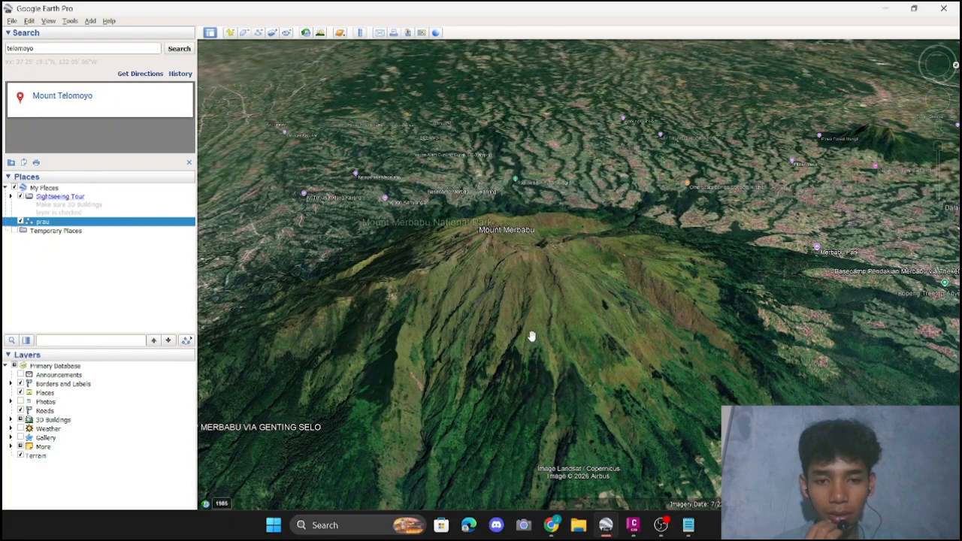
{"action": "scroll", "coordinate": [531, 336], "scroll_direction": "up", "scroll_amount": 3}
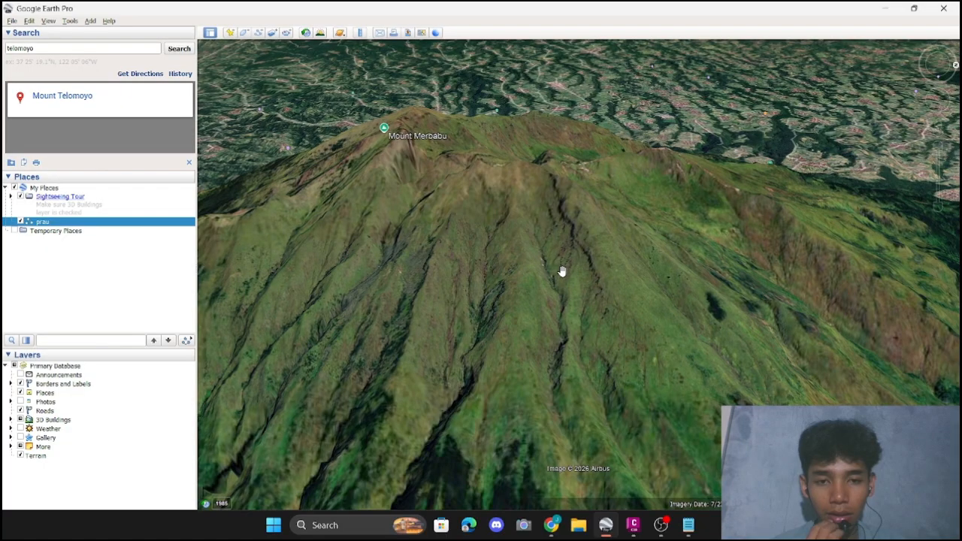
{"action": "scroll", "coordinate": [543, 215], "scroll_direction": "down", "scroll_amount": 3}
{"action": "mouse_move", "coordinate": [541, 215]}
{"action": "middle_mouse_down"}
{"action": "mouse_move", "coordinate": [539, 280]}
{"action": "mouse_move", "coordinate": [582, 203]}
{"action": "mouse_move", "coordinate": [561, 208]}
{"action": "mouse_move", "coordinate": [554, 224]}
{"action": "middle_mouse_up"}
{"action": "scroll", "coordinate": [553, 224], "scroll_direction": "down", "scroll_amount": 3}
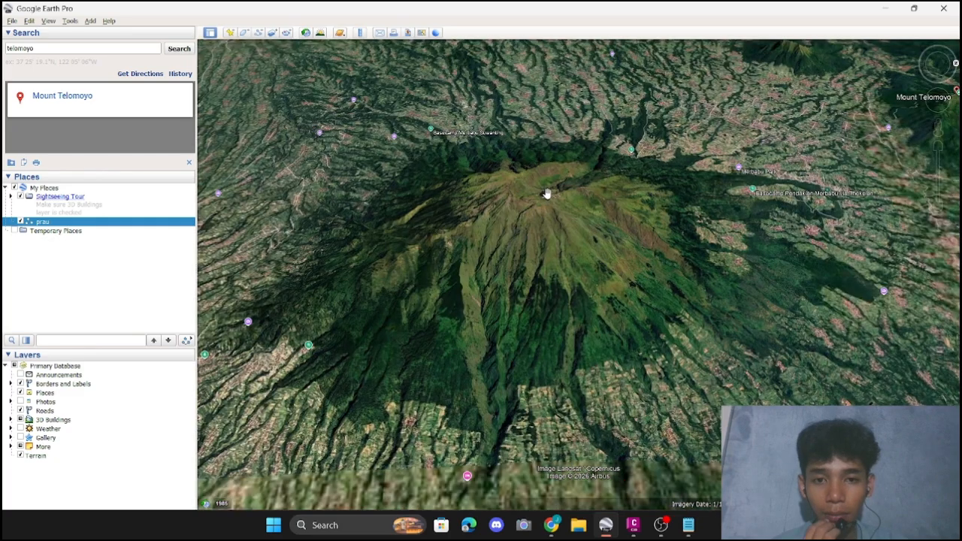
{"action": "middle_click_drag", "start_coordinate": [547, 184], "coordinate": [564, 172]}
{"action": "left_click_drag", "start_coordinate": [629, 200], "coordinate": [615, 264]}
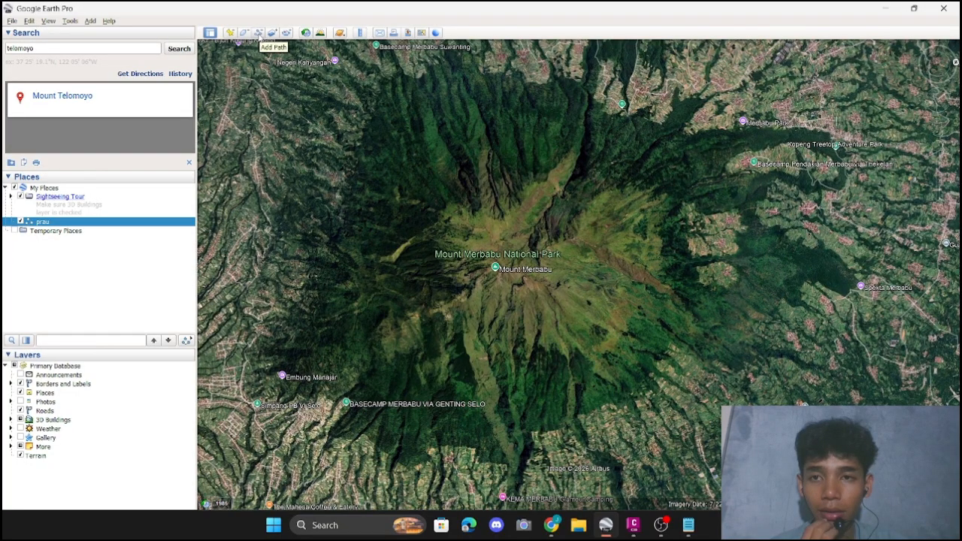
{"action": "left_click", "coordinate": [258, 33]}
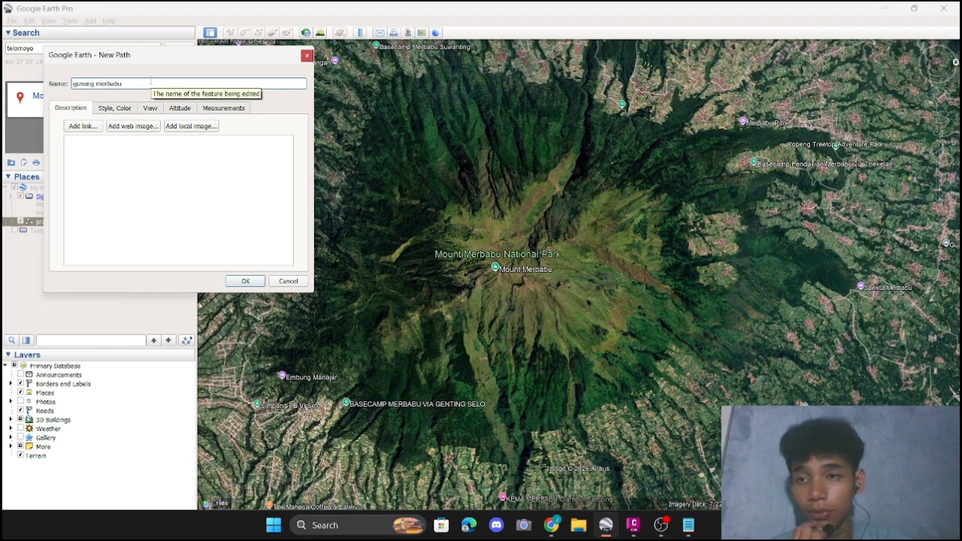
{"action": "left_click", "coordinate": [531, 226]}
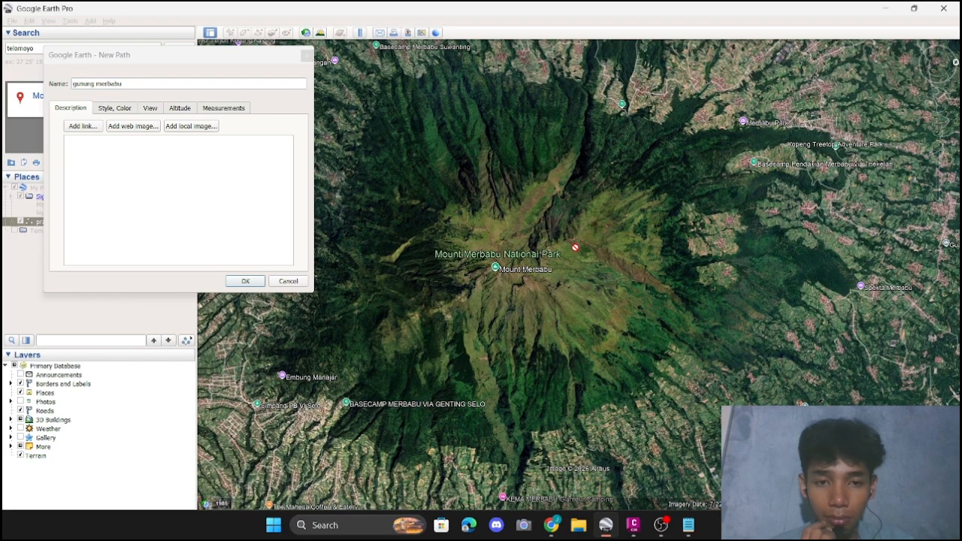
{"action": "left_click", "coordinate": [244, 54]}
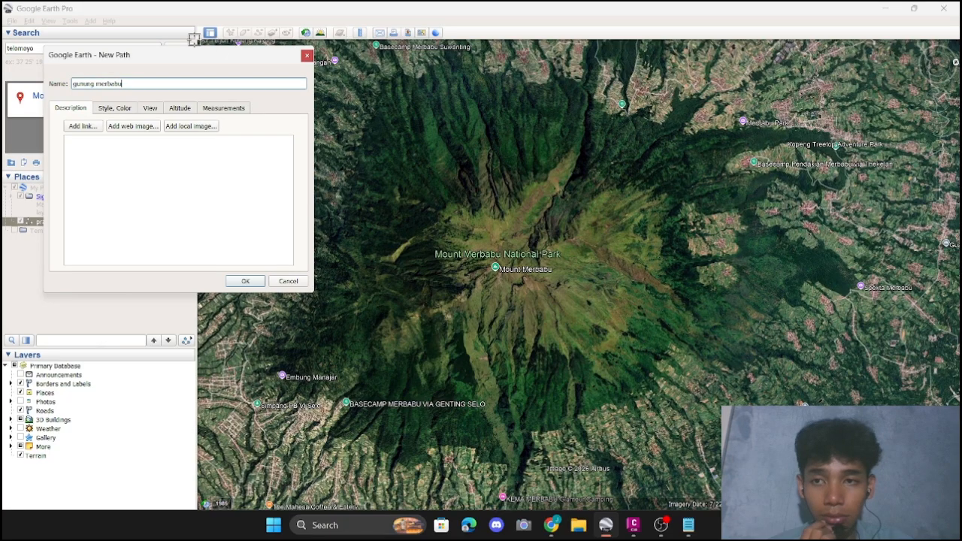
{"action": "left_click_drag", "start_coordinate": [215, 56], "coordinate": [177, 21]}
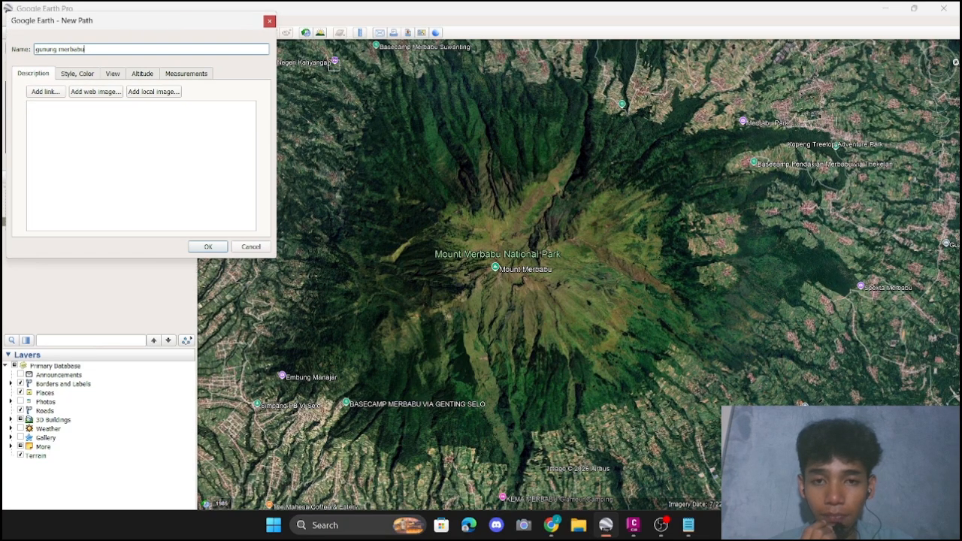
Trace the path around the foot of Mount Merbabu and fill the outline with long, steep back-and-forth loops.
{"action": "left_click", "coordinate": [418, 78]}
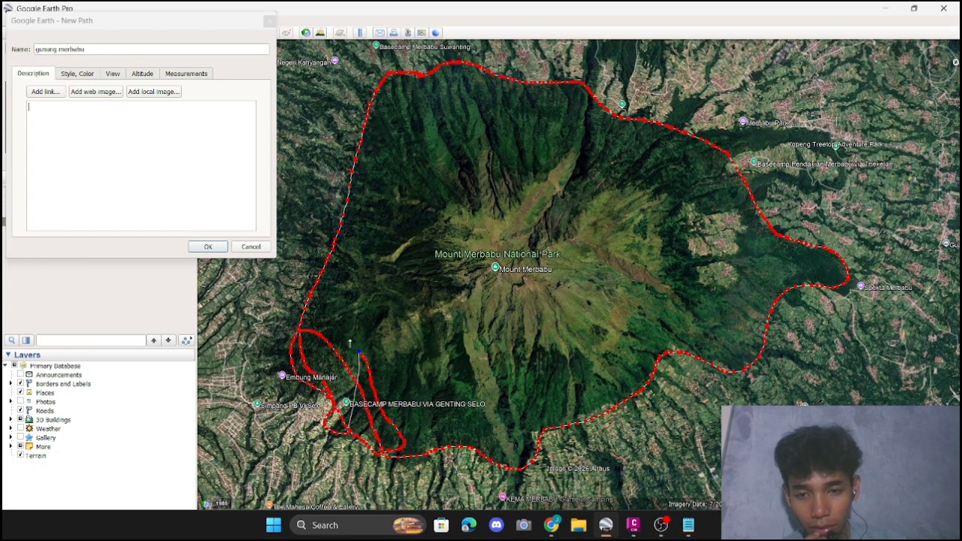
{"action": "left_click_drag", "start_coordinate": [321, 298], "coordinate": [344, 301]}
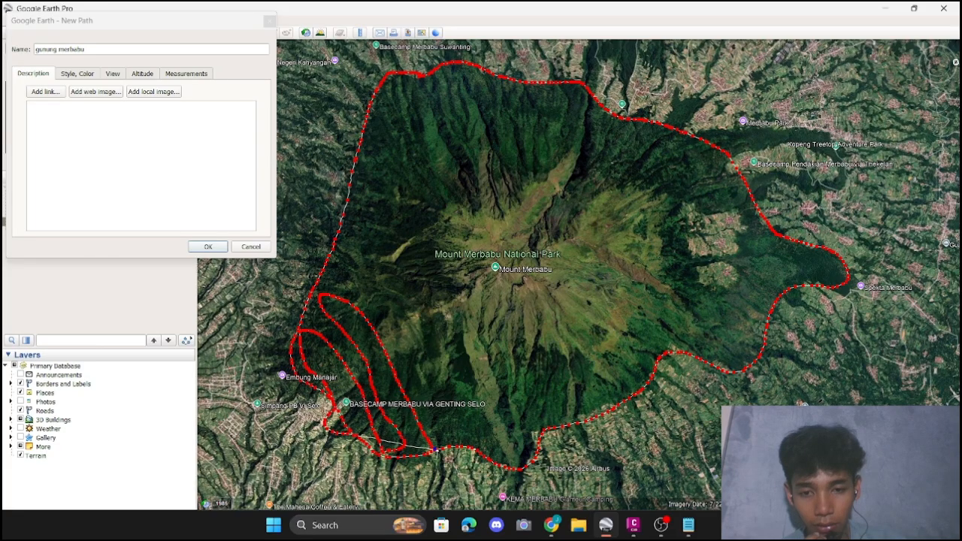
{"action": "left_click_drag", "start_coordinate": [436, 451], "coordinate": [445, 426]}
{"action": "mouse_move", "coordinate": [403, 339]}
{"action": "left_mouse_down"}
{"action": "mouse_move", "coordinate": [338, 257]}
{"action": "mouse_move", "coordinate": [358, 264]}
{"action": "mouse_move", "coordinate": [413, 339]}
{"action": "left_mouse_up"}
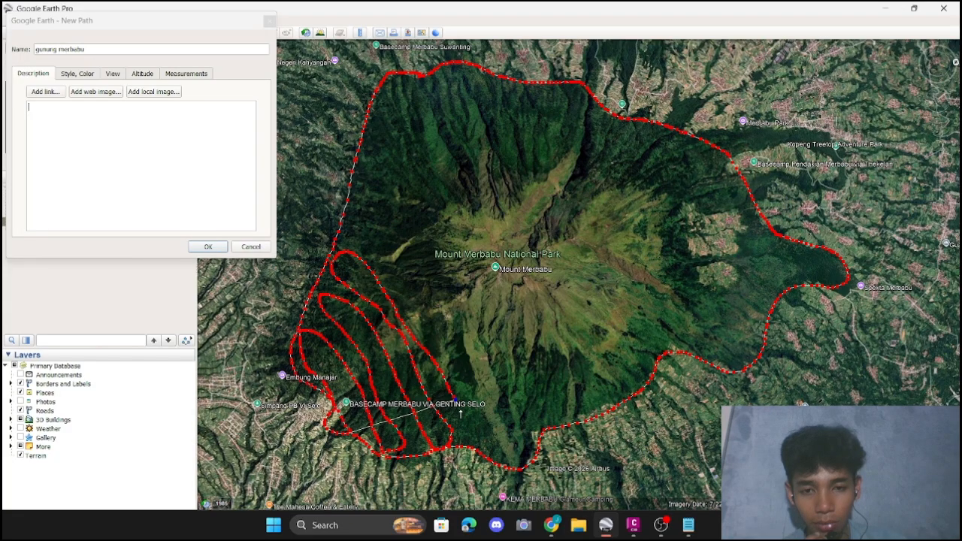
{"action": "mouse_move", "coordinate": [460, 412]}
{"action": "left_mouse_down"}
{"action": "mouse_move", "coordinate": [451, 433]}
{"action": "mouse_move", "coordinate": [474, 450]}
{"action": "mouse_move", "coordinate": [489, 433]}
{"action": "mouse_move", "coordinate": [463, 372]}
{"action": "mouse_move", "coordinate": [413, 315]}
{"action": "mouse_move", "coordinate": [352, 193]}
{"action": "mouse_move", "coordinate": [397, 222]}
{"action": "mouse_move", "coordinate": [518, 457]}
{"action": "mouse_move", "coordinate": [529, 451]}
{"action": "mouse_move", "coordinate": [476, 290]}
{"action": "mouse_move", "coordinate": [398, 197]}
{"action": "mouse_move", "coordinate": [380, 161]}
{"action": "mouse_move", "coordinate": [381, 124]}
{"action": "mouse_move", "coordinate": [406, 139]}
{"action": "mouse_move", "coordinate": [443, 192]}
{"action": "mouse_move", "coordinate": [495, 349]}
{"action": "mouse_move", "coordinate": [549, 412]}
{"action": "mouse_move", "coordinate": [493, 205]}
{"action": "mouse_move", "coordinate": [409, 94]}
{"action": "mouse_move", "coordinate": [441, 82]}
{"action": "mouse_move", "coordinate": [454, 146]}
{"action": "mouse_move", "coordinate": [553, 347]}
{"action": "mouse_move", "coordinate": [609, 403]}
{"action": "mouse_move", "coordinate": [549, 230]}
{"action": "mouse_move", "coordinate": [508, 176]}
{"action": "mouse_move", "coordinate": [467, 72]}
{"action": "mouse_move", "coordinate": [481, 71]}
{"action": "mouse_move", "coordinate": [523, 128]}
{"action": "mouse_move", "coordinate": [579, 285]}
{"action": "mouse_move", "coordinate": [605, 339]}
{"action": "mouse_move", "coordinate": [643, 373]}
{"action": "mouse_move", "coordinate": [566, 161]}
{"action": "mouse_move", "coordinate": [562, 120]}
{"action": "mouse_move", "coordinate": [575, 94]}
{"action": "mouse_move", "coordinate": [604, 134]}
{"action": "mouse_move", "coordinate": [622, 241]}
{"action": "mouse_move", "coordinate": [659, 345]}
{"action": "mouse_move", "coordinate": [667, 350]}
{"action": "mouse_move", "coordinate": [628, 175]}
{"action": "mouse_move", "coordinate": [645, 126]}
{"action": "mouse_move", "coordinate": [676, 352]}
{"action": "mouse_move", "coordinate": [710, 353]}
{"action": "mouse_move", "coordinate": [710, 171]}
{"action": "mouse_move", "coordinate": [722, 278]}
{"action": "mouse_move", "coordinate": [745, 330]}
{"action": "mouse_move", "coordinate": [758, 336]}
{"action": "mouse_move", "coordinate": [761, 316]}
{"action": "mouse_move", "coordinate": [748, 222]}
{"action": "mouse_move", "coordinate": [782, 278]}
{"action": "mouse_move", "coordinate": [798, 248]}
{"action": "mouse_move", "coordinate": [810, 267]}
{"action": "mouse_move", "coordinate": [846, 278]}
{"action": "mouse_move", "coordinate": [839, 262]}
{"action": "left_mouse_up"}
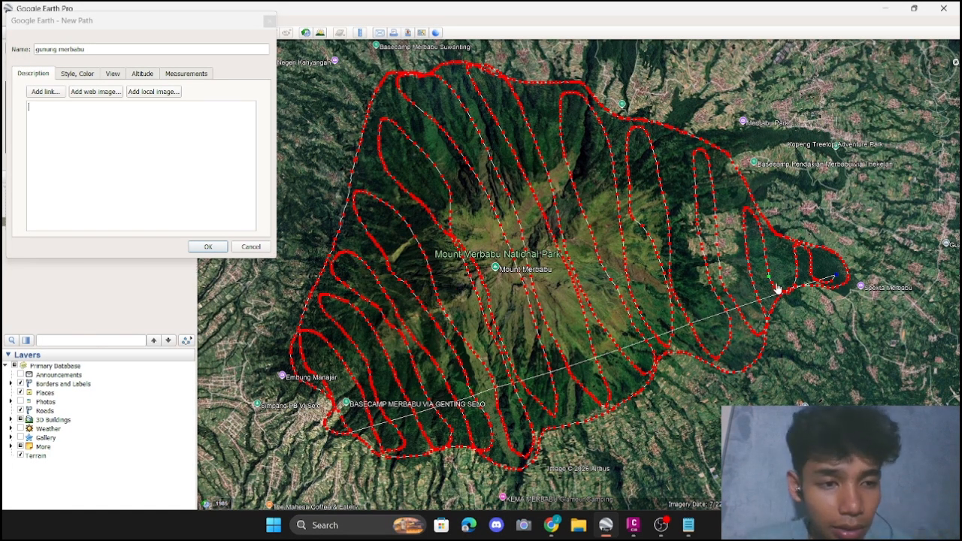
Continue the path with back-and-forth lines crossing the existing loops to form a grid over the whole mountain, and save the path.
{"action": "mouse_move", "coordinate": [818, 270]}
{"action": "left_mouse_down"}
{"action": "mouse_move", "coordinate": [685, 330]}
{"action": "mouse_move", "coordinate": [553, 412]}
{"action": "mouse_move", "coordinate": [468, 444]}
{"action": "left_mouse_up"}
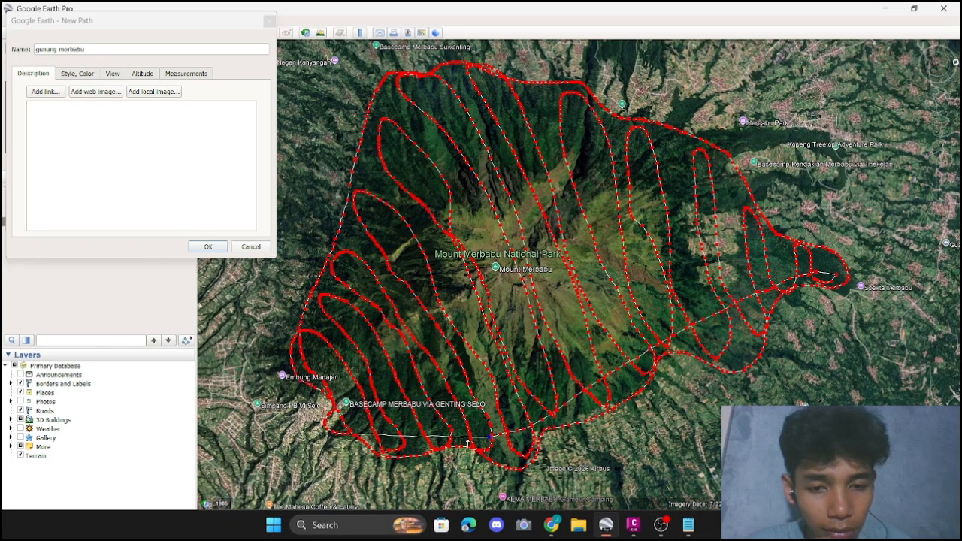
{"action": "mouse_move", "coordinate": [533, 401]}
{"action": "left_mouse_down"}
{"action": "mouse_move", "coordinate": [767, 274]}
{"action": "mouse_move", "coordinate": [776, 263]}
{"action": "mouse_move", "coordinate": [771, 239]}
{"action": "mouse_move", "coordinate": [678, 300]}
{"action": "mouse_move", "coordinate": [487, 387]}
{"action": "left_mouse_up"}
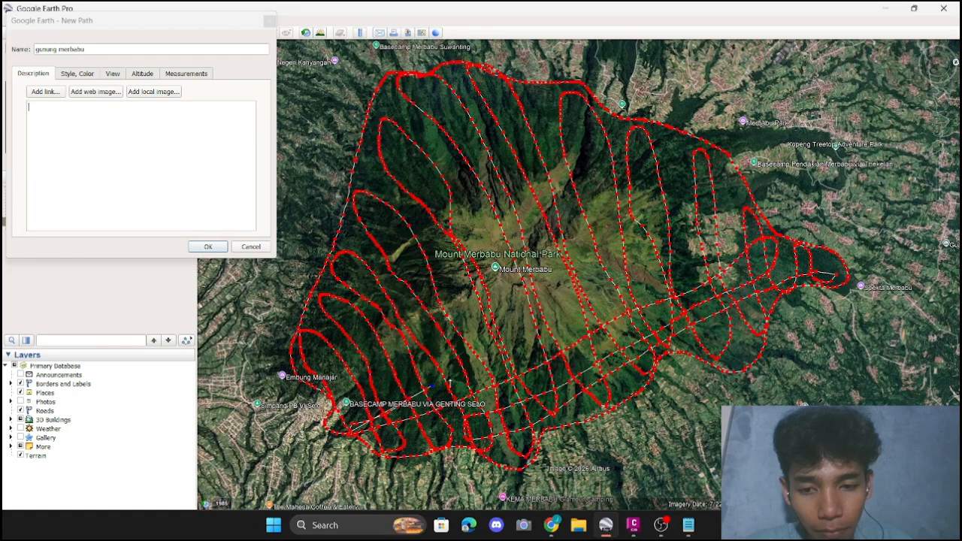
{"action": "mouse_move", "coordinate": [450, 384]}
{"action": "left_mouse_down"}
{"action": "mouse_move", "coordinate": [653, 290]}
{"action": "mouse_move", "coordinate": [746, 227]}
{"action": "mouse_move", "coordinate": [743, 208]}
{"action": "mouse_move", "coordinate": [700, 216]}
{"action": "mouse_move", "coordinate": [638, 265]}
{"action": "mouse_move", "coordinate": [397, 389]}
{"action": "left_mouse_up"}
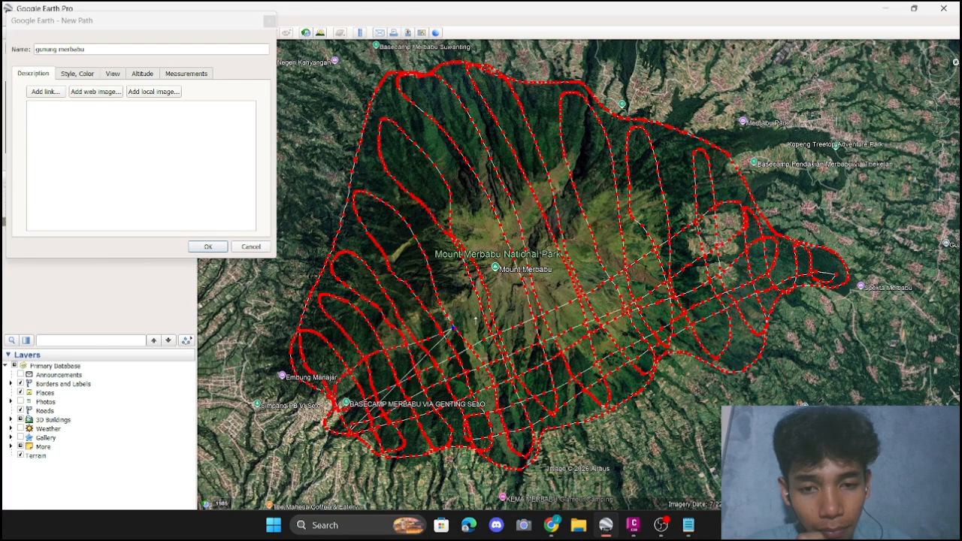
{"action": "mouse_move", "coordinate": [453, 329]}
{"action": "left_mouse_down"}
{"action": "mouse_move", "coordinate": [399, 387]}
{"action": "mouse_move", "coordinate": [654, 233]}
{"action": "mouse_move", "coordinate": [717, 187]}
{"action": "mouse_move", "coordinate": [719, 165]}
{"action": "mouse_move", "coordinate": [686, 167]}
{"action": "mouse_move", "coordinate": [587, 220]}
{"action": "mouse_move", "coordinate": [417, 334]}
{"action": "mouse_move", "coordinate": [354, 360]}
{"action": "left_mouse_up"}
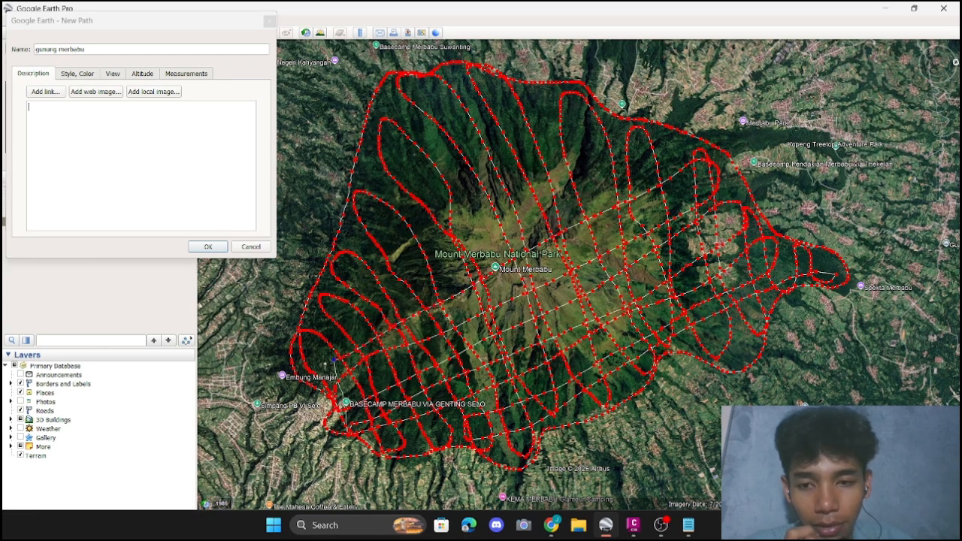
{"action": "mouse_move", "coordinate": [359, 321]}
{"action": "left_mouse_down"}
{"action": "mouse_move", "coordinate": [623, 176]}
{"action": "mouse_move", "coordinate": [670, 136]}
{"action": "mouse_move", "coordinate": [549, 172]}
{"action": "mouse_move", "coordinate": [413, 271]}
{"action": "mouse_move", "coordinate": [350, 298]}
{"action": "mouse_move", "coordinate": [328, 272]}
{"action": "mouse_move", "coordinate": [347, 409]}
{"action": "mouse_move", "coordinate": [451, 263]}
{"action": "mouse_move", "coordinate": [560, 140]}
{"action": "mouse_move", "coordinate": [553, 121]}
{"action": "mouse_move", "coordinate": [369, 191]}
{"action": "mouse_move", "coordinate": [368, 162]}
{"action": "mouse_move", "coordinate": [517, 99]}
{"action": "mouse_move", "coordinate": [403, 88]}
{"action": "left_mouse_up"}
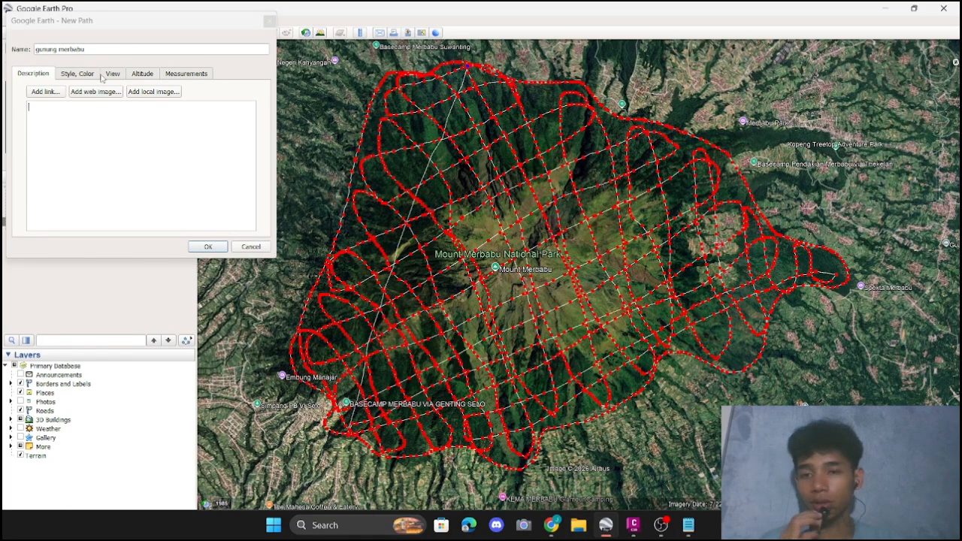
{"action": "left_click", "coordinate": [208, 247]}
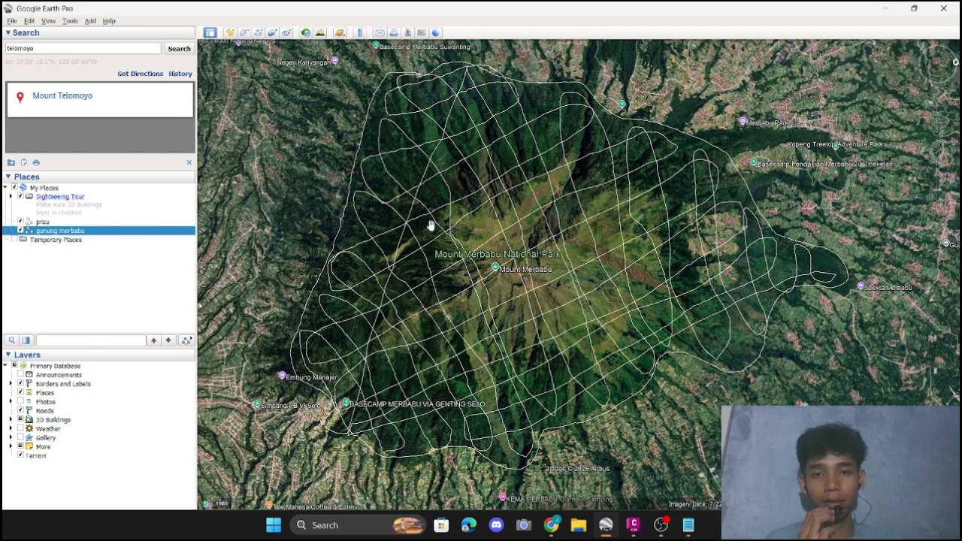
Examine how the path grid drapes over Mount Merbabu's slopes and summit in tilted 3D views.
{"action": "scroll", "coordinate": [491, 249], "scroll_direction": "down", "scroll_amount": 4}
{"action": "scroll", "coordinate": [555, 300], "scroll_direction": "up", "scroll_amount": 5, "text": "shift"}
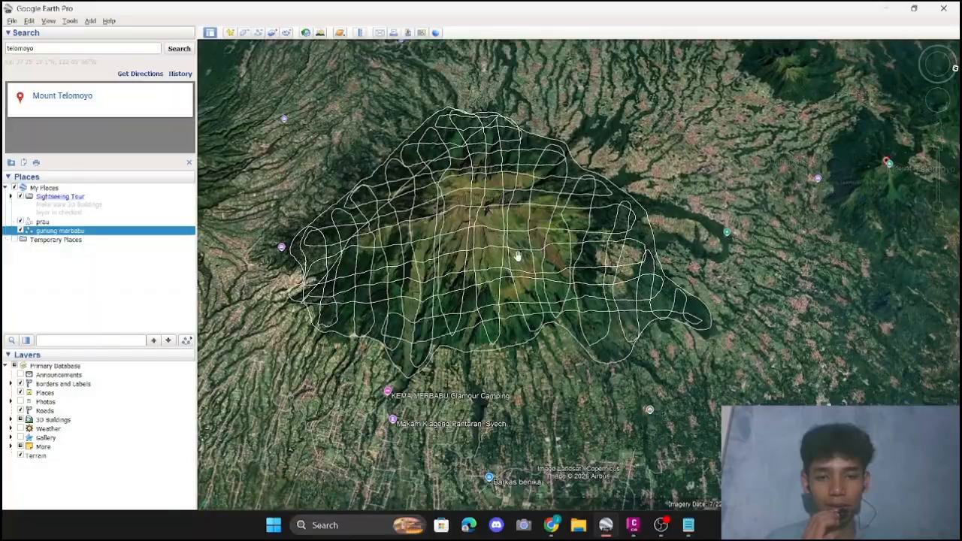
{"action": "scroll", "coordinate": [511, 264], "scroll_direction": "up", "scroll_amount": 5}
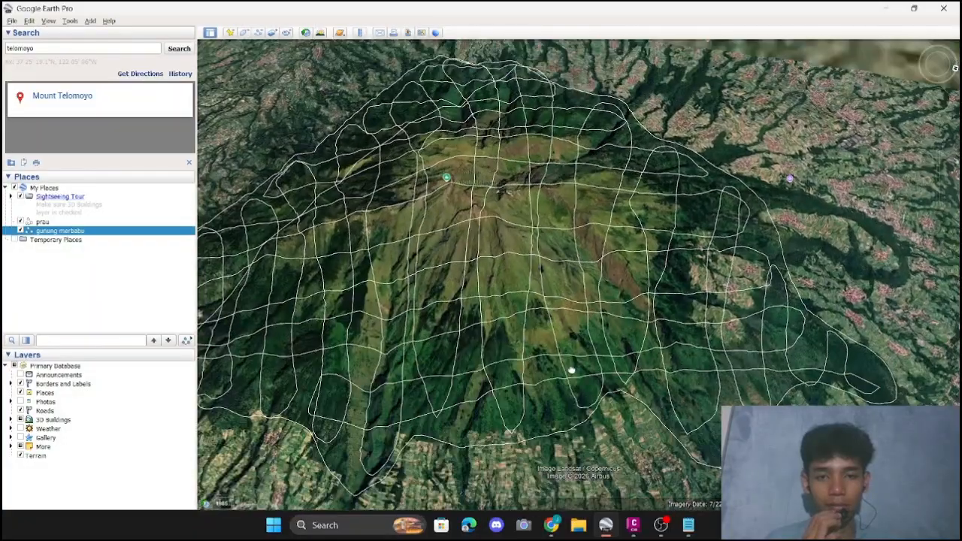
{"action": "middle_click_drag", "start_coordinate": [572, 370], "coordinate": [594, 383]}
{"action": "scroll", "coordinate": [594, 384], "scroll_direction": "up", "scroll_amount": 5}
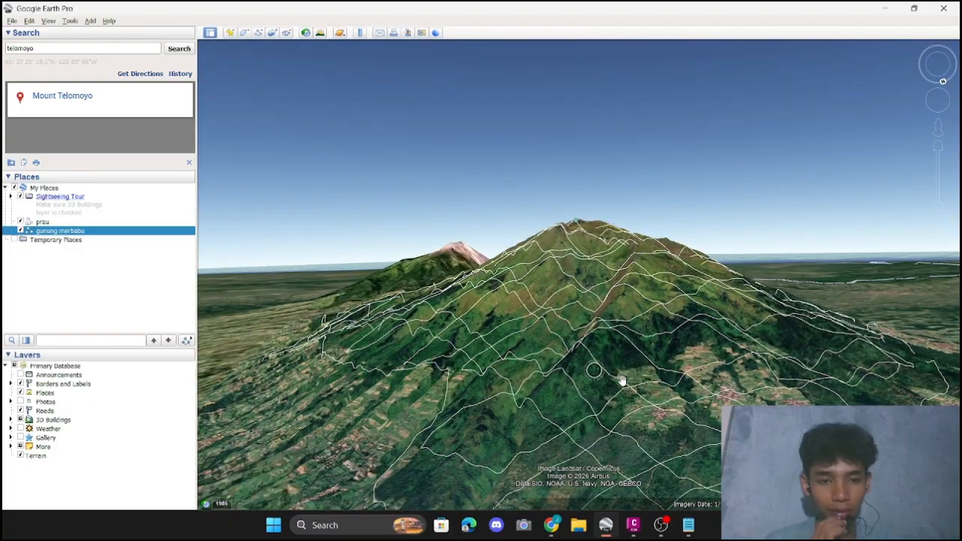
{"action": "scroll", "coordinate": [617, 360], "scroll_direction": "up", "scroll_amount": 2}
{"action": "scroll", "coordinate": [617, 359], "scroll_direction": "up", "scroll_amount": 5}
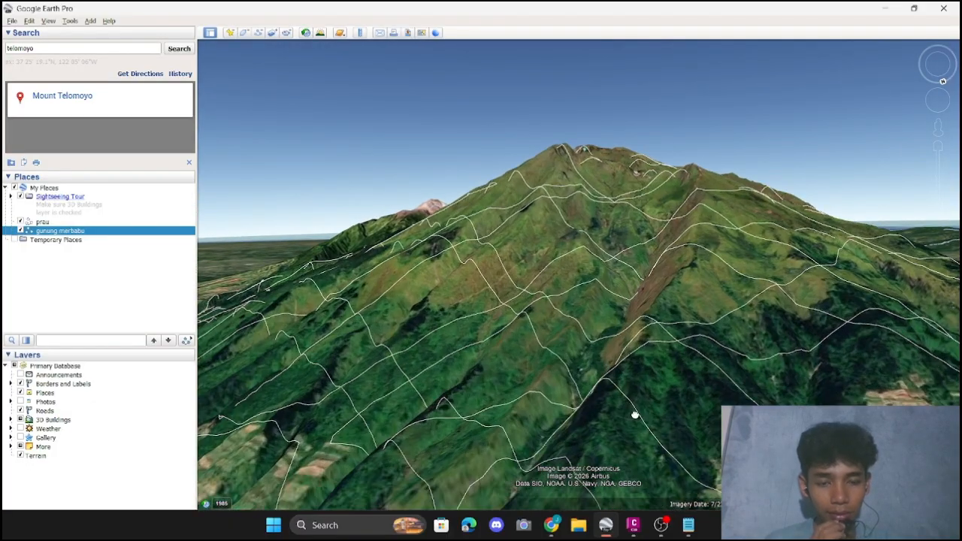
{"action": "scroll", "coordinate": [594, 306], "scroll_direction": "up", "scroll_amount": 3}
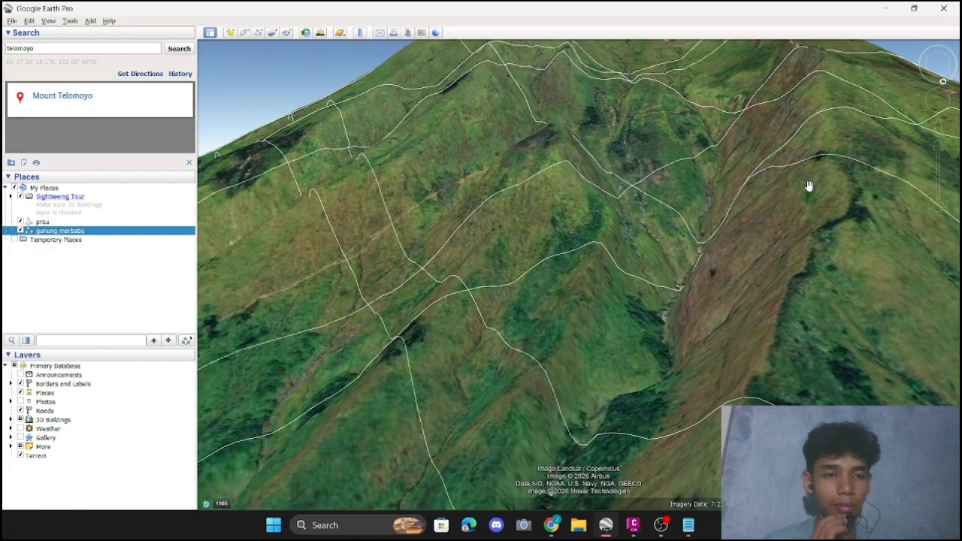
{"action": "scroll", "coordinate": [662, 178], "scroll_direction": "down", "scroll_amount": 5}
{"action": "scroll", "coordinate": [666, 248], "scroll_direction": "up", "scroll_amount": 3}
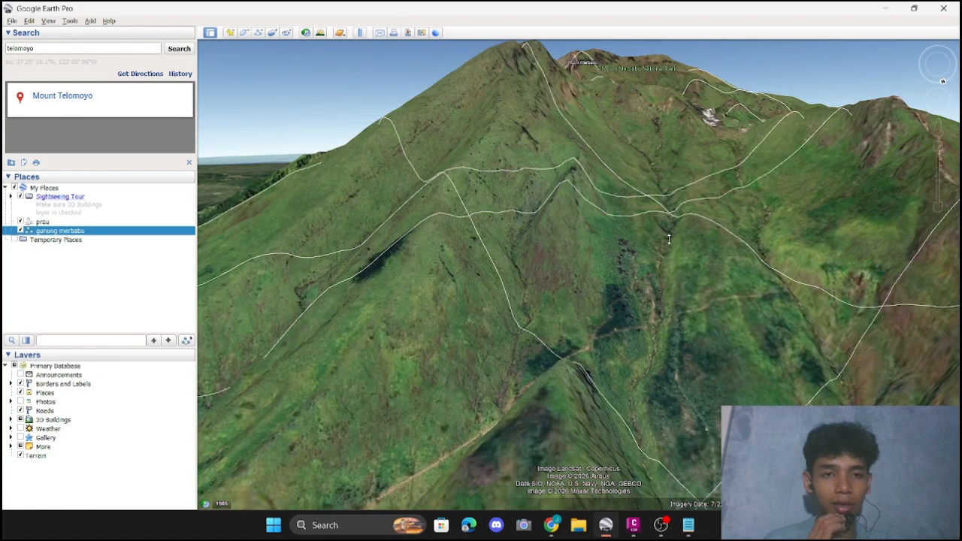
{"action": "scroll", "coordinate": [644, 204], "scroll_direction": "down", "scroll_amount": 3}
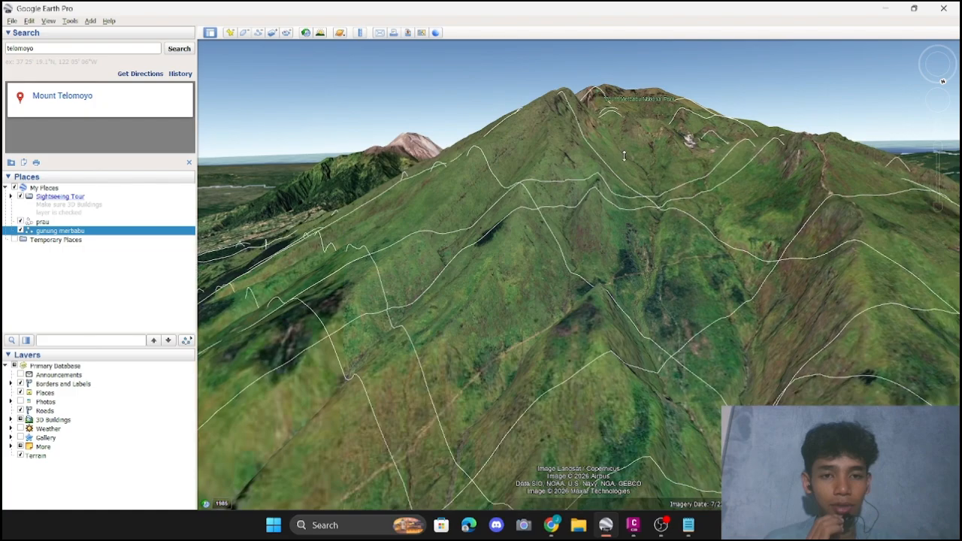
{"action": "scroll", "coordinate": [624, 156], "scroll_direction": "up", "scroll_amount": 5}
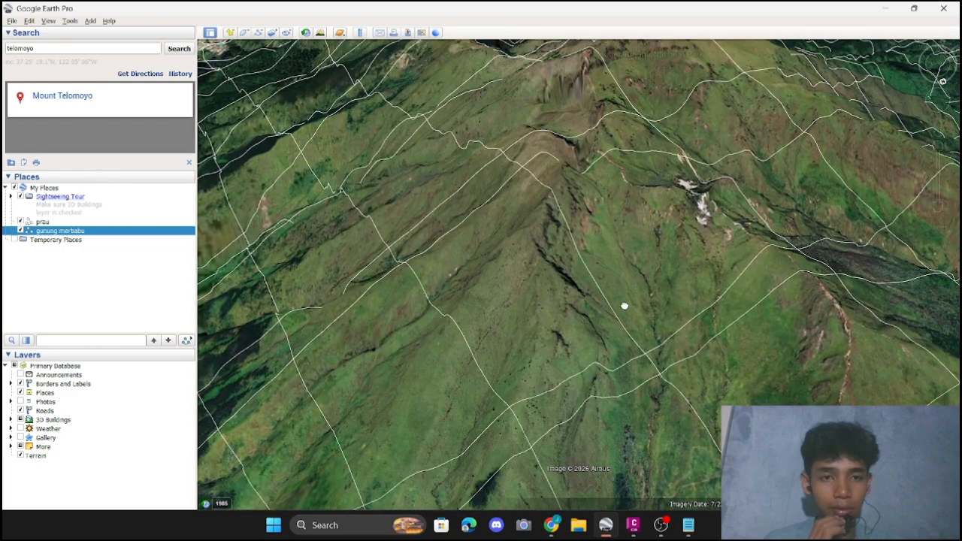
{"action": "scroll", "coordinate": [624, 306], "scroll_direction": "down", "scroll_amount": 3}
{"action": "scroll", "coordinate": [580, 156], "scroll_direction": "up", "scroll_amount": 3}
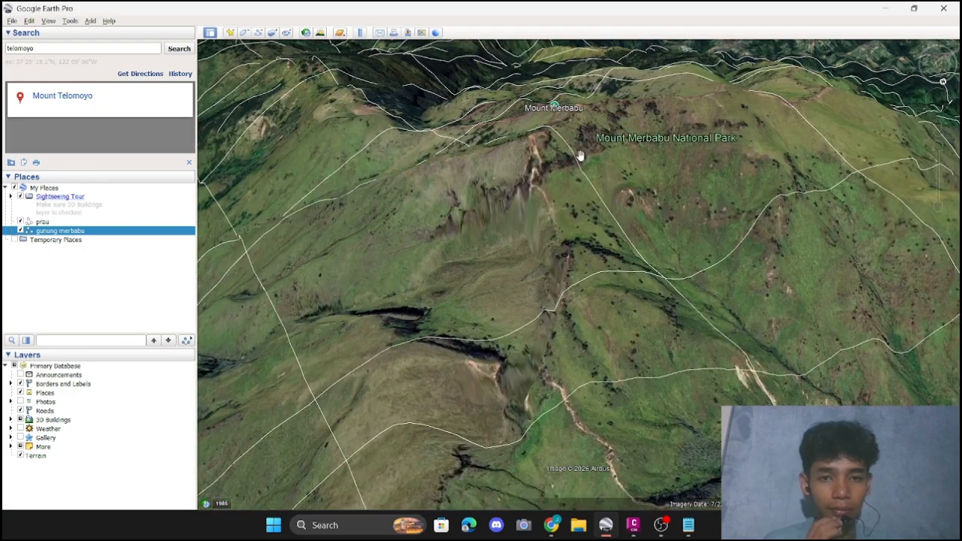
{"action": "scroll", "coordinate": [580, 155], "scroll_direction": "up", "scroll_amount": 2}
{"action": "scroll", "coordinate": [542, 154], "scroll_direction": "down", "scroll_amount": 3}
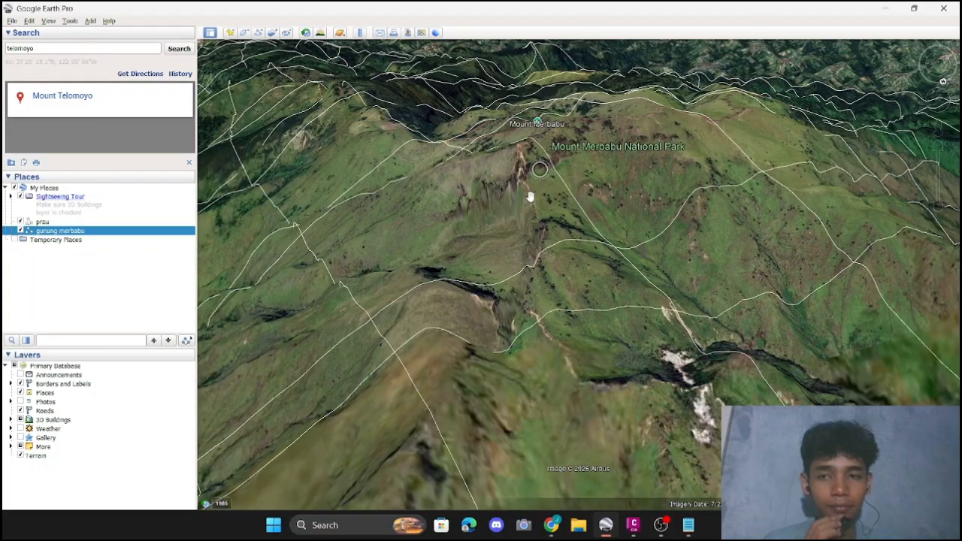
{"action": "scroll", "coordinate": [530, 197], "scroll_direction": "down", "scroll_amount": 4}
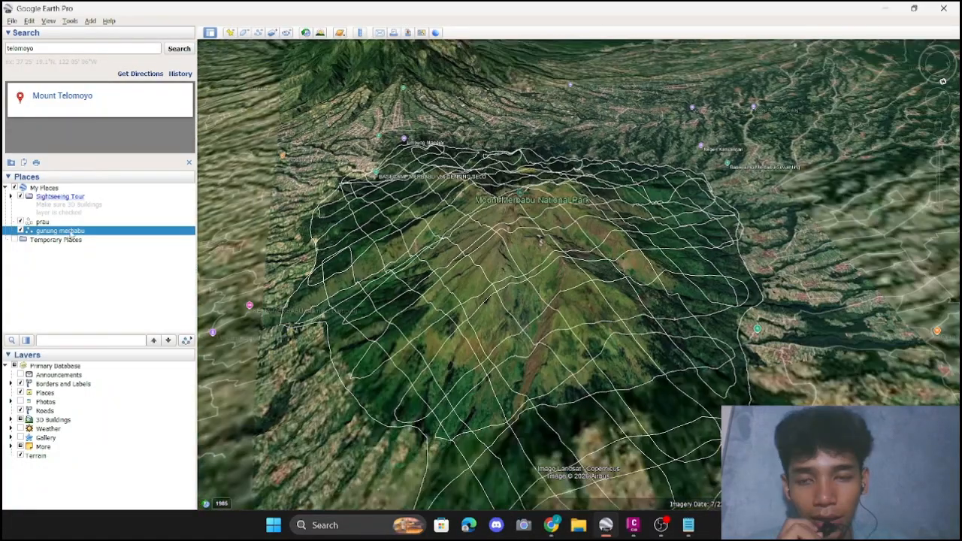
Export the "gunung merbabu" path as a KMZ file named "gunung merbabu 1" in the iut folder, without replacing the existing file.
{"action": "right_click", "coordinate": [69, 234]}
{"action": "key", "text": "Escape"}
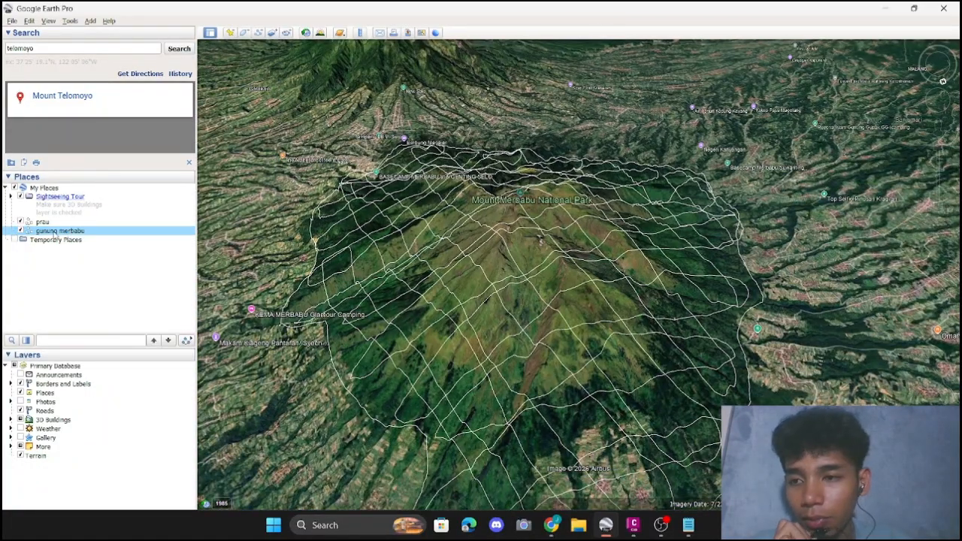
{"action": "right_click", "coordinate": [54, 236]}
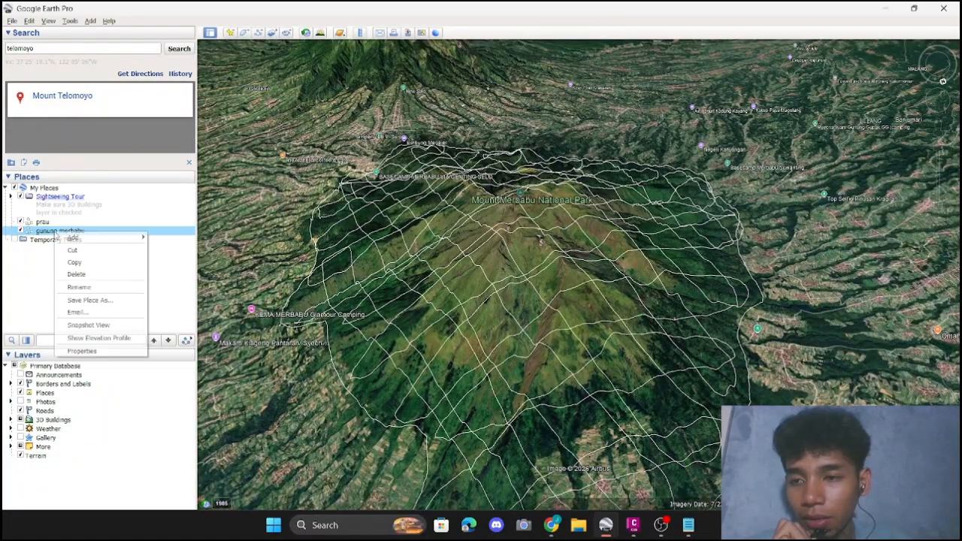
{"action": "left_click", "coordinate": [112, 301]}
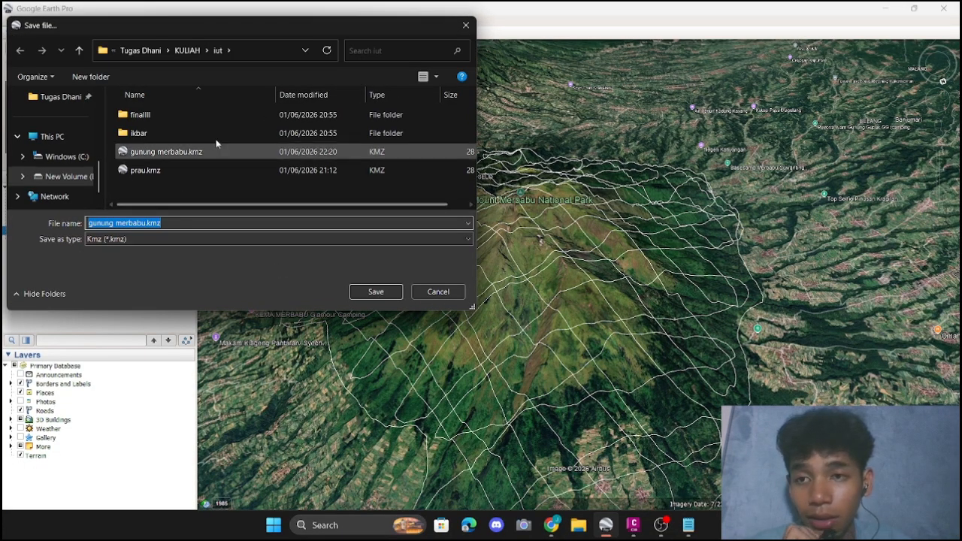
{"action": "left_click", "coordinate": [365, 298]}
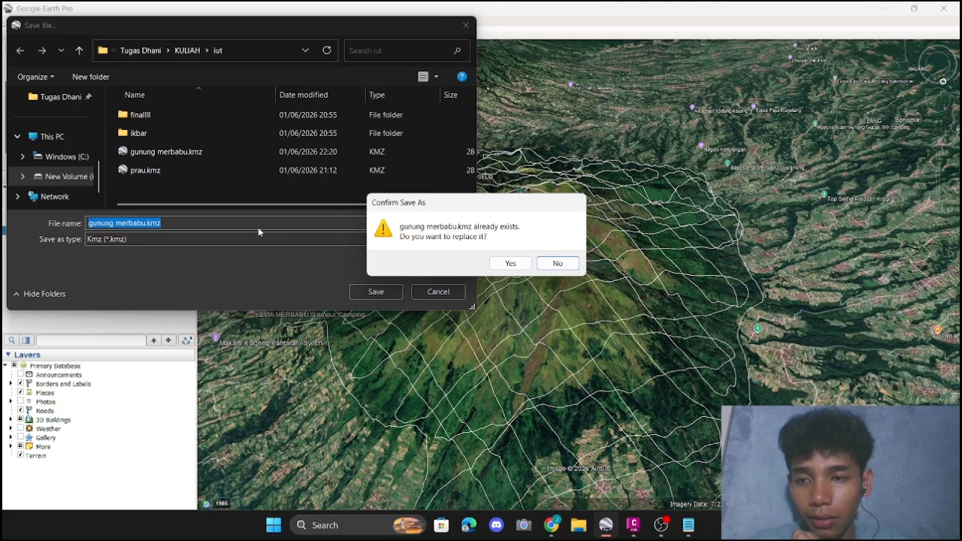
{"action": "left_click", "coordinate": [555, 264]}
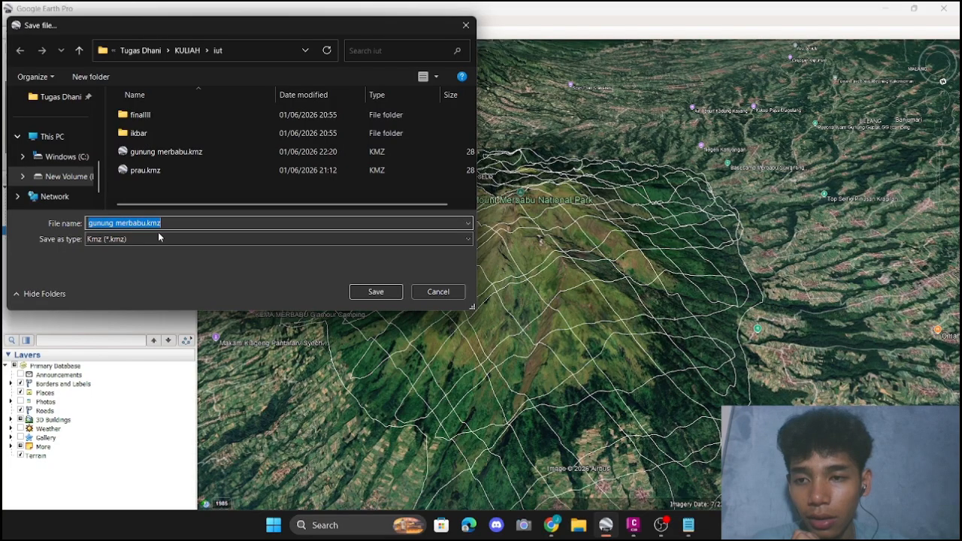
{"action": "left_click", "coordinate": [145, 224]}
{"action": "type", "text": "1"}
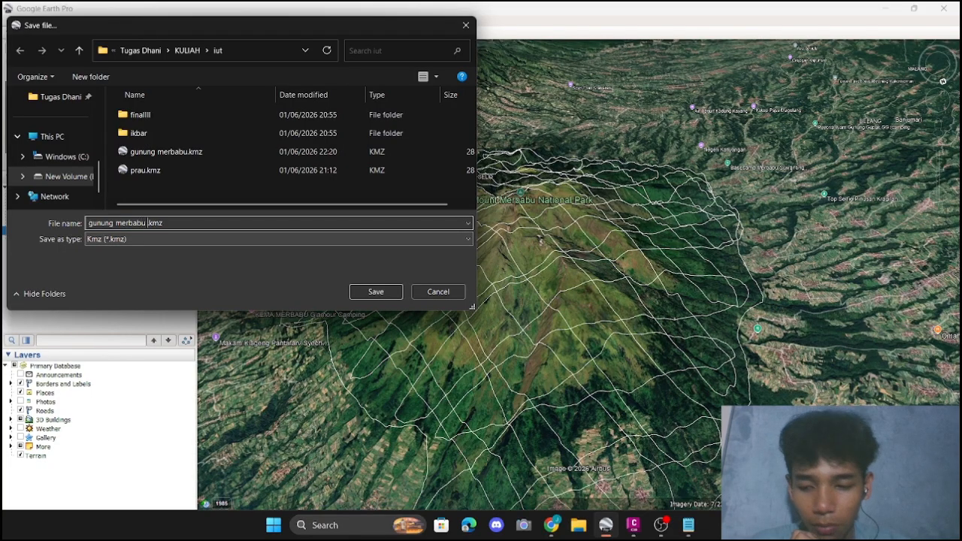
{"action": "left_click", "coordinate": [376, 291]}
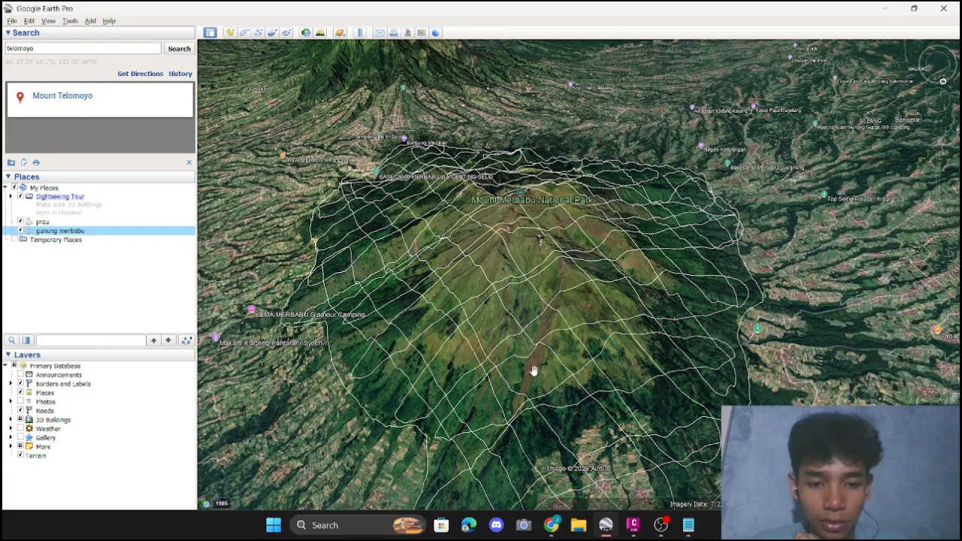
Switch to GPS Visualizer in Chrome and go back to an empty form for converting a GPS file to plain text.
{"action": "left_click", "coordinate": [552, 525]}
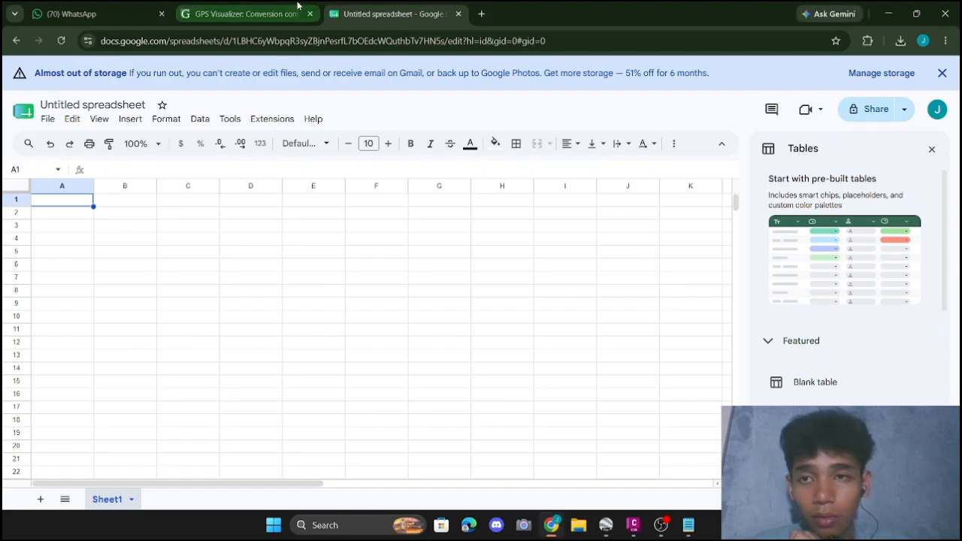
{"action": "left_click", "coordinate": [295, 9]}
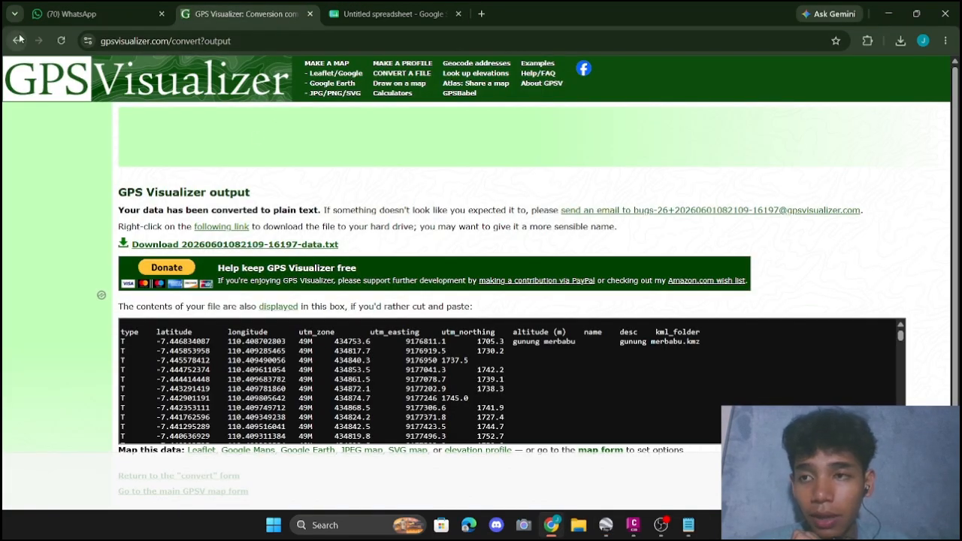
{"action": "left_click", "coordinate": [18, 40]}
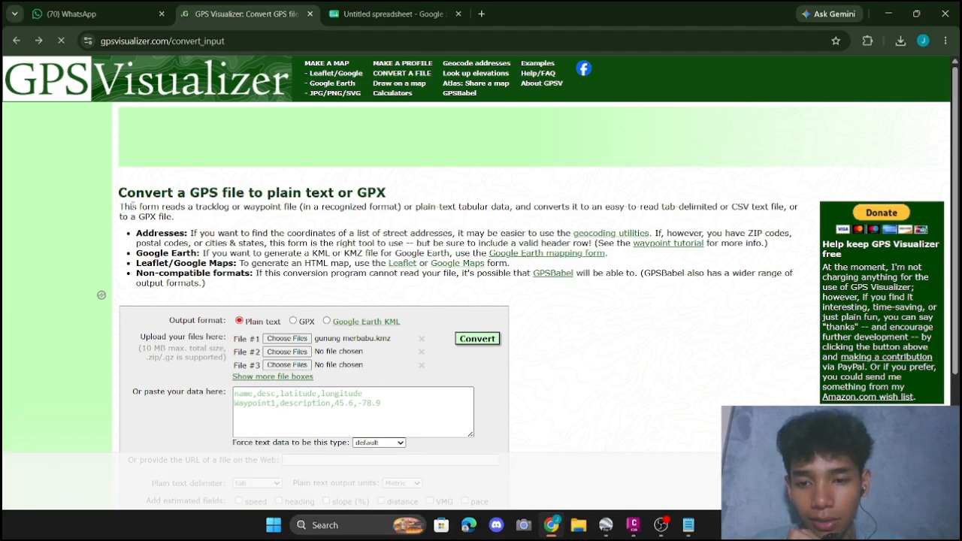
{"action": "left_click", "coordinate": [16, 41]}
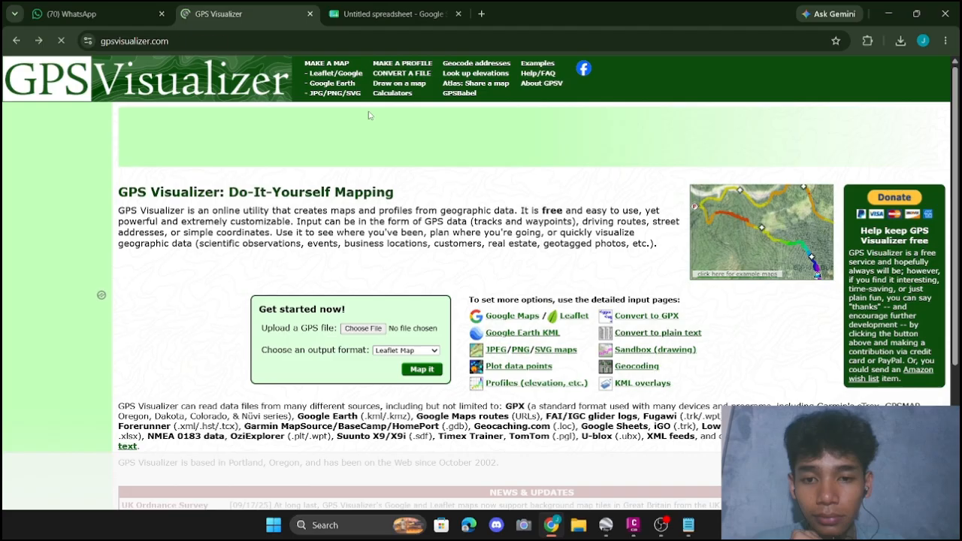
{"action": "key", "text": "alt+Right"}
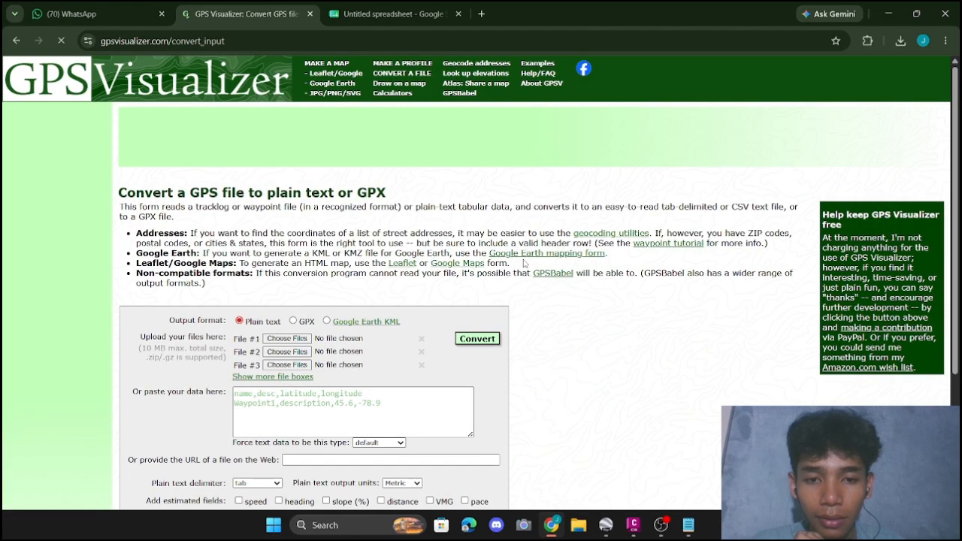
Choose "gunung merbabu 1.kmz" from the iut folder as the first file to convert.
{"action": "scroll", "coordinate": [414, 301], "scroll_direction": "down", "scroll_amount": 3}
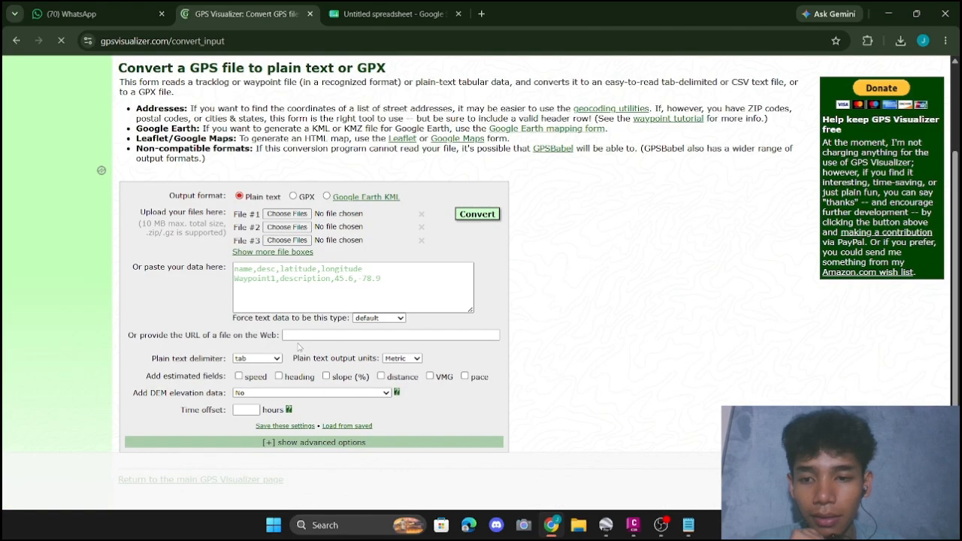
{"action": "scroll", "coordinate": [395, 90], "scroll_direction": "up", "scroll_amount": 3}
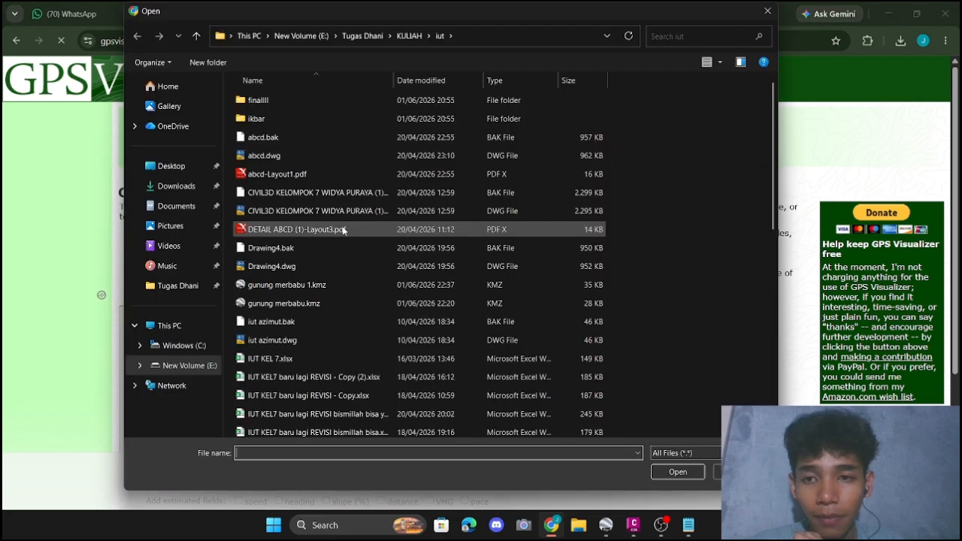
{"action": "scroll", "coordinate": [328, 261], "scroll_direction": "down", "scroll_amount": 2}
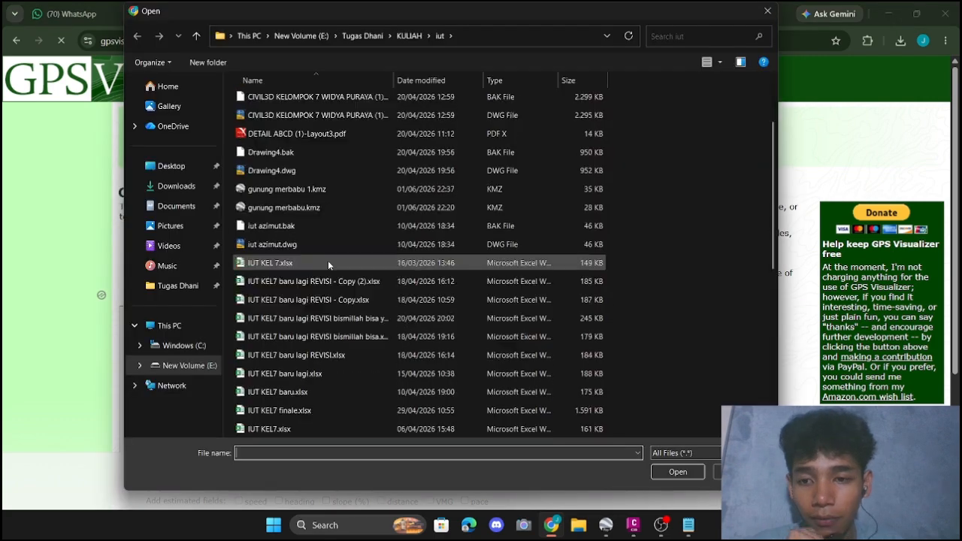
{"action": "left_click", "coordinate": [324, 190]}
{"action": "left_click", "coordinate": [678, 473]}
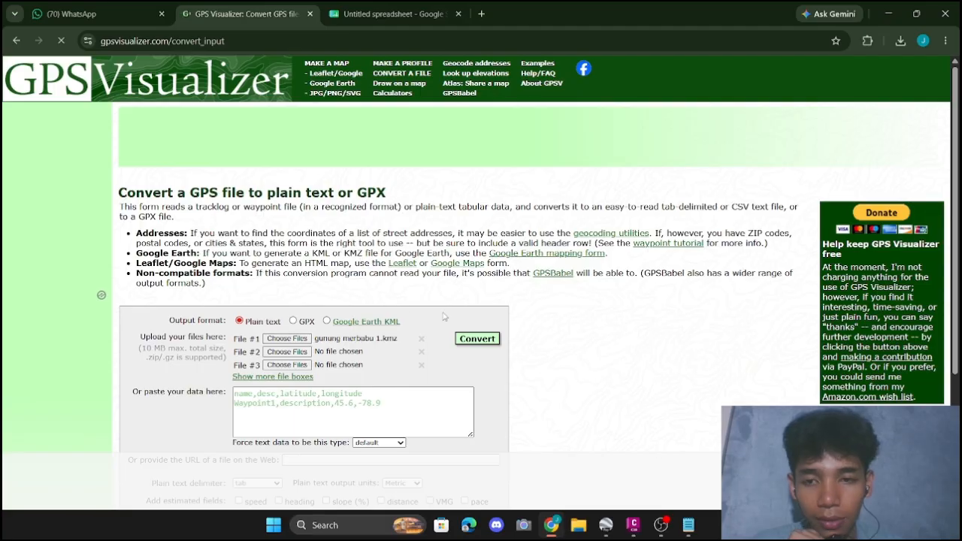
Keep the plain text delimiter as tab and add DEM elevation data from the best available source.
{"action": "scroll", "coordinate": [361, 345], "scroll_direction": "down", "scroll_amount": 1}
{"action": "scroll", "coordinate": [361, 345], "scroll_direction": "down", "scroll_amount": 2}
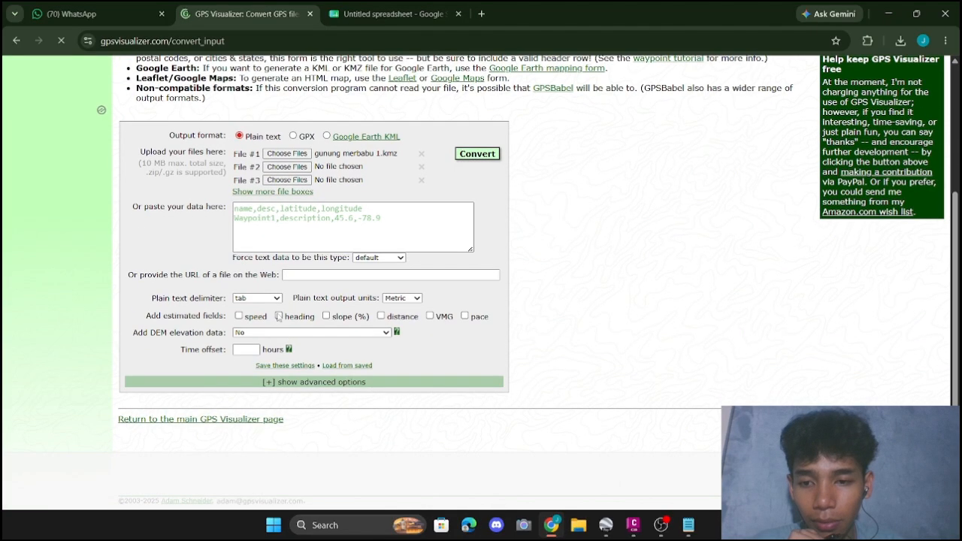
{"action": "left_click", "coordinate": [272, 300]}
{"action": "left_click", "coordinate": [271, 312]}
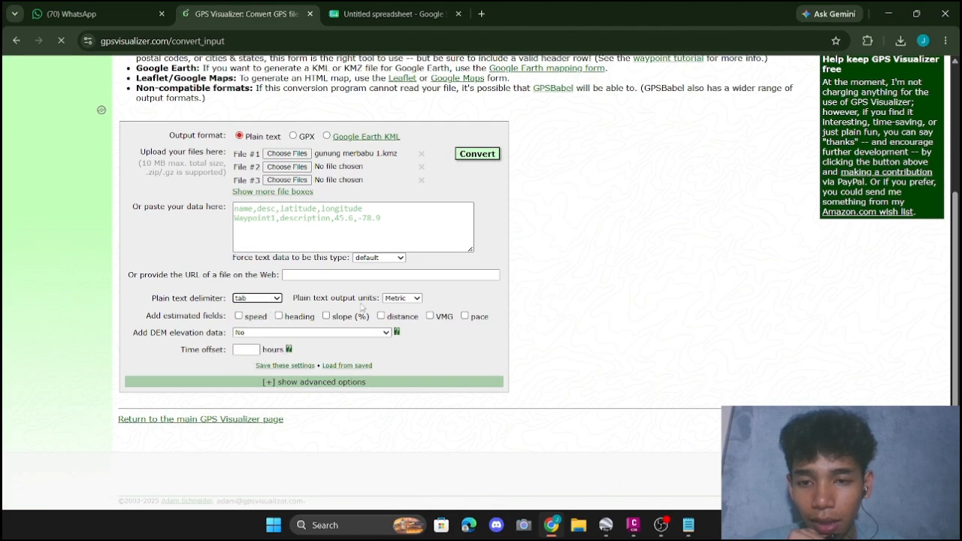
{"action": "left_click", "coordinate": [304, 332]}
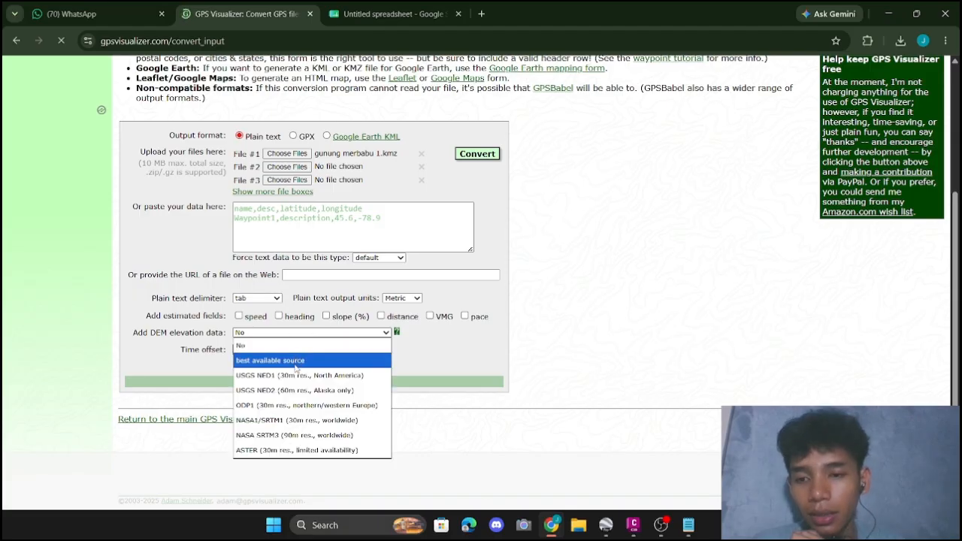
{"action": "left_click", "coordinate": [297, 362]}
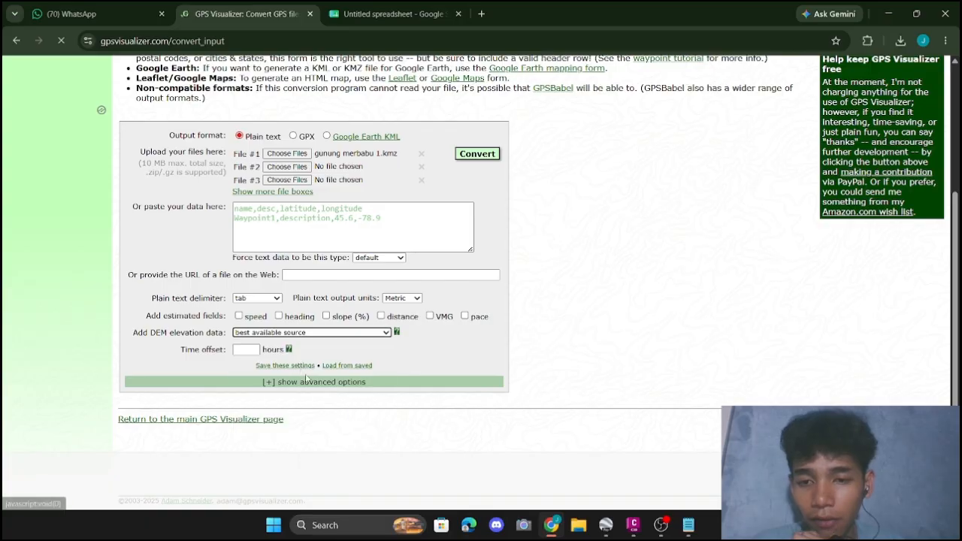
Set Output UTM coordinates to Yes in the advanced options and convert the file to plain text.
{"action": "left_click", "coordinate": [308, 382]}
{"action": "scroll", "coordinate": [310, 379], "scroll_direction": "down", "scroll_amount": 2}
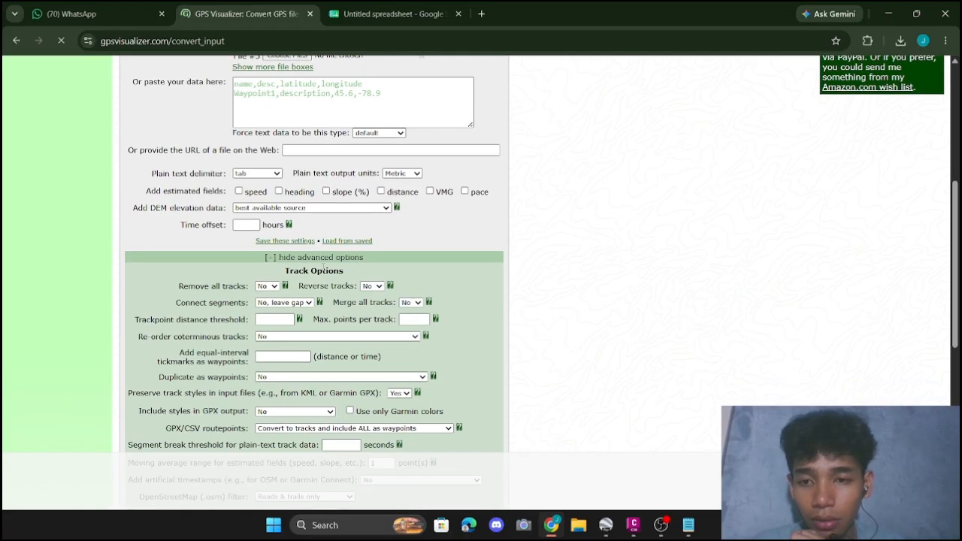
{"action": "scroll", "coordinate": [324, 269], "scroll_direction": "down", "scroll_amount": 2}
{"action": "scroll", "coordinate": [366, 329], "scroll_direction": "down", "scroll_amount": 3}
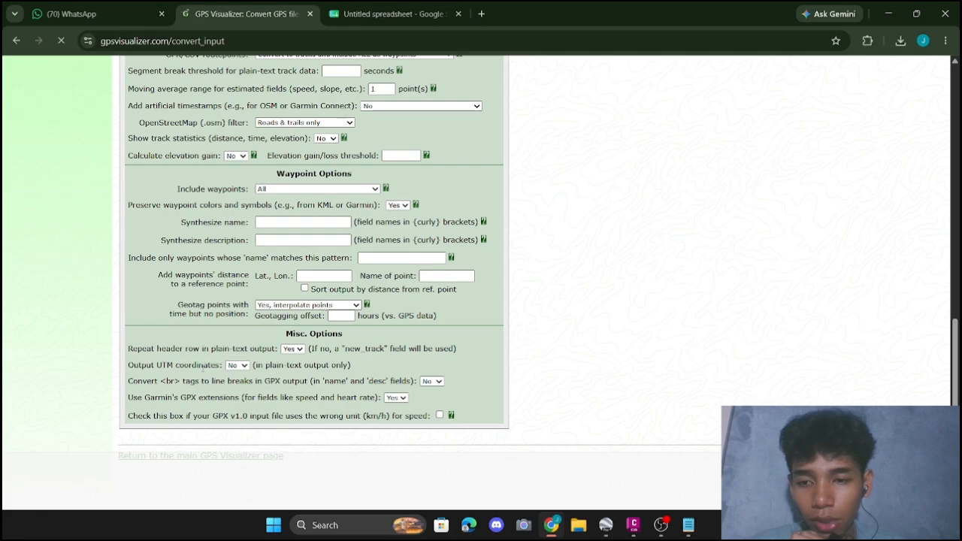
{"action": "left_click", "coordinate": [236, 366]}
{"action": "left_click", "coordinate": [239, 379]}
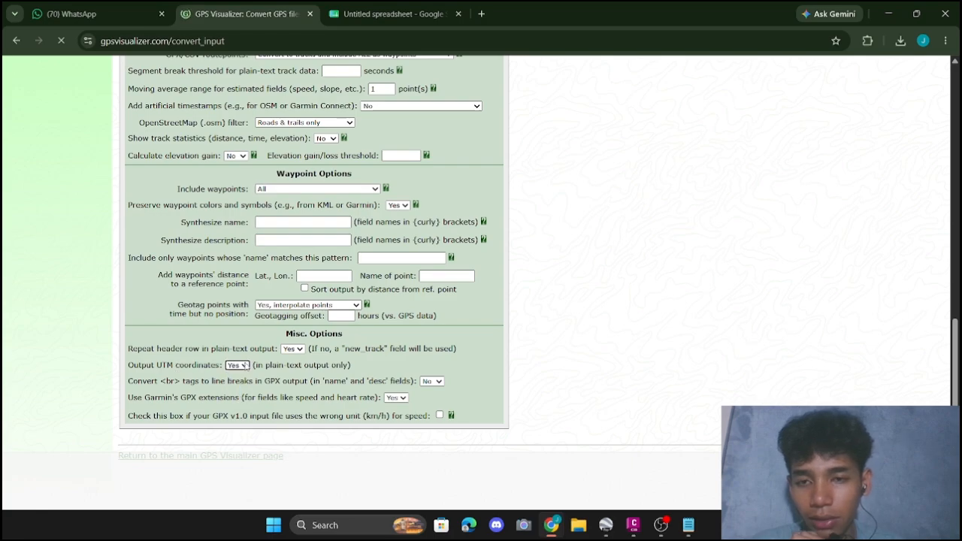
{"action": "scroll", "coordinate": [388, 266], "scroll_direction": "up", "scroll_amount": 2}
{"action": "scroll", "coordinate": [389, 265], "scroll_direction": "up", "scroll_amount": 10}
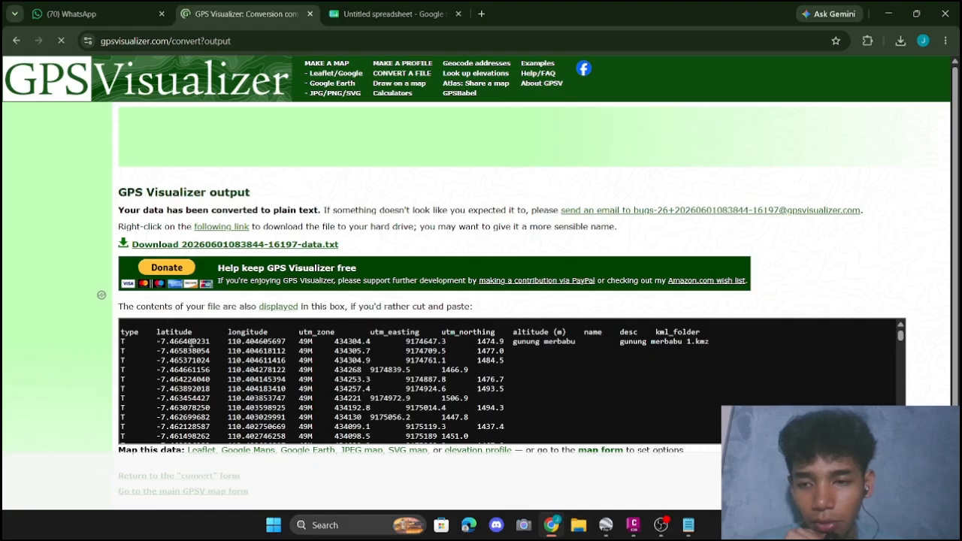
{"action": "scroll", "coordinate": [178, 347], "scroll_direction": "down", "scroll_amount": 2}
{"action": "scroll", "coordinate": [178, 347], "scroll_direction": "up", "scroll_amount": 2}
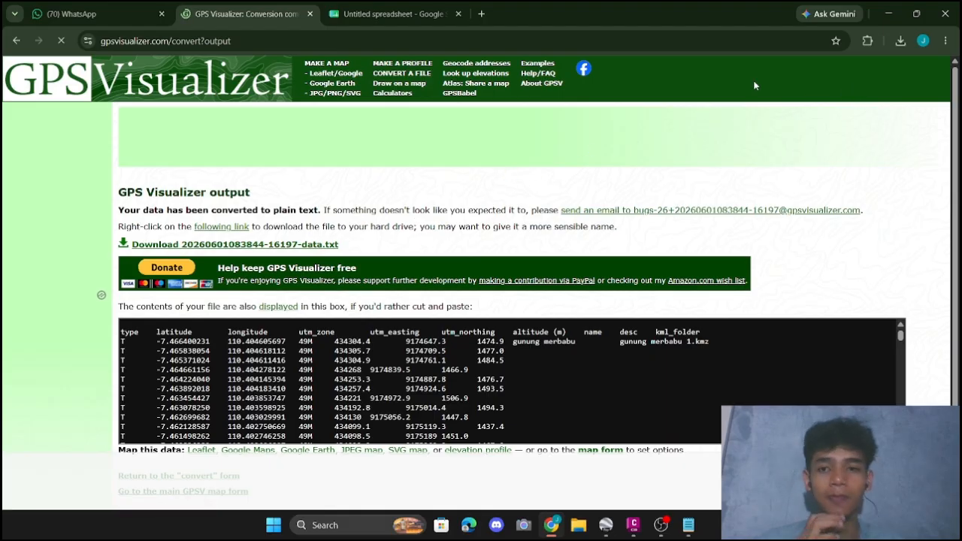
{"action": "left_click", "coordinate": [900, 44]}
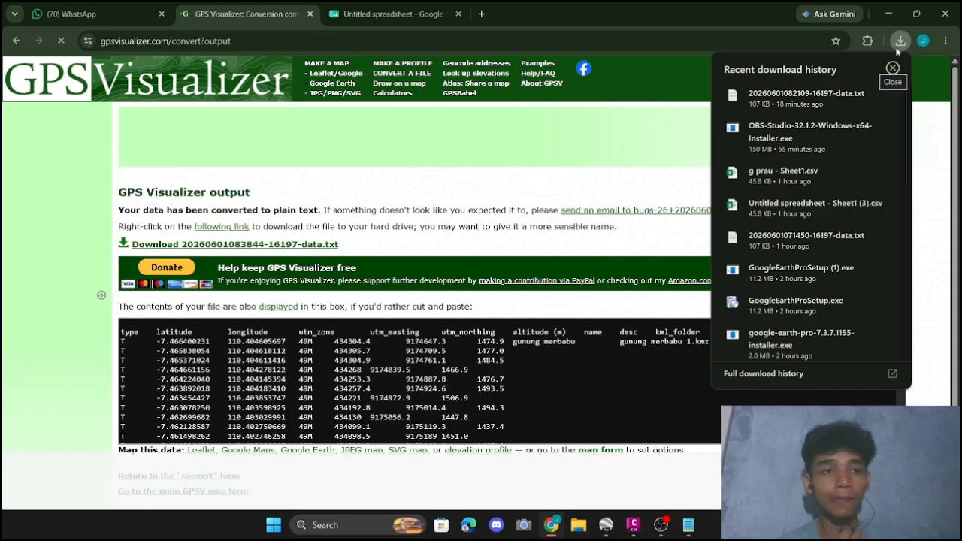
{"action": "left_click", "coordinate": [900, 41]}
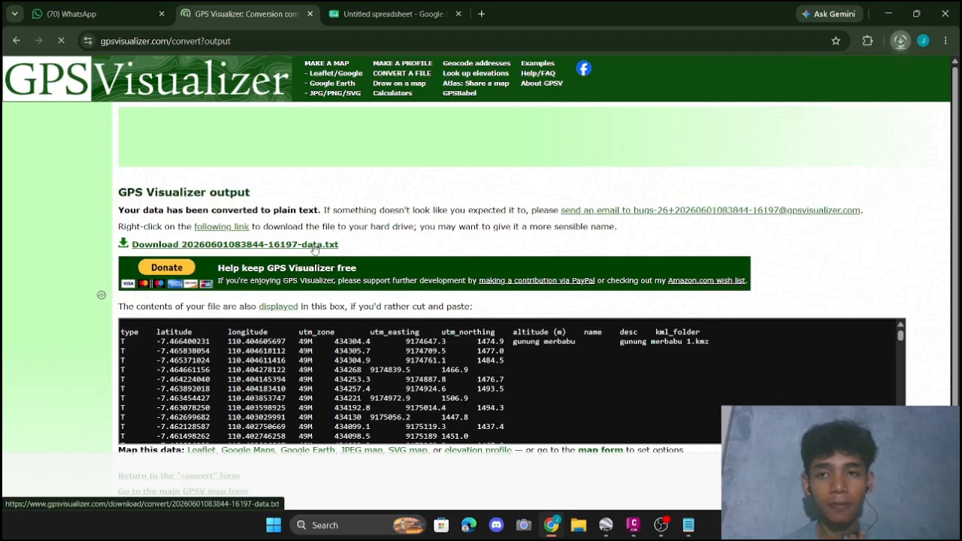
{"action": "left_click", "coordinate": [900, 40]}
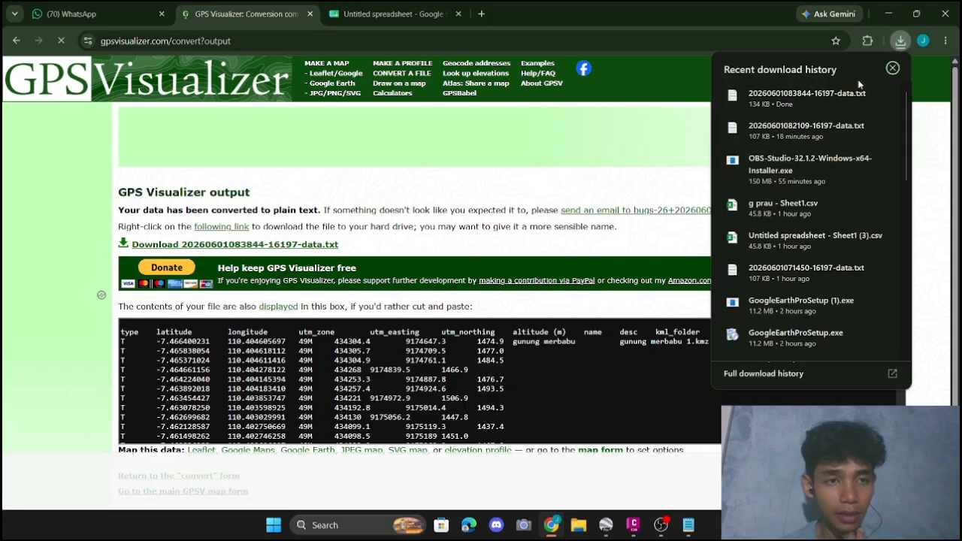
{"action": "left_click", "coordinate": [816, 97]}
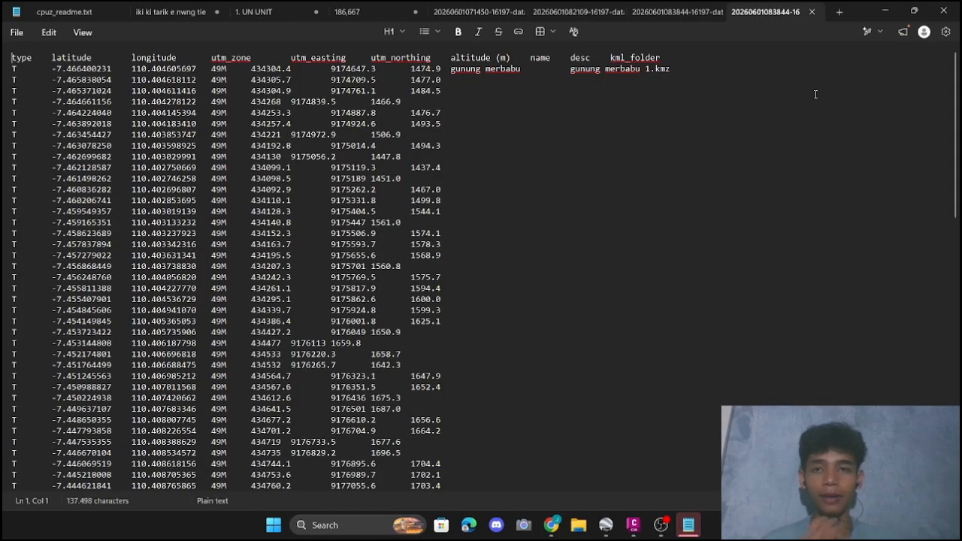
{"action": "left_click", "coordinate": [700, 12]}
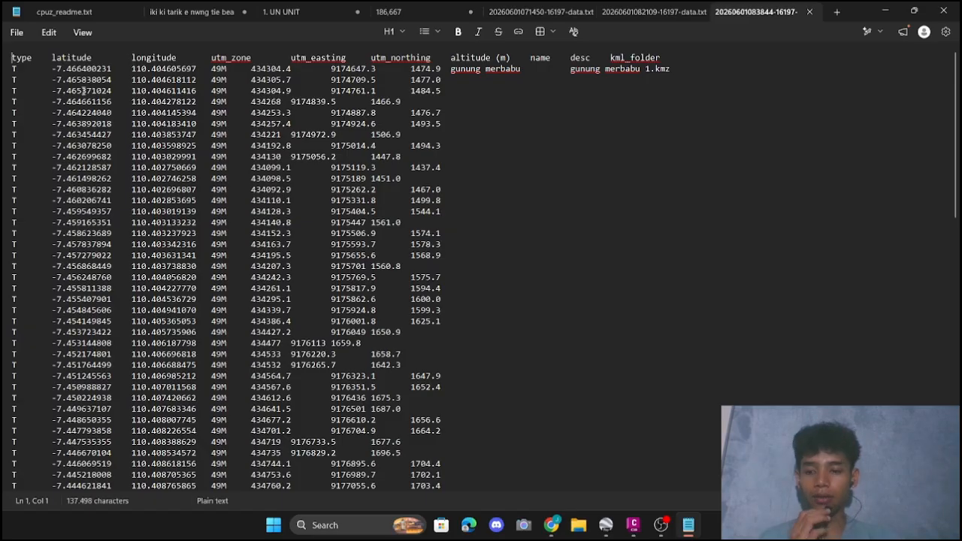
{"action": "key", "text": "ctrl+a"}
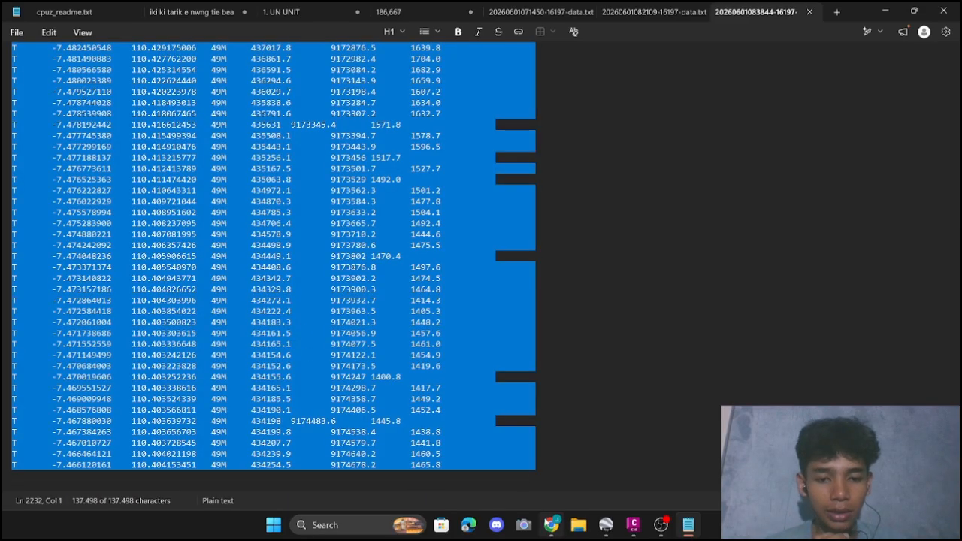
{"action": "left_click", "coordinate": [552, 525]}
{"action": "left_click", "coordinate": [371, 15]}
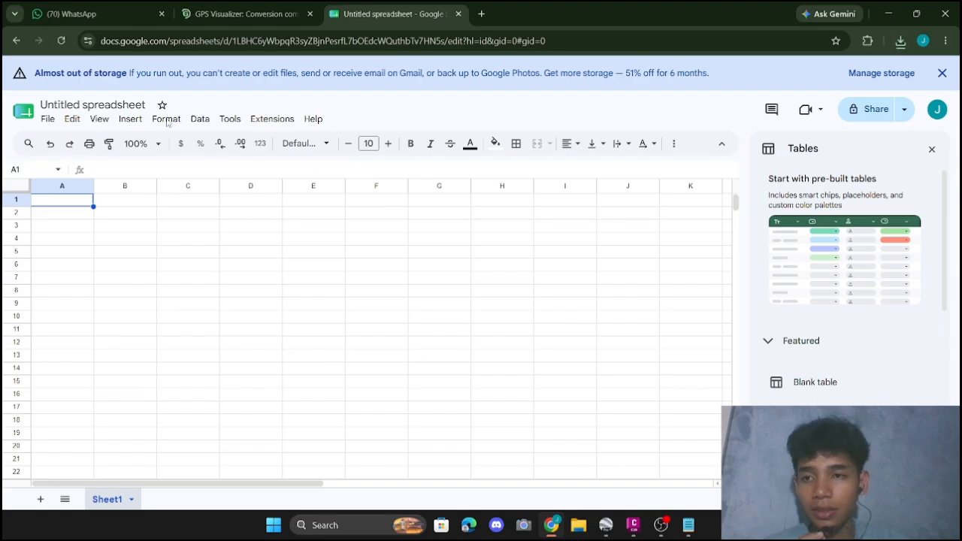
Rename the untitled spreadsheet as gunung merbabu.
{"action": "left_click", "coordinate": [184, 213]}
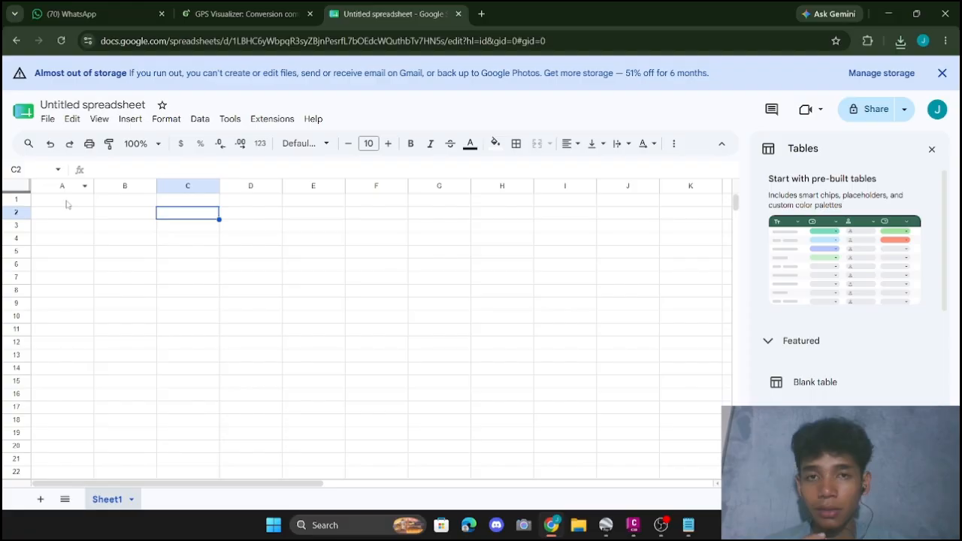
{"action": "left_click", "coordinate": [66, 203]}
{"action": "left_click_drag", "start_coordinate": [146, 106], "coordinate": [30, 110]}
{"action": "key", "text": "BackSpace"}
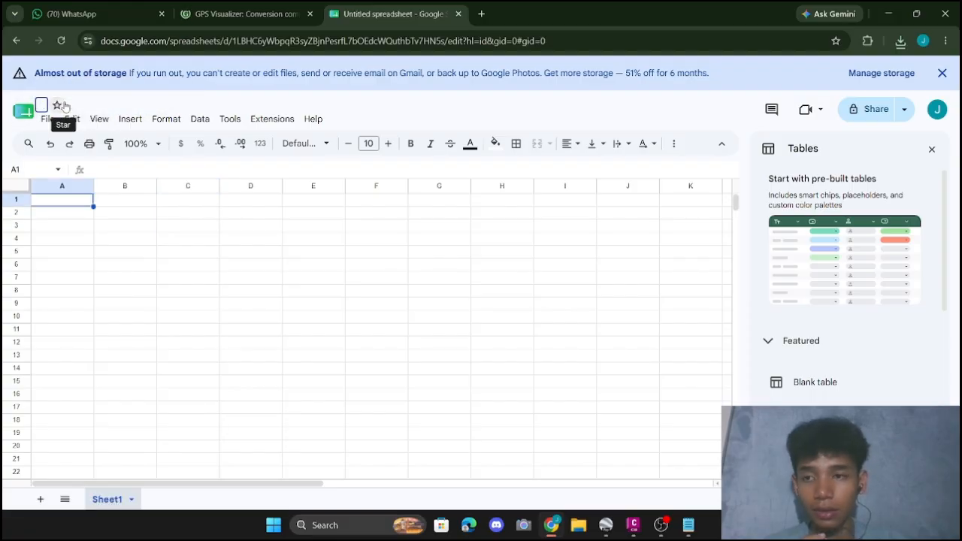
{"action": "type", "text": "gunnung"}
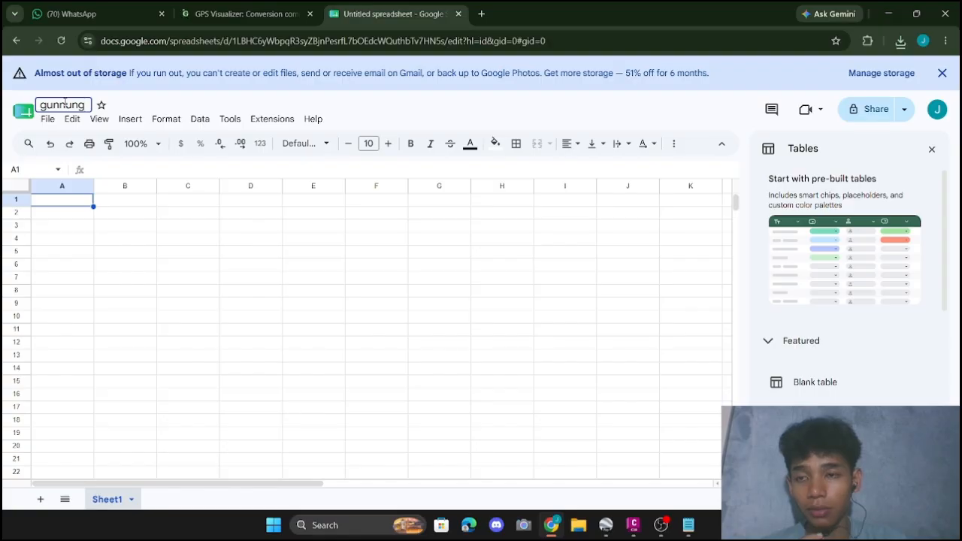
{"action": "key", "text": "BackSpace"}
{"action": "key", "text": "BackSpace"}
{"action": "key", "text": "BackSpace"}
{"action": "key", "text": "BackSpace"}
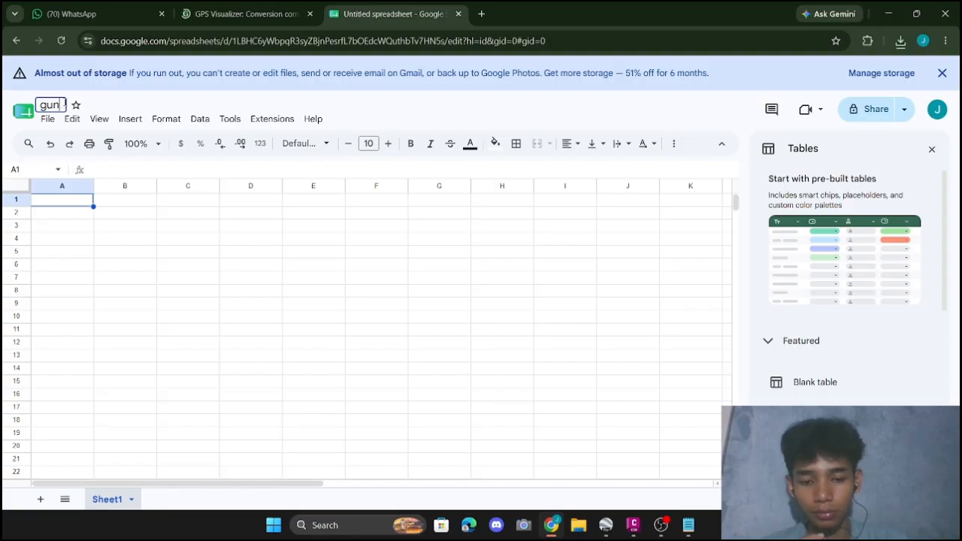
{"action": "type", "text": "ung mer"}
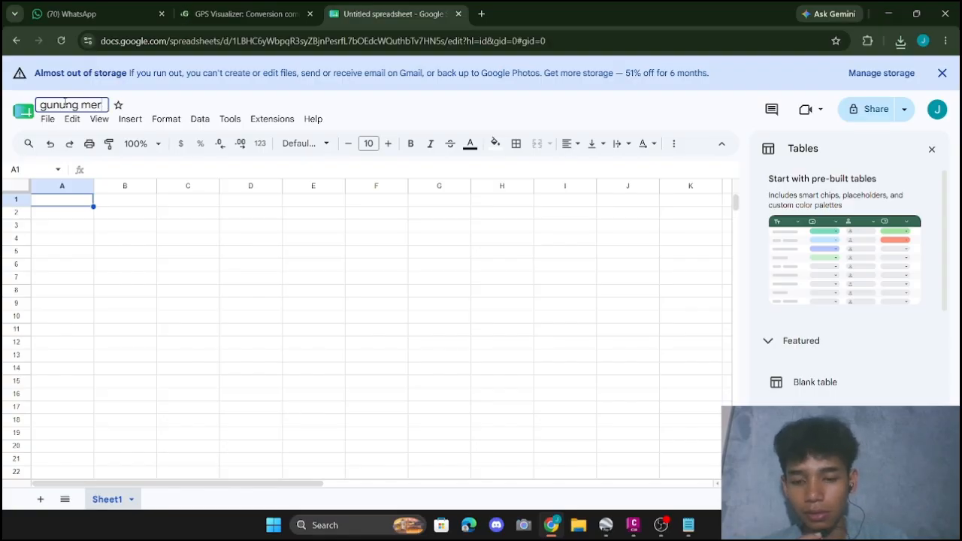
{"action": "type", "text": "babu"}
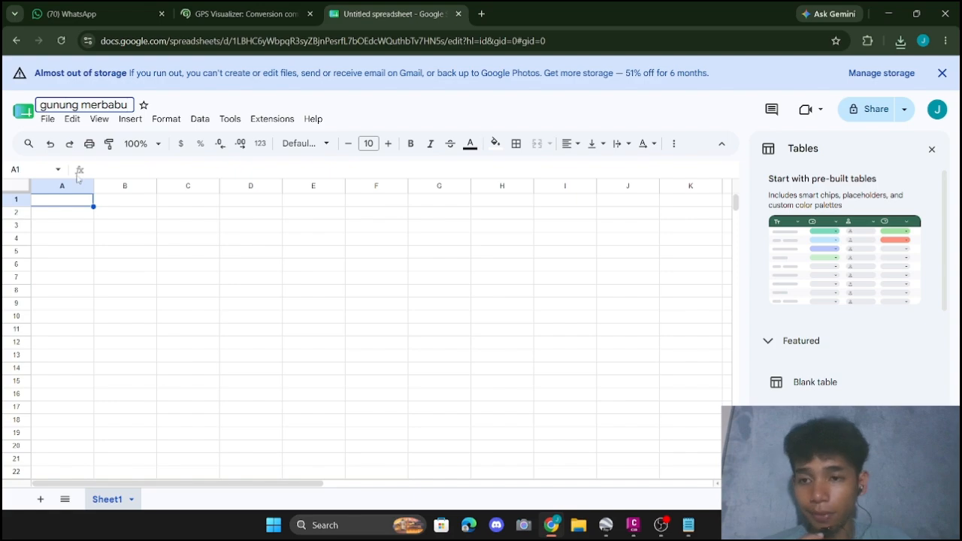
Paste the copied coordinate text starting at cell A1 and close the pre-built tables pane.
{"action": "left_click", "coordinate": [87, 200]}
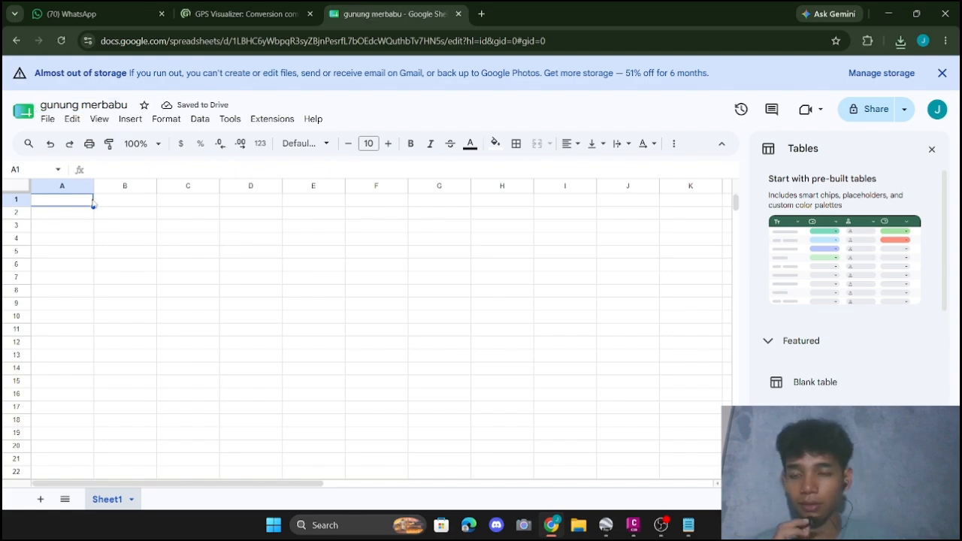
{"action": "key", "text": "ctrl+v"}
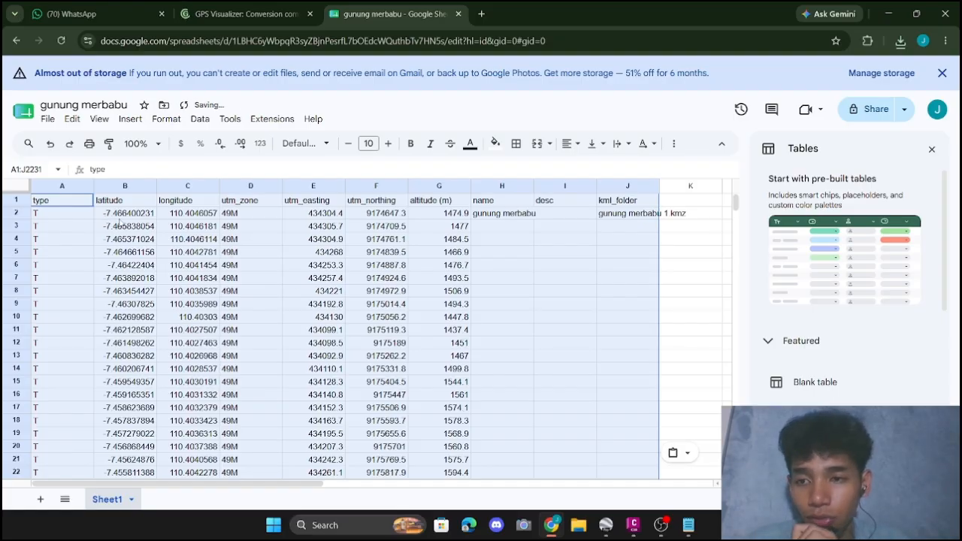
{"action": "left_click", "coordinate": [931, 149]}
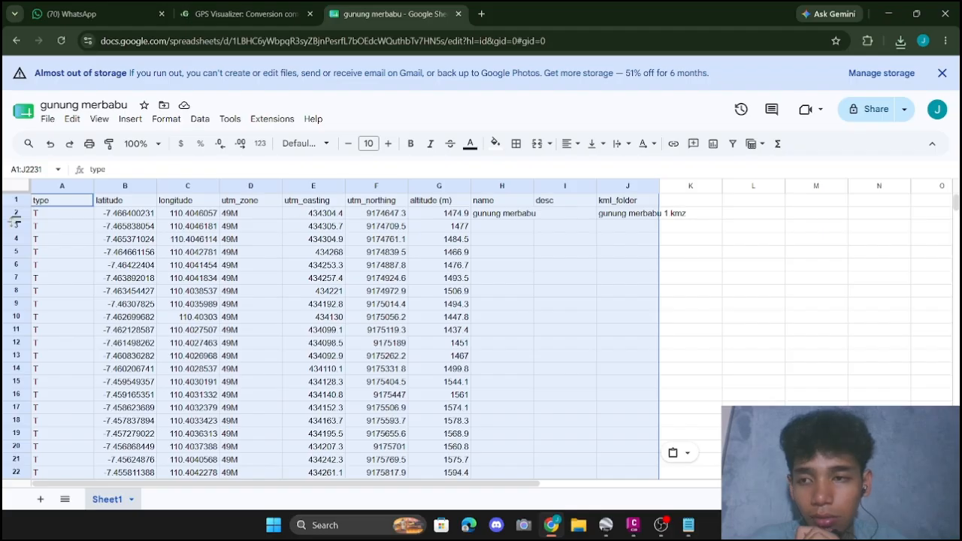
Clear the type, latitude, longitude and utm_zone columns from row 1 to the last data row, A1:D2231.
{"action": "left_click_drag", "start_coordinate": [45, 201], "coordinate": [234, 208]}
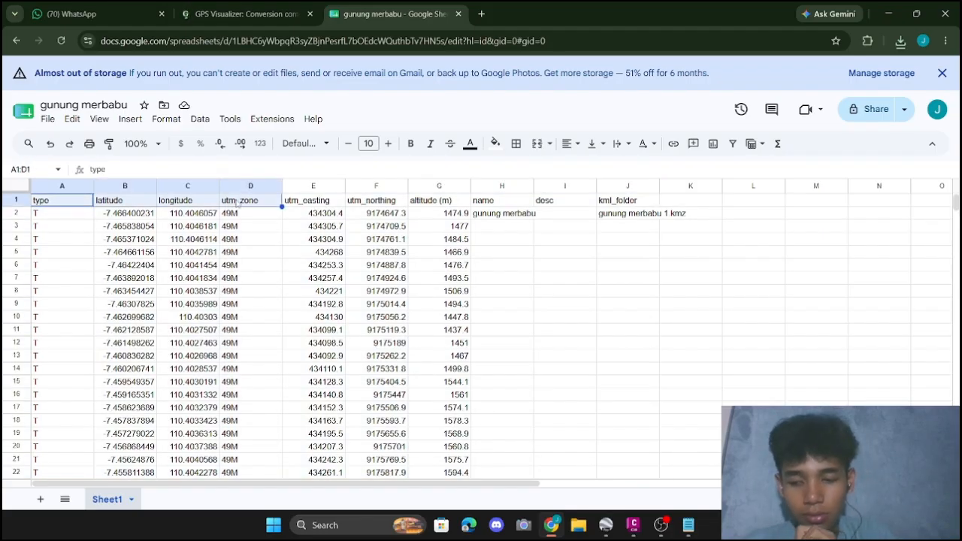
{"action": "key", "text": "ctrl+shift+Down"}
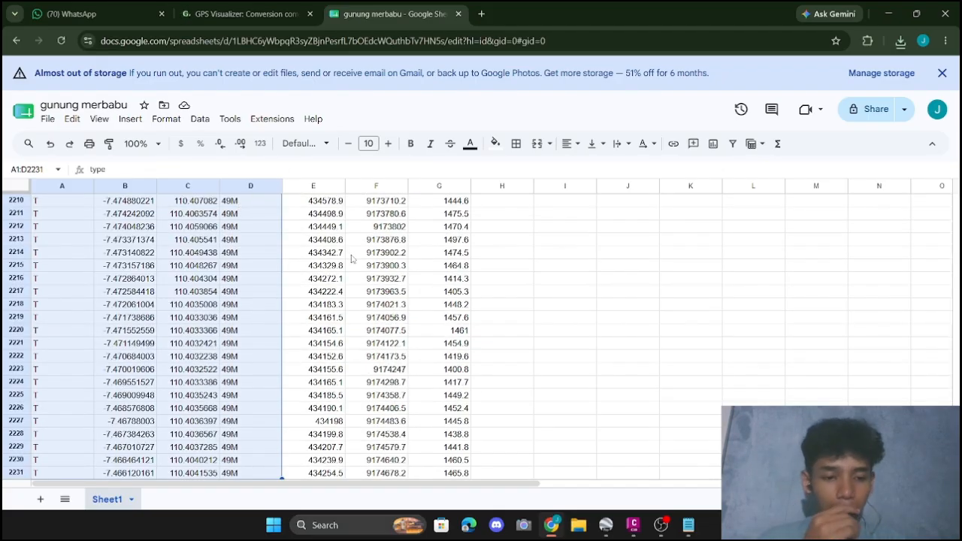
{"action": "key", "text": "Delete"}
Clear the name, desc and kml_folder cells in H1:K2 and the three remaining headers in E1:G1.
{"action": "scroll", "coordinate": [351, 258], "scroll_direction": "up", "scroll_amount": 10}
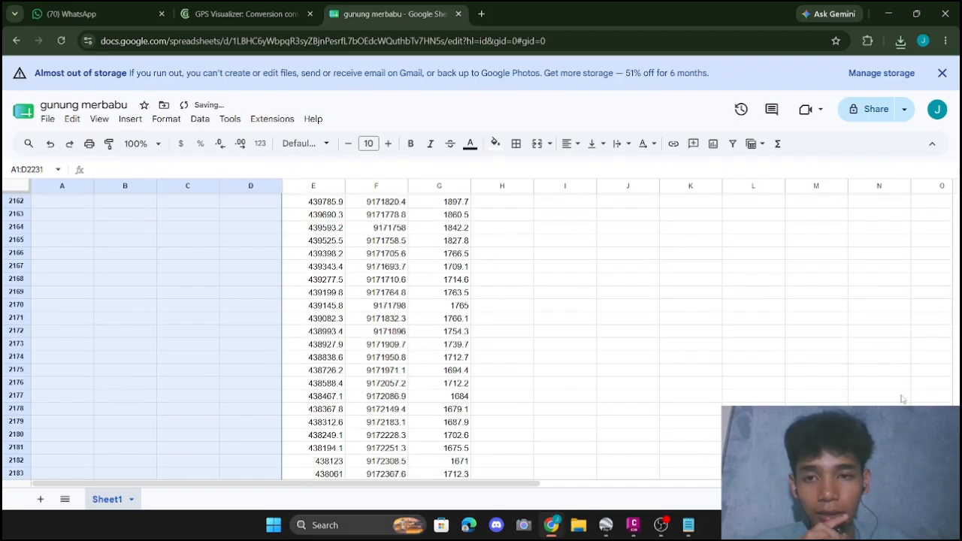
{"action": "scroll", "coordinate": [478, 336], "scroll_direction": "up", "scroll_amount": 20}
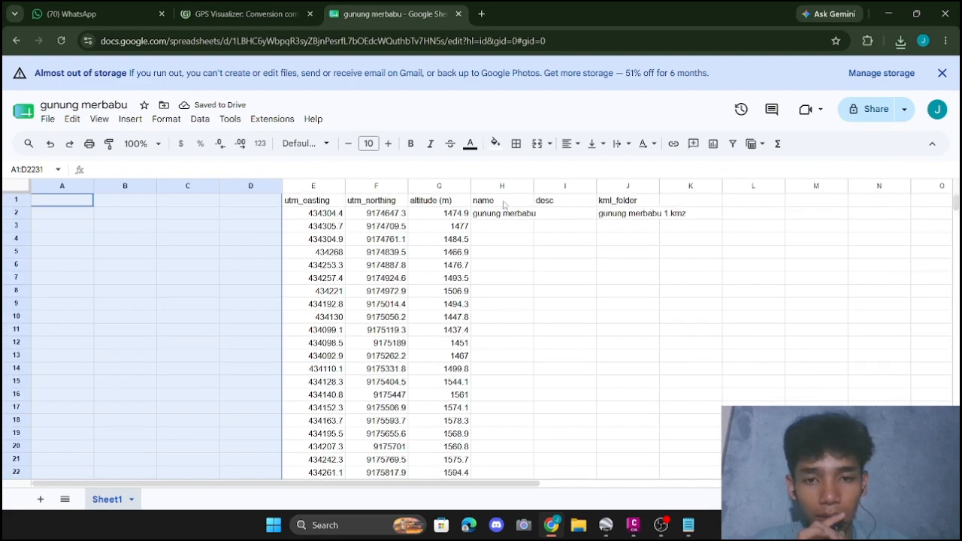
{"action": "left_click_drag", "start_coordinate": [504, 205], "coordinate": [672, 219]}
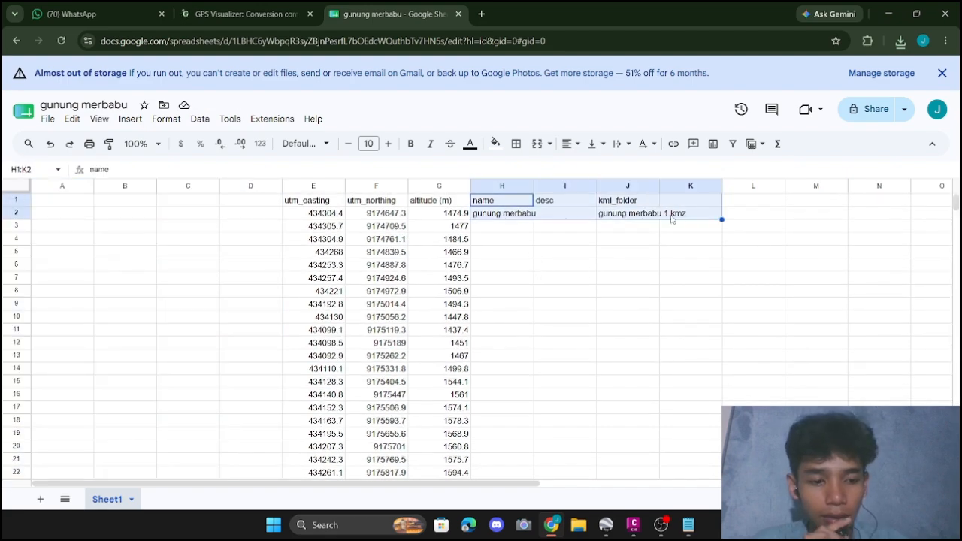
{"action": "key", "text": "Delete"}
{"action": "left_click_drag", "start_coordinate": [304, 201], "coordinate": [433, 205]}
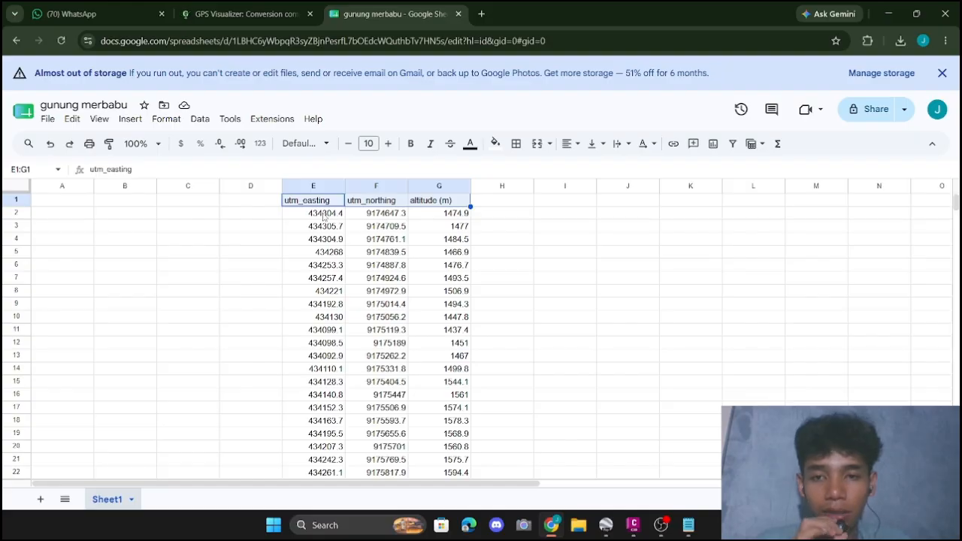
{"action": "key", "text": "Delete"}
Move the easting, northing and altitude values from E2:G2231 so that they start at cell A1.
{"action": "left_click_drag", "start_coordinate": [324, 215], "coordinate": [437, 218]}
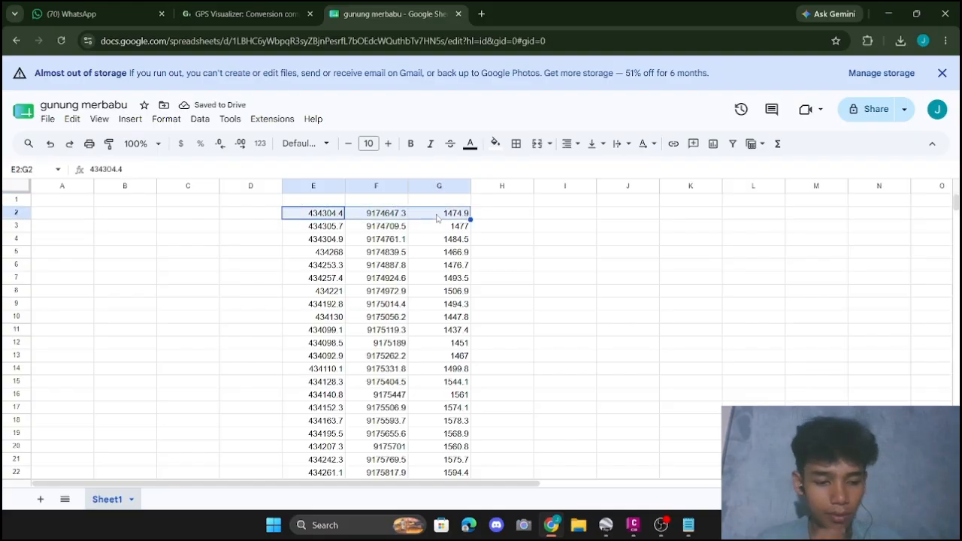
{"action": "key", "text": "ctrl+shift+Down"}
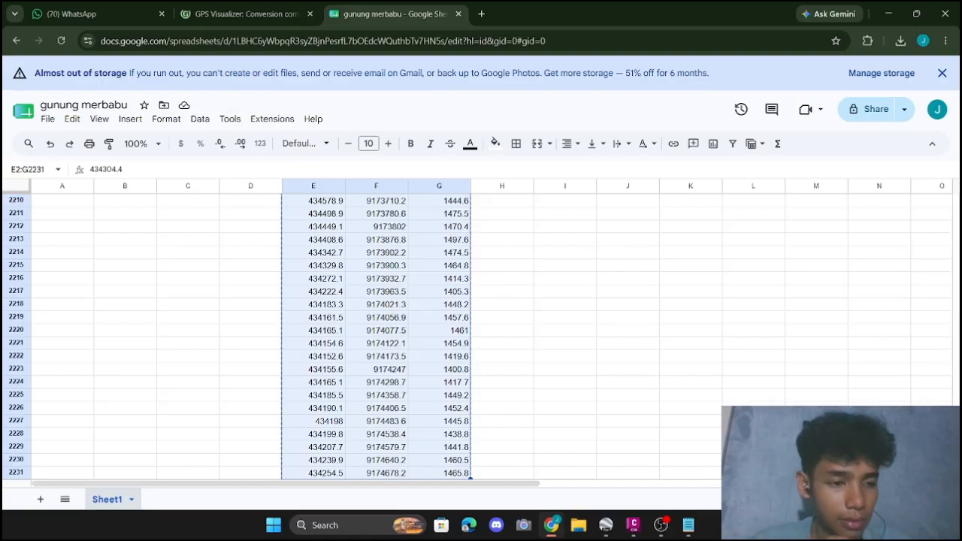
{"action": "left_click_drag", "start_coordinate": [958, 383], "coordinate": [956, 194]}
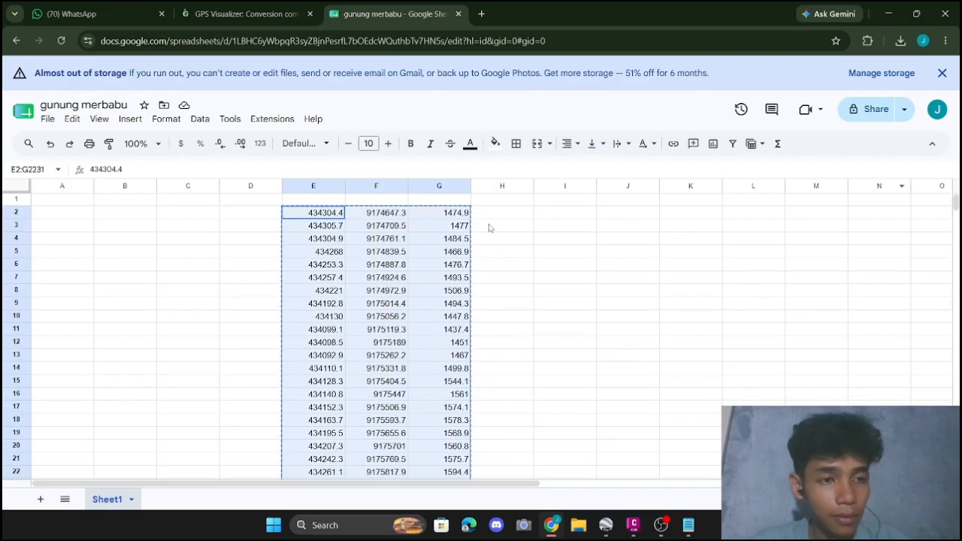
{"action": "left_click", "coordinate": [68, 201]}
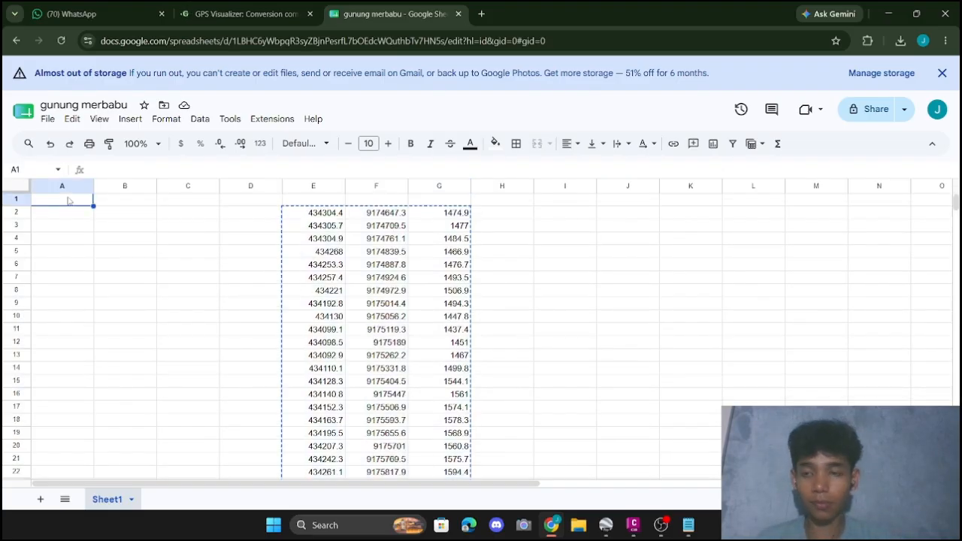
{"action": "key", "text": "ctrl+v"}
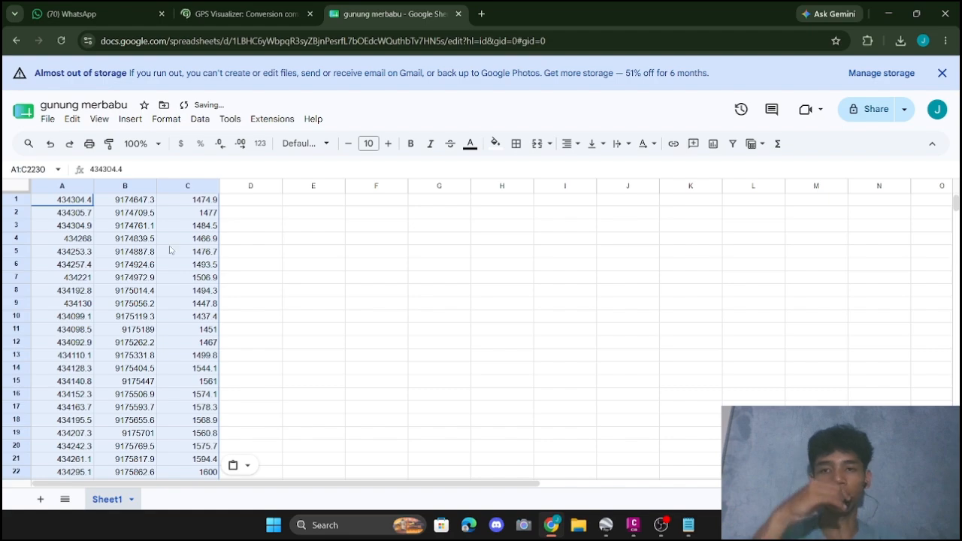
Download the sheet as Comma Separated Values (.csv) and open the browser's download history.
{"action": "left_click", "coordinate": [47, 120]}
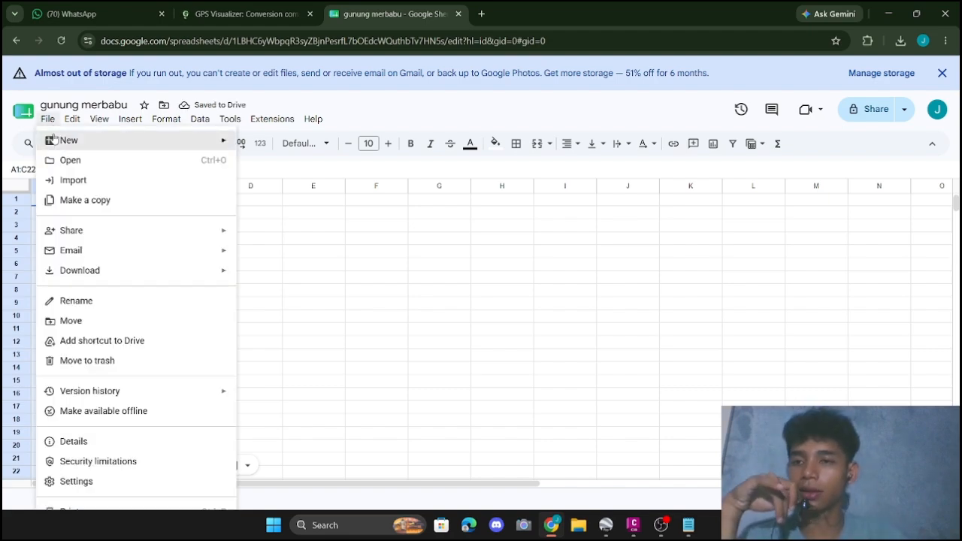
{"action": "mouse_move", "coordinate": [157, 271]}
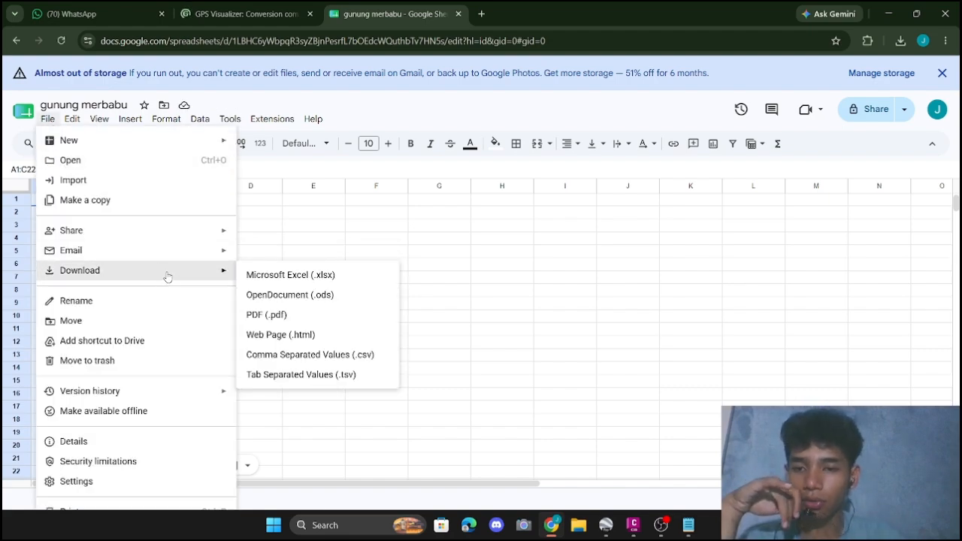
{"action": "left_click", "coordinate": [293, 361]}
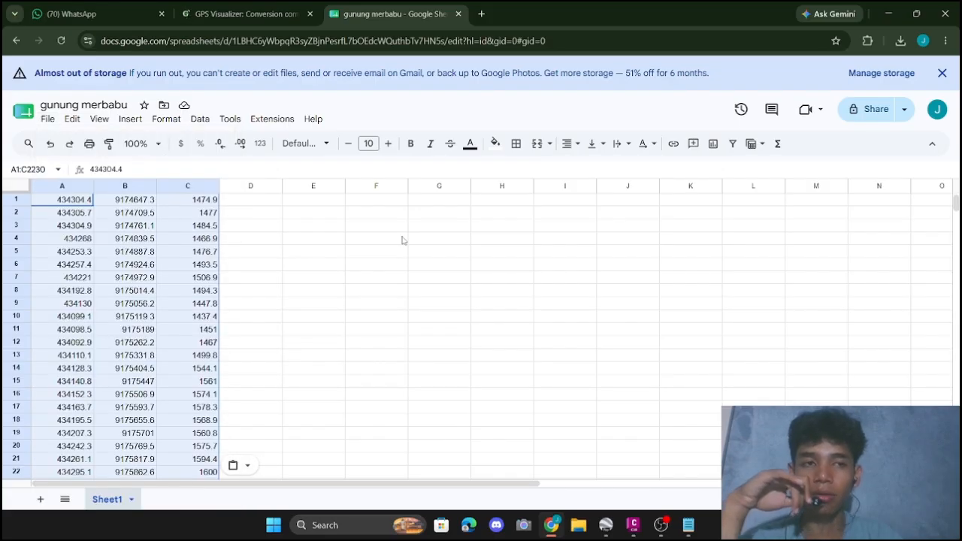
{"action": "left_click", "coordinate": [900, 41]}
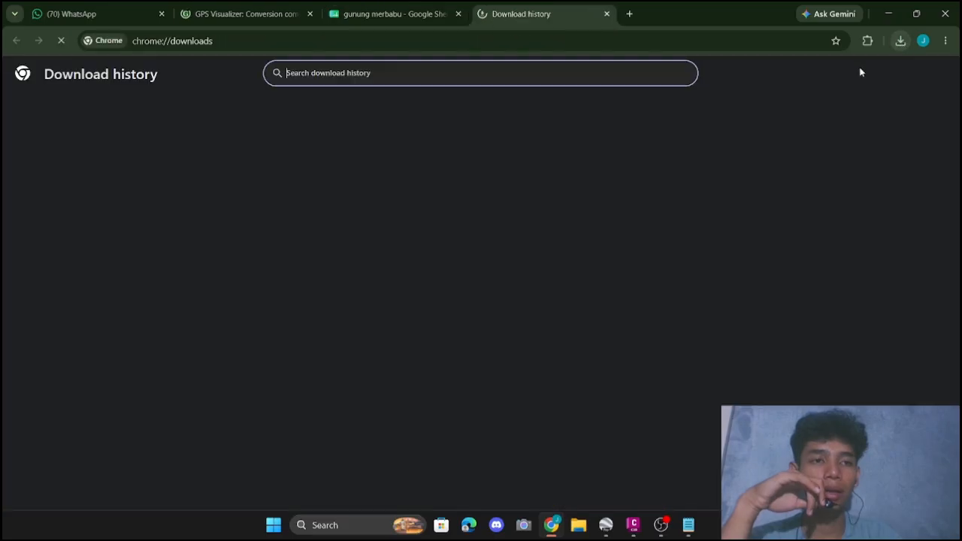
Switch to Autodesk Civil 3D and start a new blank drawing.
{"action": "left_click", "coordinate": [633, 527]}
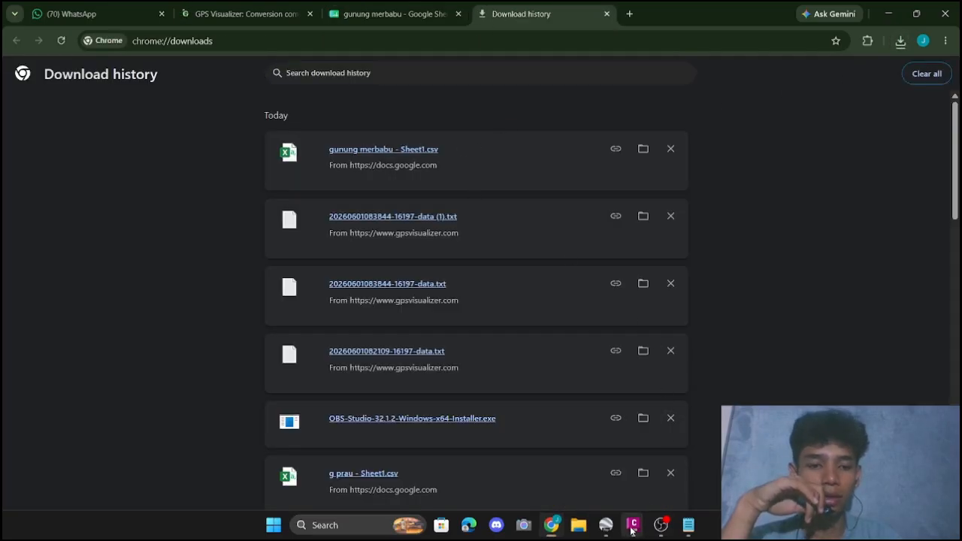
{"action": "left_click", "coordinate": [616, 472]}
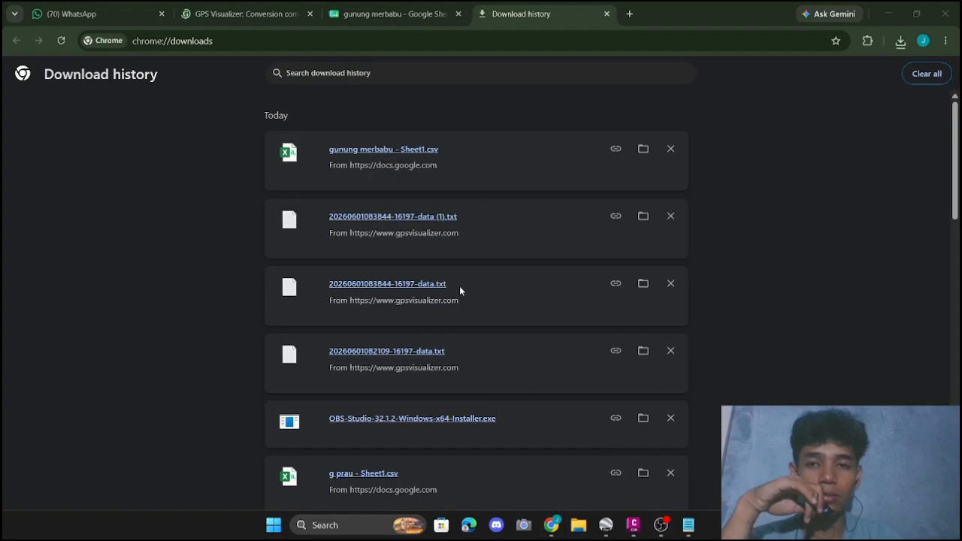
{"action": "left_click", "coordinate": [633, 526]}
{"action": "left_click", "coordinate": [591, 485]}
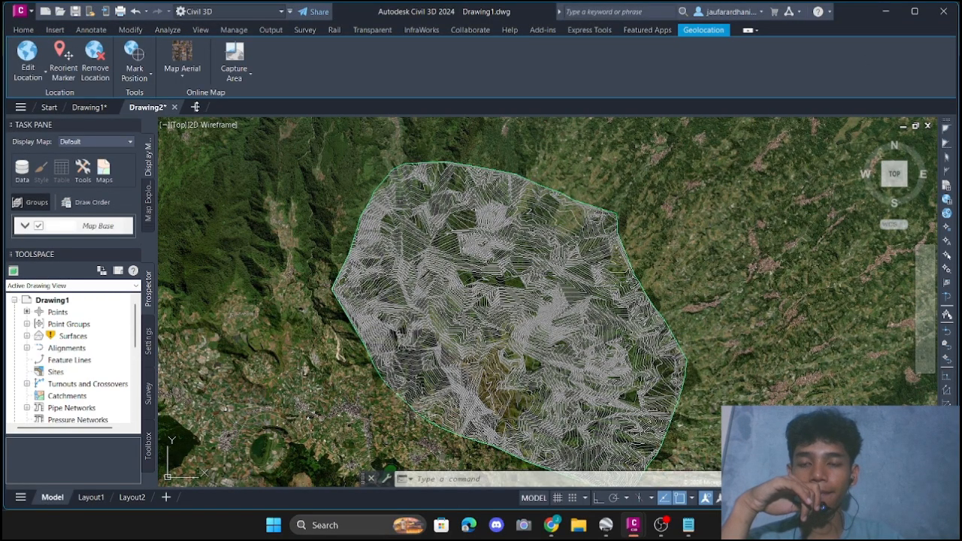
{"action": "key", "text": "ctrl+Tab"}
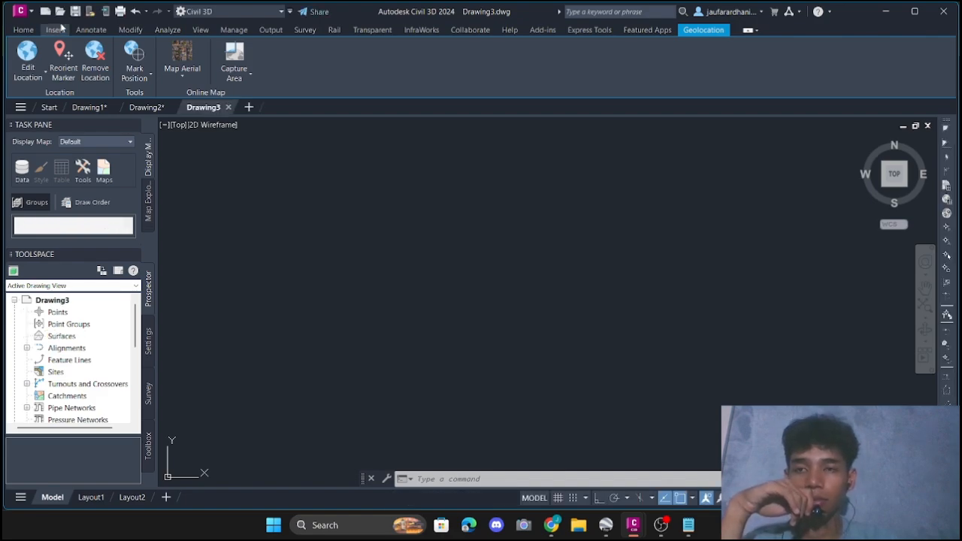
Open the drawing settings of Drawing3 to its units and coordinate zone options.
{"action": "left_click", "coordinate": [23, 30]}
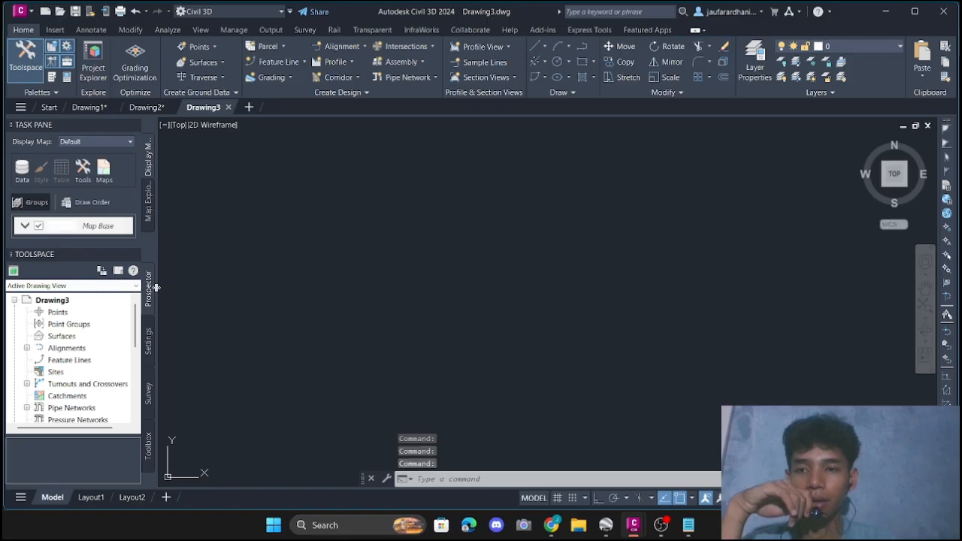
{"action": "left_click", "coordinate": [149, 340]}
{"action": "right_click", "coordinate": [71, 300]}
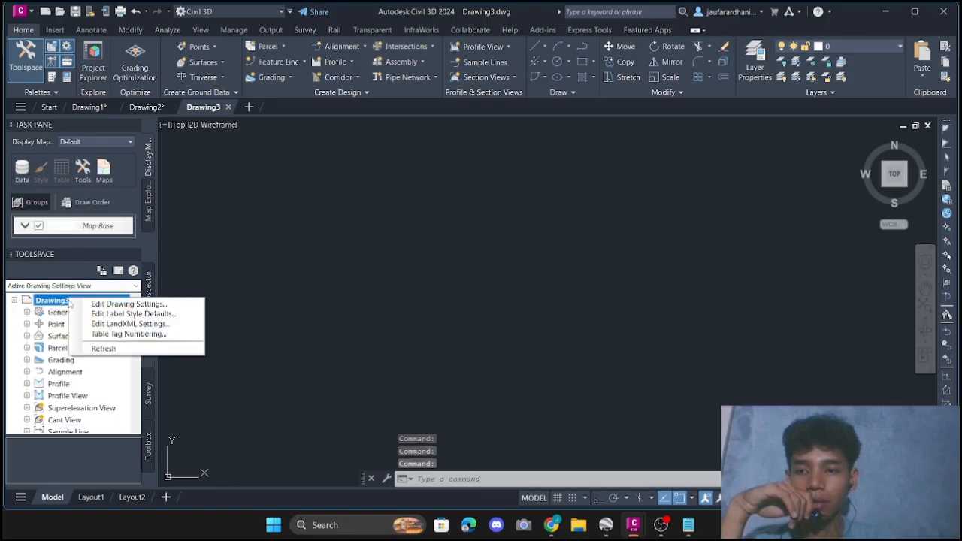
{"action": "left_click", "coordinate": [95, 305]}
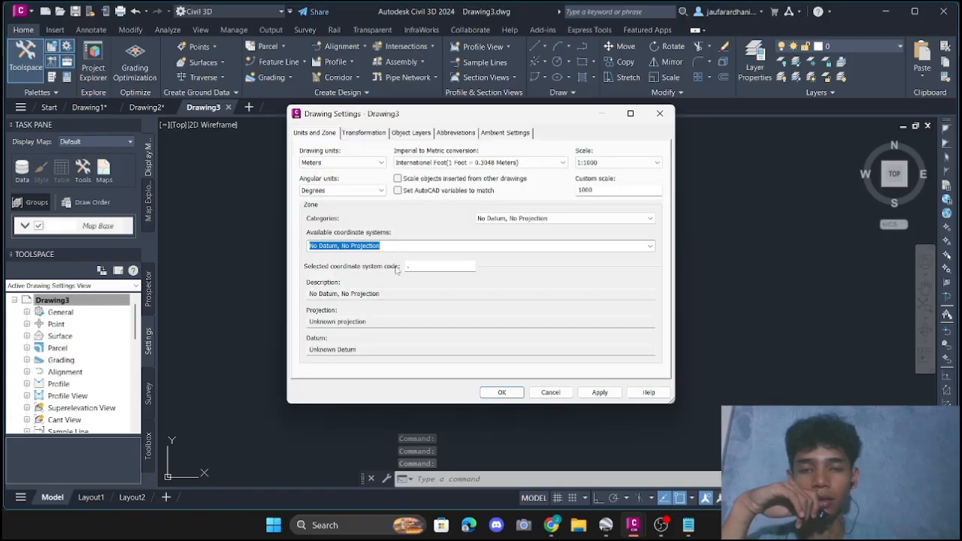
Set the coordinate zone category to UTM, NAD83 Datum.
{"action": "left_click", "coordinate": [498, 226]}
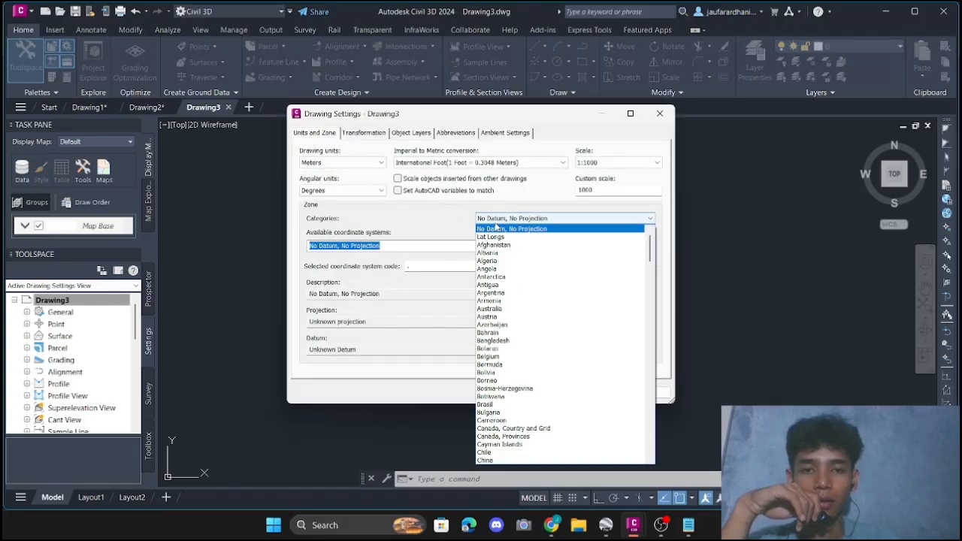
{"action": "left_click", "coordinate": [643, 219]}
{"action": "left_click", "coordinate": [629, 219]}
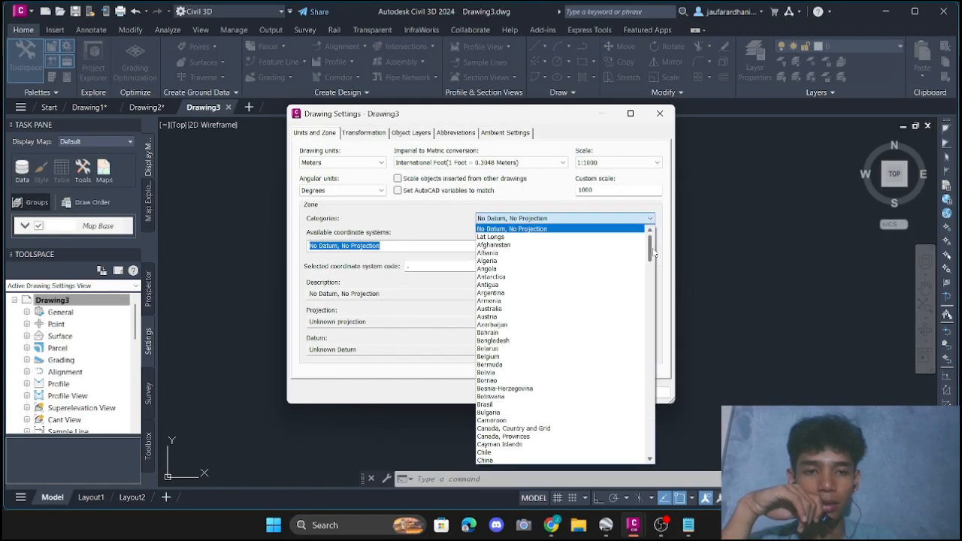
{"action": "left_click_drag", "start_coordinate": [651, 248], "coordinate": [653, 461]}
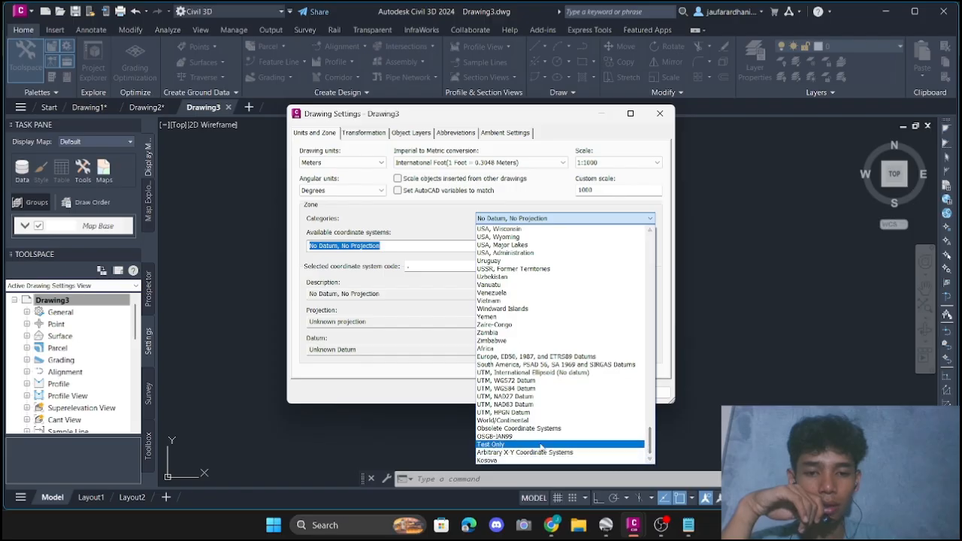
{"action": "left_click", "coordinate": [518, 406]}
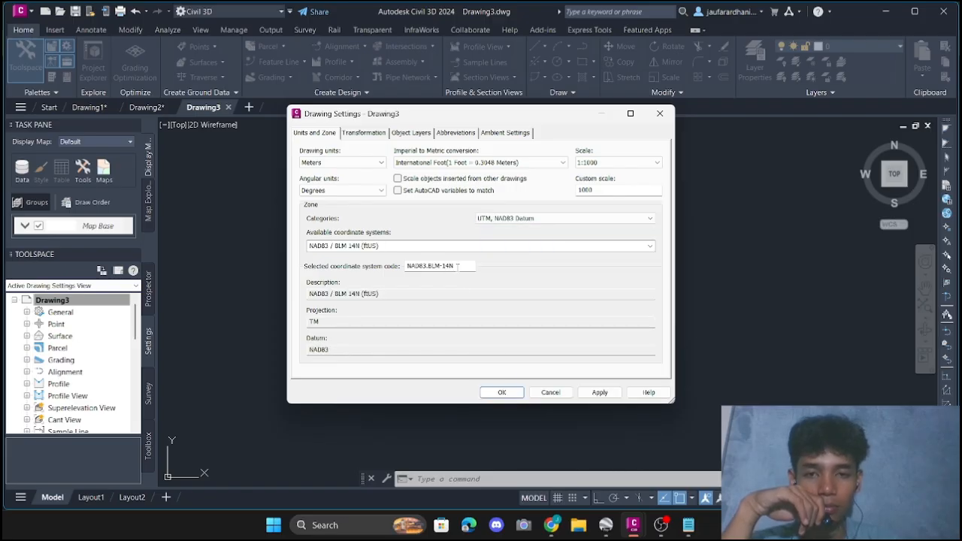
Set the zone category to UTM, WGS84 Datum and the coordinate system code to UTM84-49s.
{"action": "left_click", "coordinate": [516, 219]}
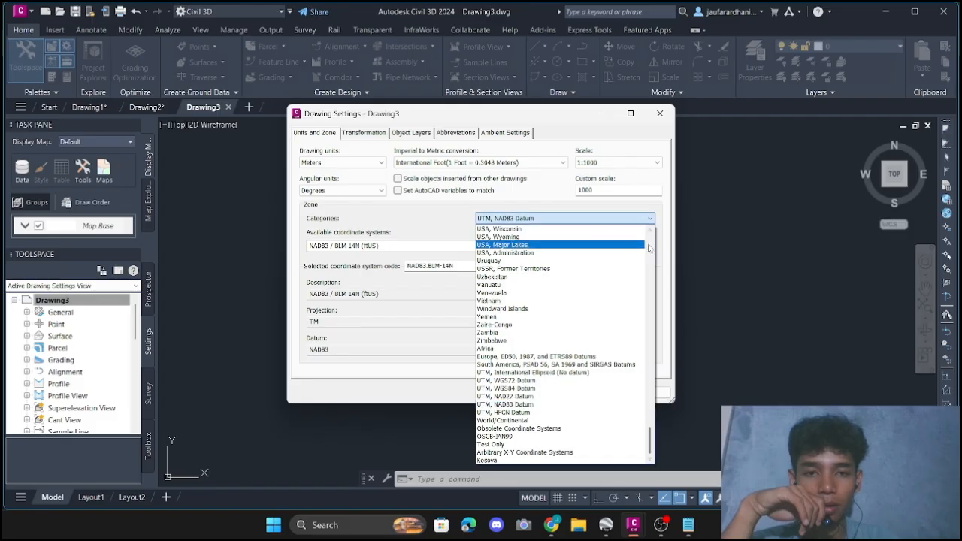
{"action": "left_click", "coordinate": [524, 389]}
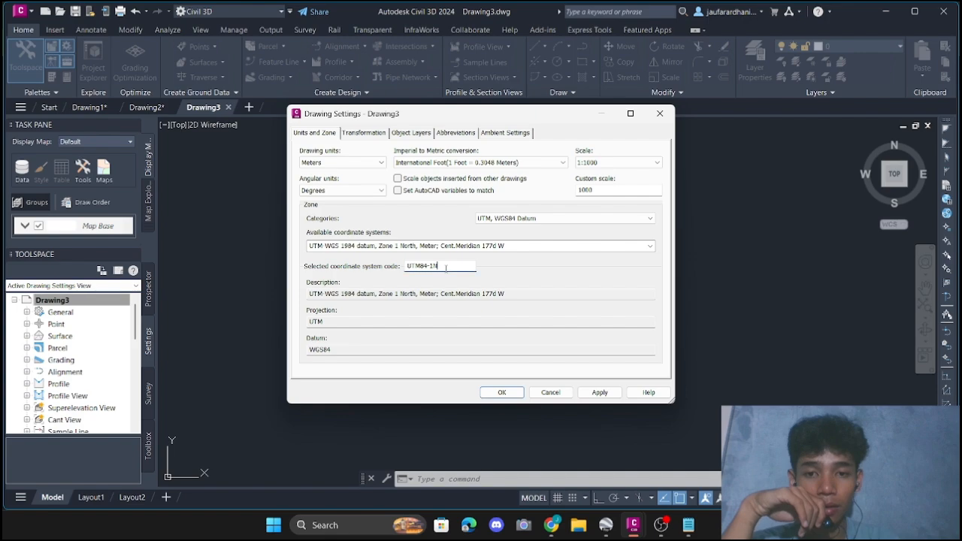
{"action": "key", "text": "BackSpace"}
{"action": "key", "text": "BackSpace"}
{"action": "type", "text": "49"}
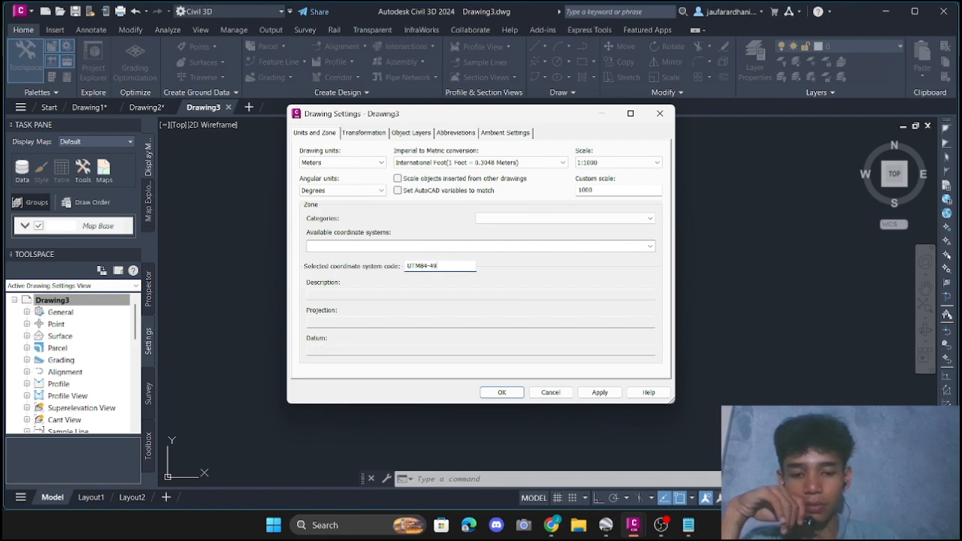
{"action": "type", "text": "s"}
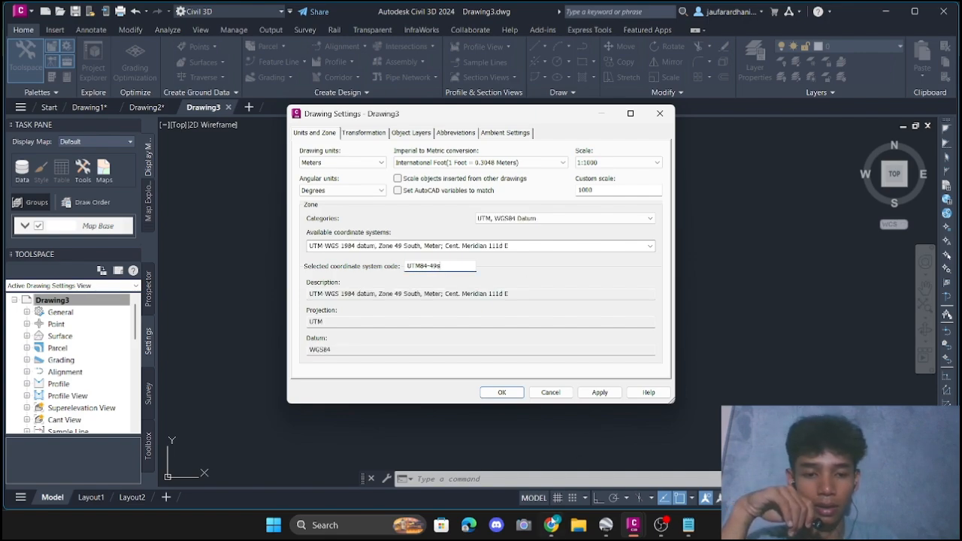
Switch to Chrome and open a new tab ready for a Google search.
{"action": "key", "text": "alt+Tab"}
{"action": "left_click", "coordinate": [629, 16]}
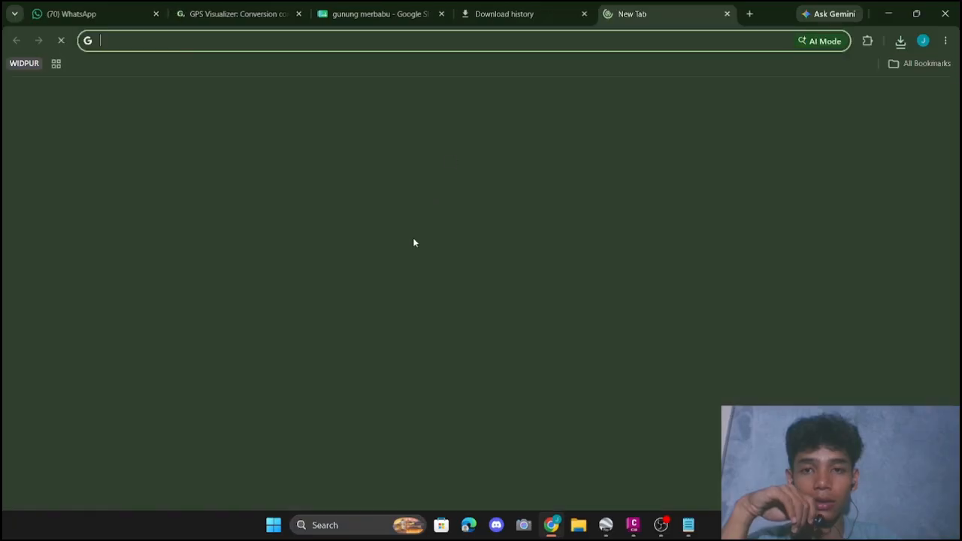
{"action": "left_click", "coordinate": [414, 249]}
{"action": "type", "text": "kenap"}
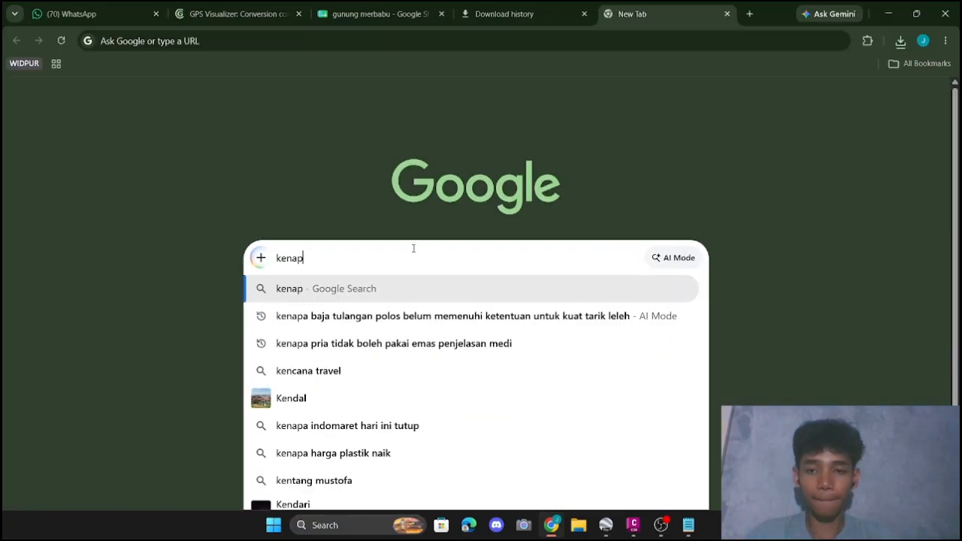
{"action": "type", "text": "a"}
{"action": "key", "text": "BackSpace"}
{"action": "key", "text": "BackSpace"}
{"action": "key", "text": "BackSpace"}
{"action": "key", "text": "BackSpace"}
{"action": "key", "text": "BackSpace"}
{"action": "key", "text": "BackSpace"}
Search Google Images for "utm zone" and preview Wikipedia's Bering Sea UTM zones map.
{"action": "type", "text": "utm"}
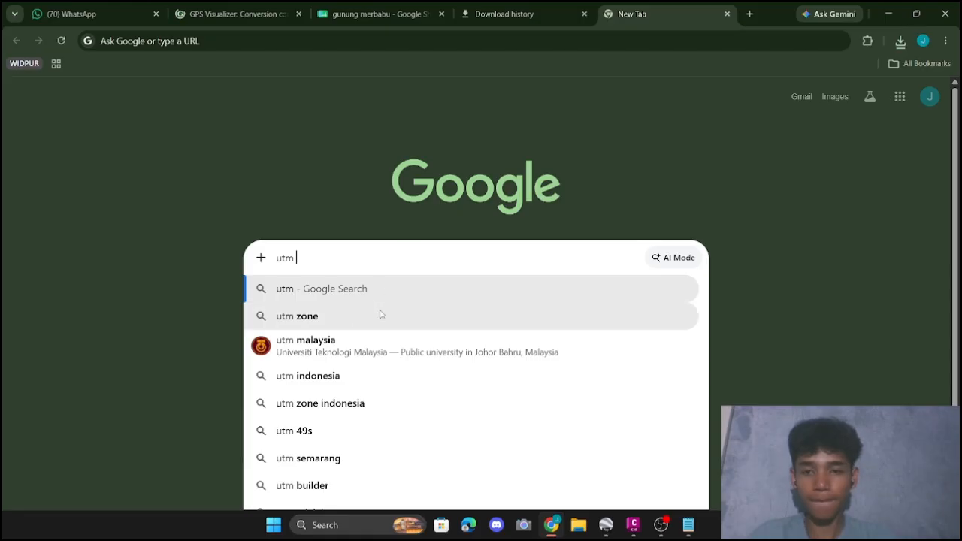
{"action": "left_click", "coordinate": [381, 315]}
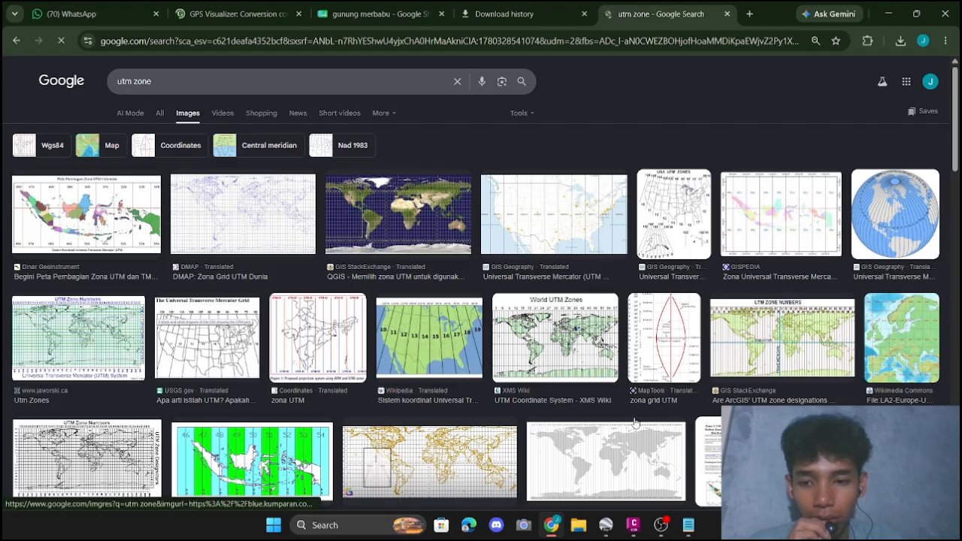
{"action": "scroll", "coordinate": [287, 458], "scroll_direction": "down", "scroll_amount": 3}
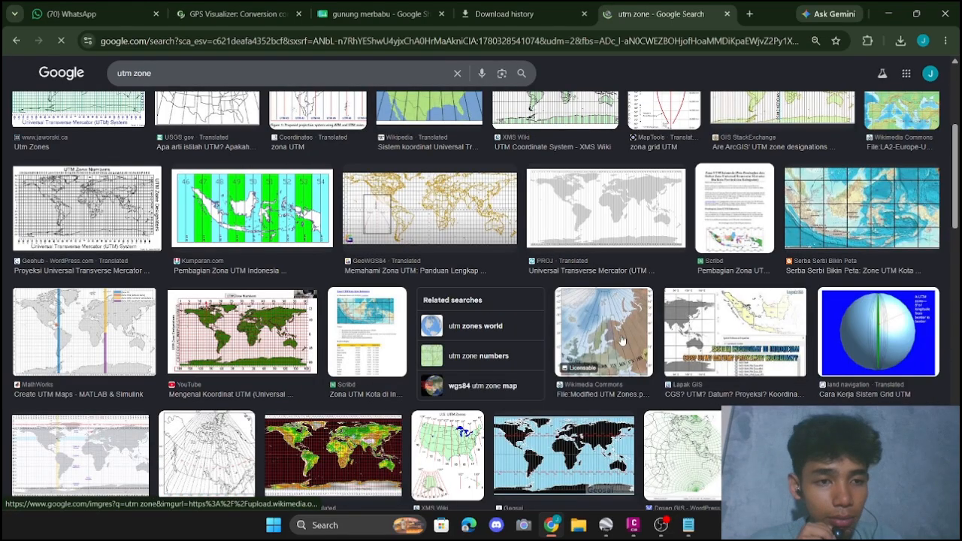
{"action": "scroll", "coordinate": [363, 374], "scroll_direction": "down", "scroll_amount": 2}
{"action": "scroll", "coordinate": [363, 374], "scroll_direction": "down", "scroll_amount": 2}
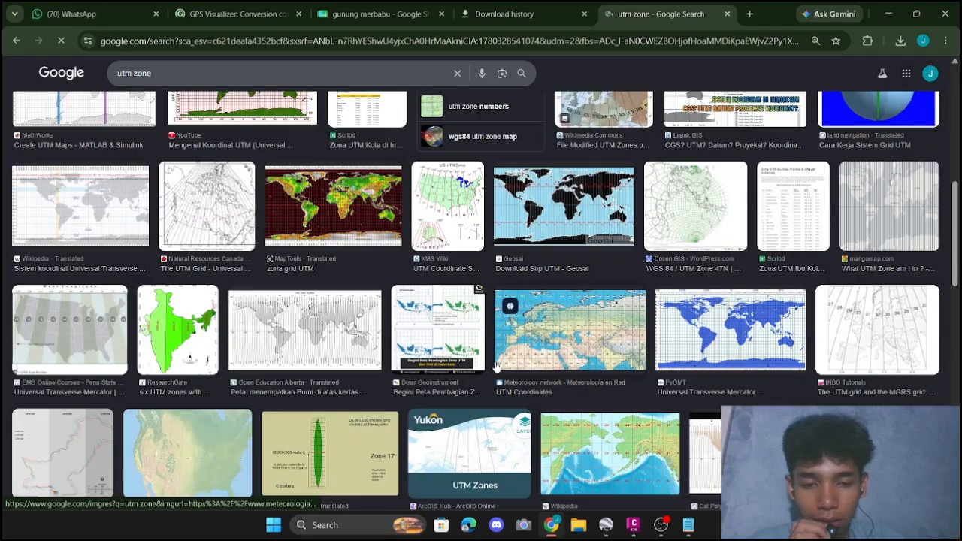
{"action": "left_click", "coordinate": [591, 425]}
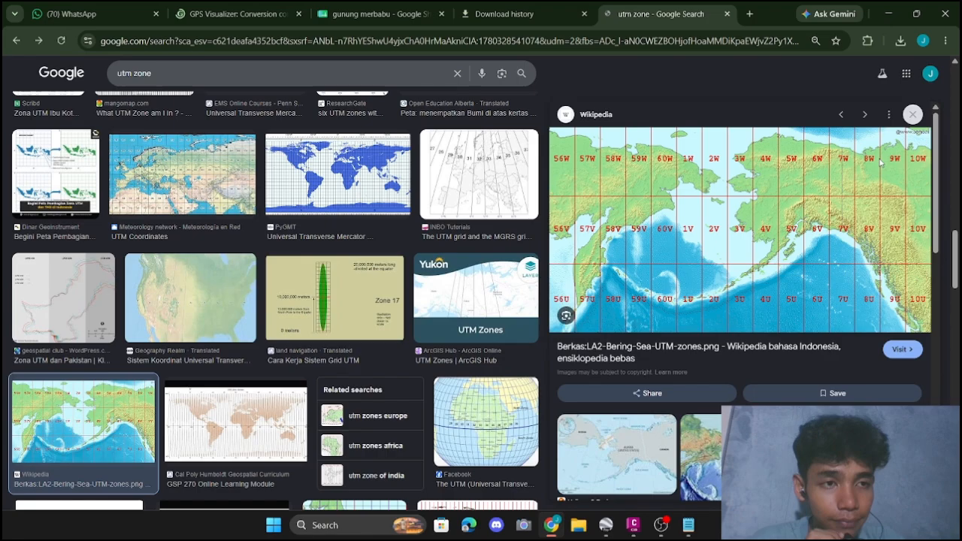
{"action": "left_click", "coordinate": [913, 114]}
Browse more UTM zone images and preview the UTM Coordinates map from Meteorology network.
{"action": "scroll", "coordinate": [648, 384], "scroll_direction": "down", "scroll_amount": 2}
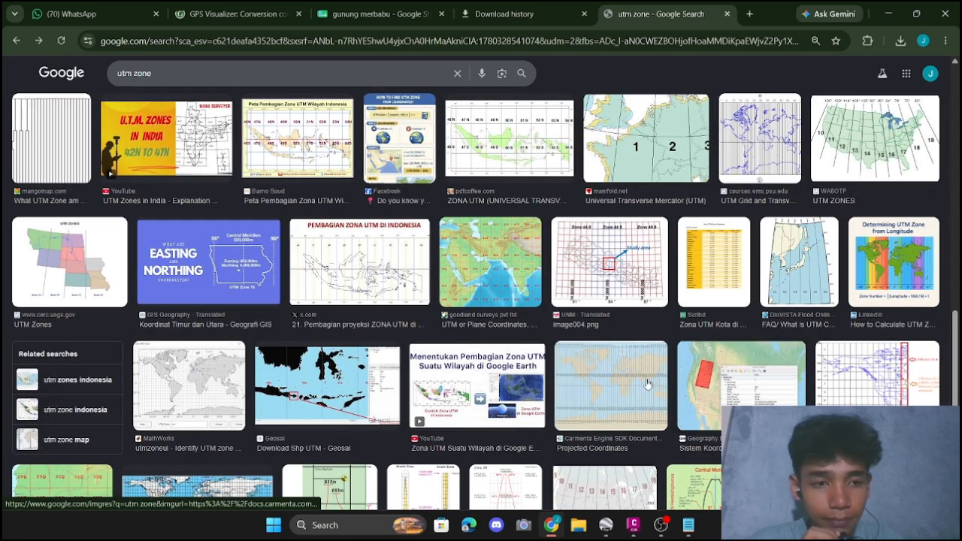
{"action": "scroll", "coordinate": [648, 384], "scroll_direction": "down", "scroll_amount": 5}
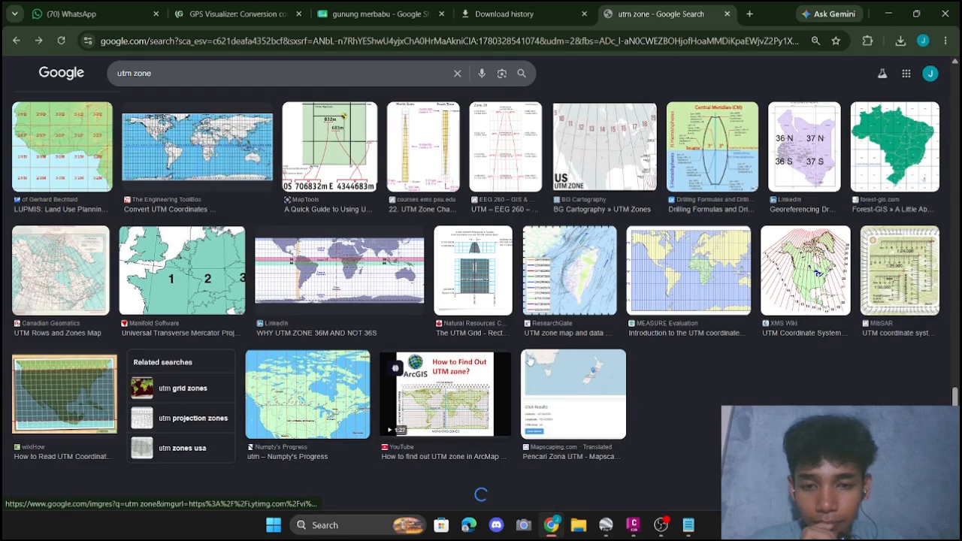
{"action": "scroll", "coordinate": [529, 361], "scroll_direction": "down", "scroll_amount": 5}
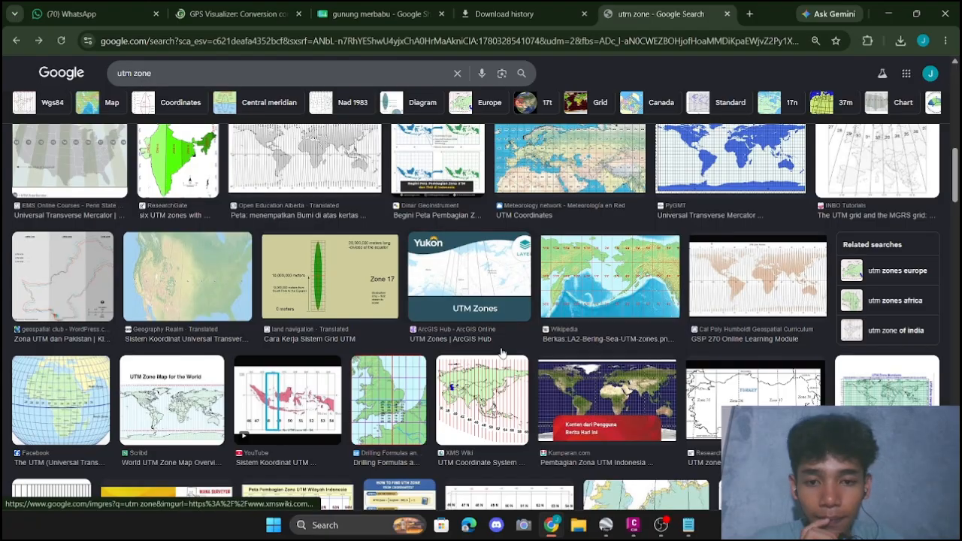
{"action": "left_click", "coordinate": [566, 177]}
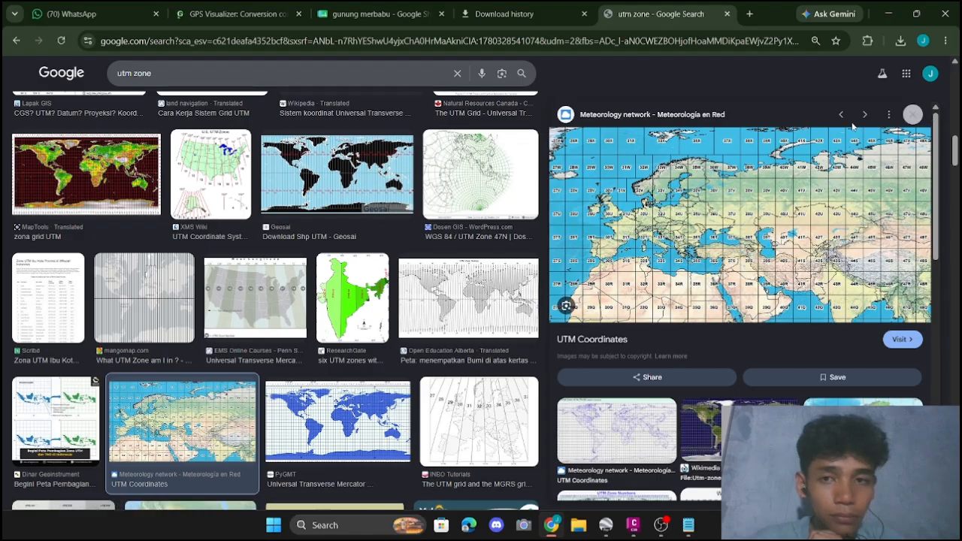
{"action": "left_click", "coordinate": [913, 114]}
Search images for "utm zone indonesia" and examine the zone map titled Peta Pembagian Zona UTM Wilayah Indonesia.
{"action": "left_click", "coordinate": [158, 74]}
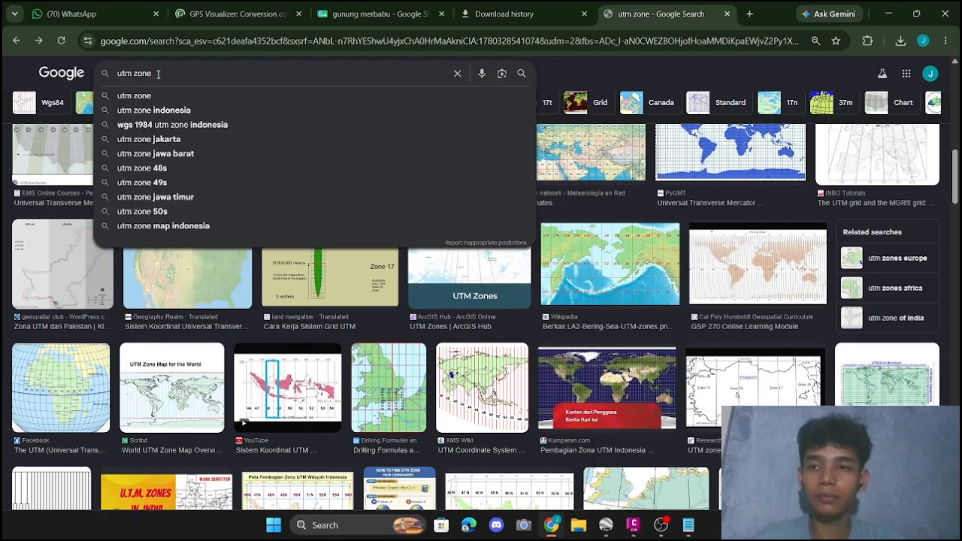
{"action": "left_click", "coordinate": [154, 109]}
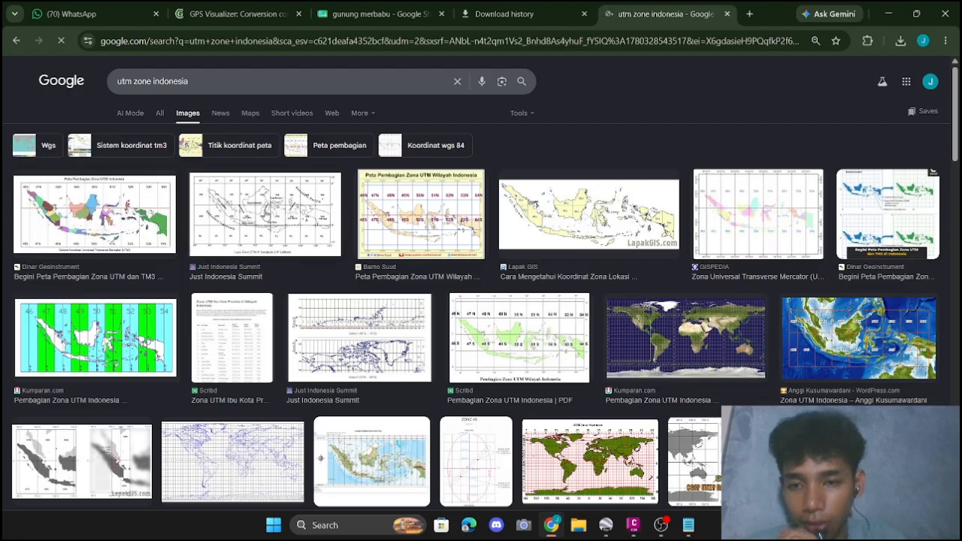
{"action": "left_click", "coordinate": [319, 225]}
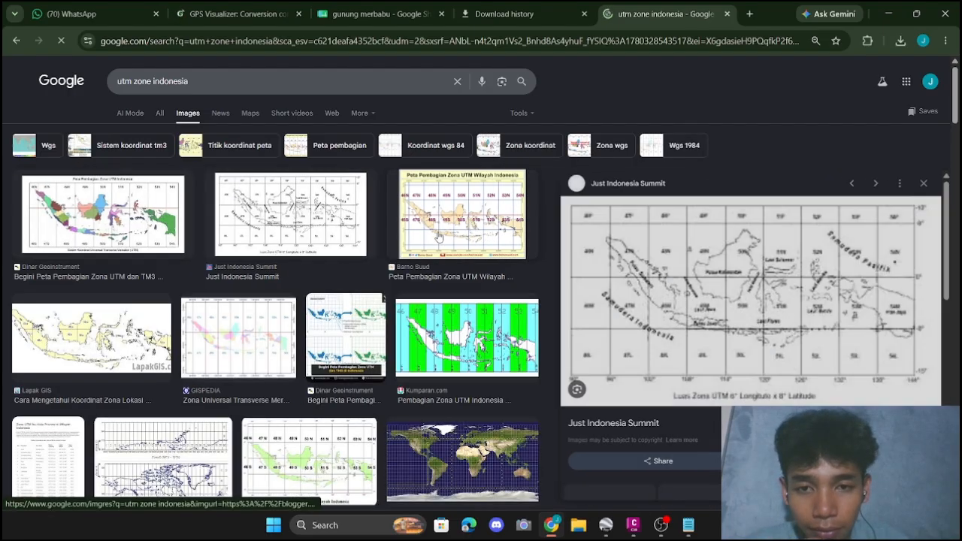
{"action": "left_click", "coordinate": [440, 235]}
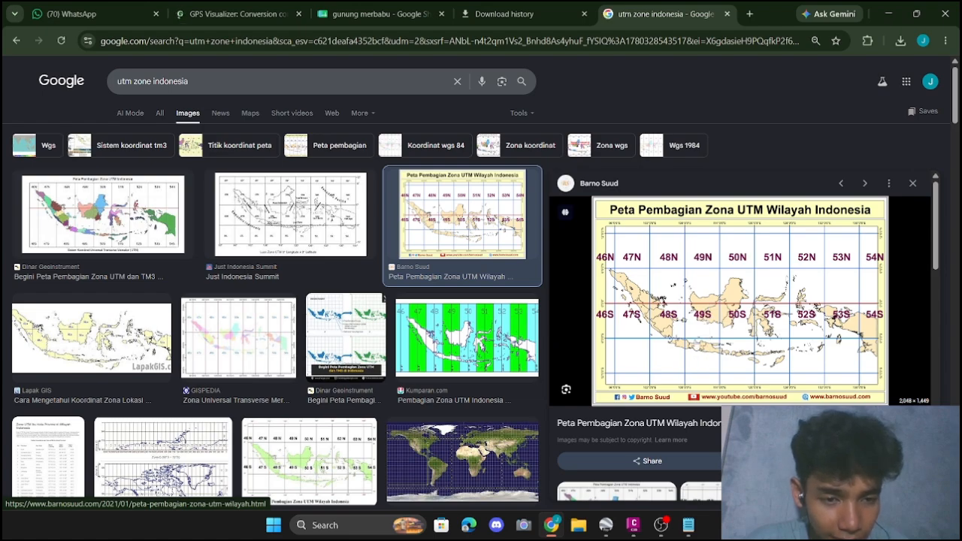
Switch back to Civil 3D and accept the Drawing3 settings with the UTM84-49s coordinate system.
{"action": "left_click", "coordinate": [634, 525]}
{"action": "left_click", "coordinate": [646, 487]}
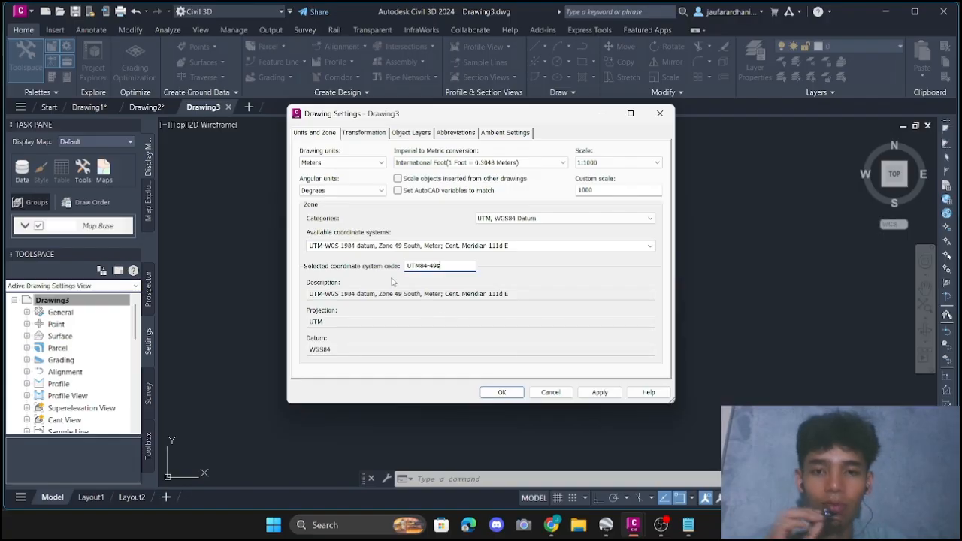
{"action": "left_click", "coordinate": [502, 392]}
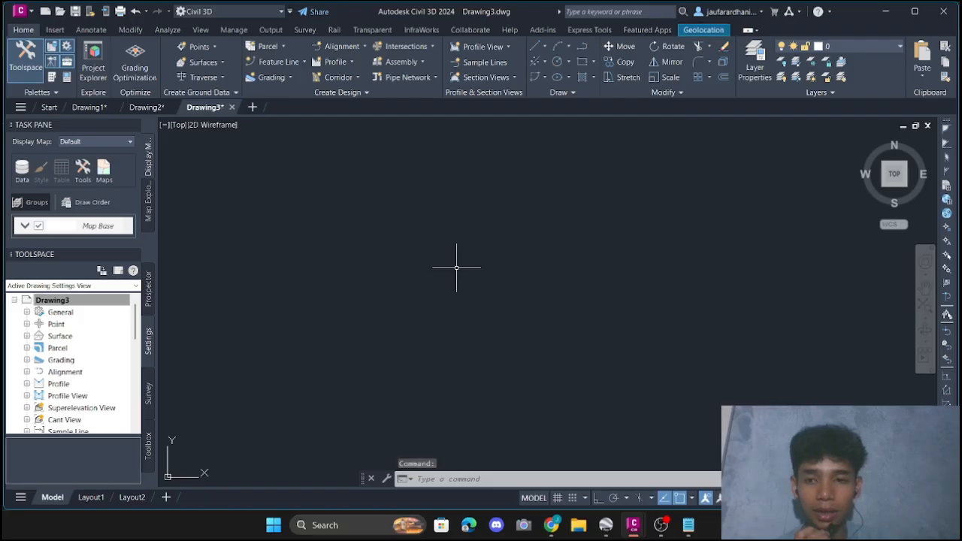
Zoom the drawing to its extents.
{"action": "type", "text": "z"}
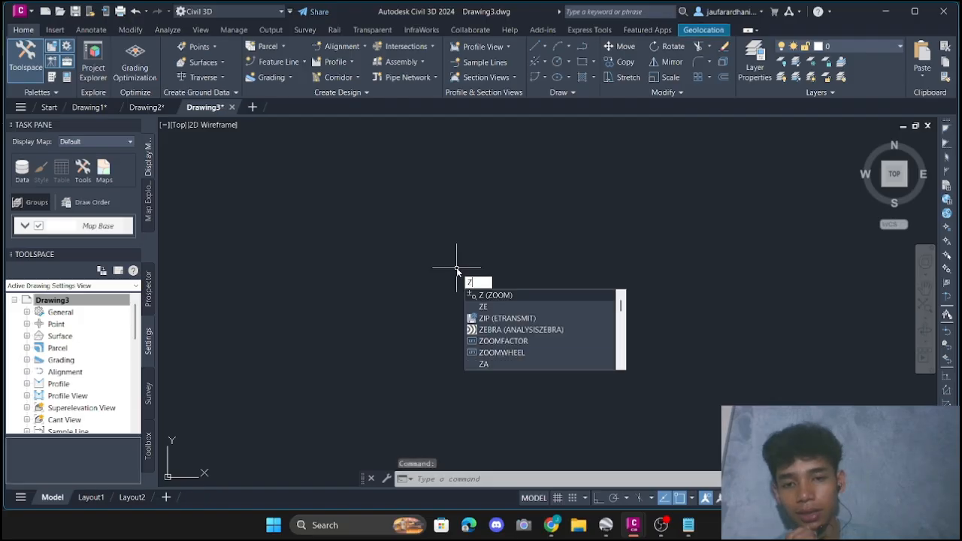
{"action": "key", "text": "Return"}
{"action": "type", "text": "e"}
{"action": "key", "text": "Return"}
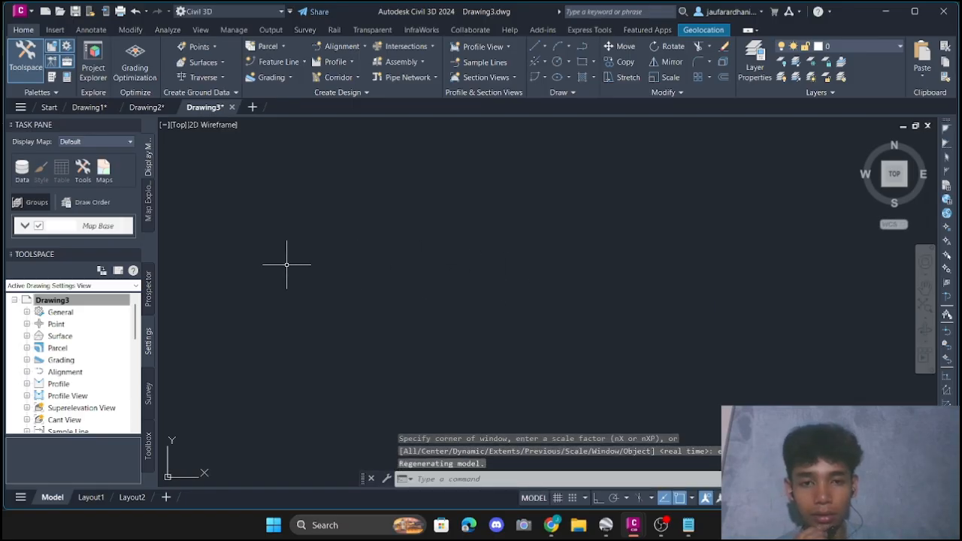
Show the Prospector contents of Drawing3 and start importing points from a file.
{"action": "left_click", "coordinate": [117, 301]}
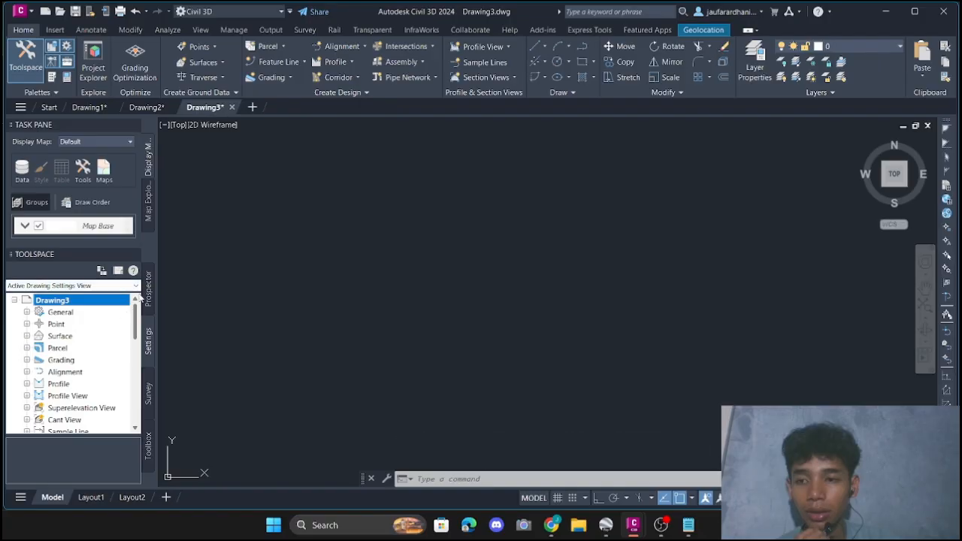
{"action": "left_click", "coordinate": [146, 291]}
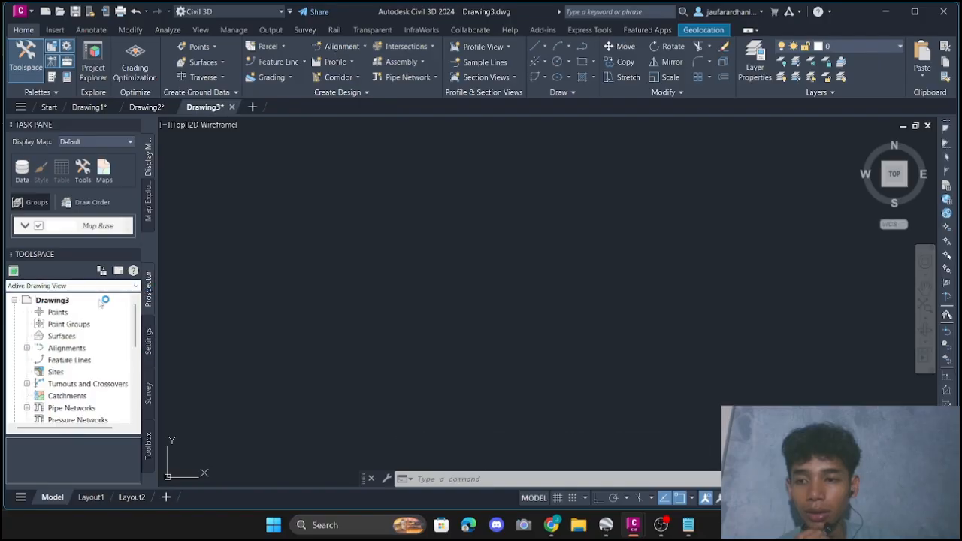
{"action": "right_click", "coordinate": [67, 302]}
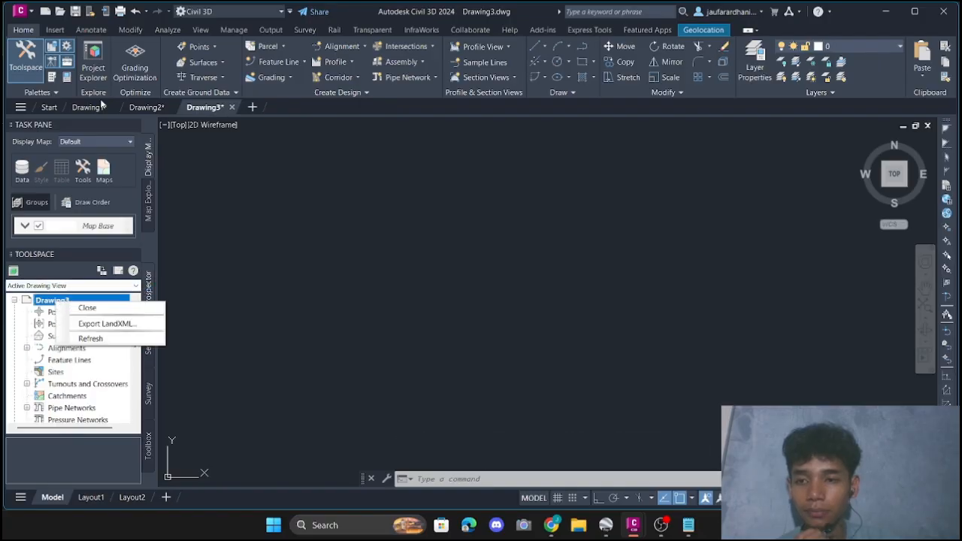
{"action": "left_click", "coordinate": [55, 29]}
{"action": "left_click", "coordinate": [55, 30]}
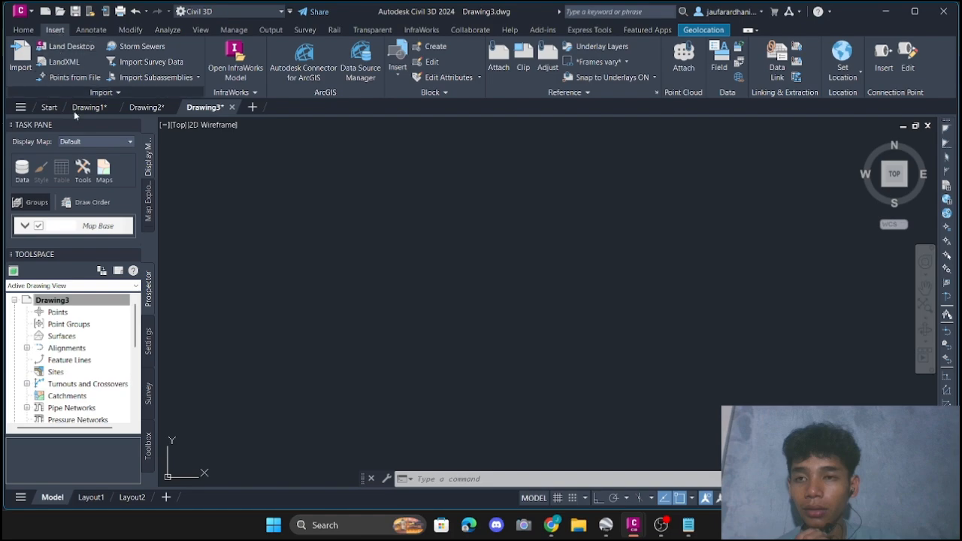
{"action": "left_click", "coordinate": [81, 77]}
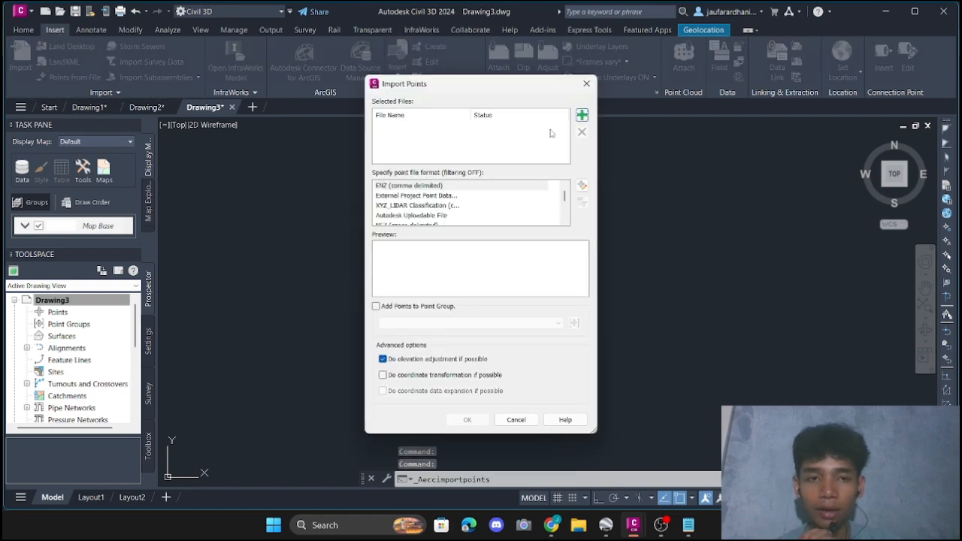
{"action": "left_click", "coordinate": [582, 115]}
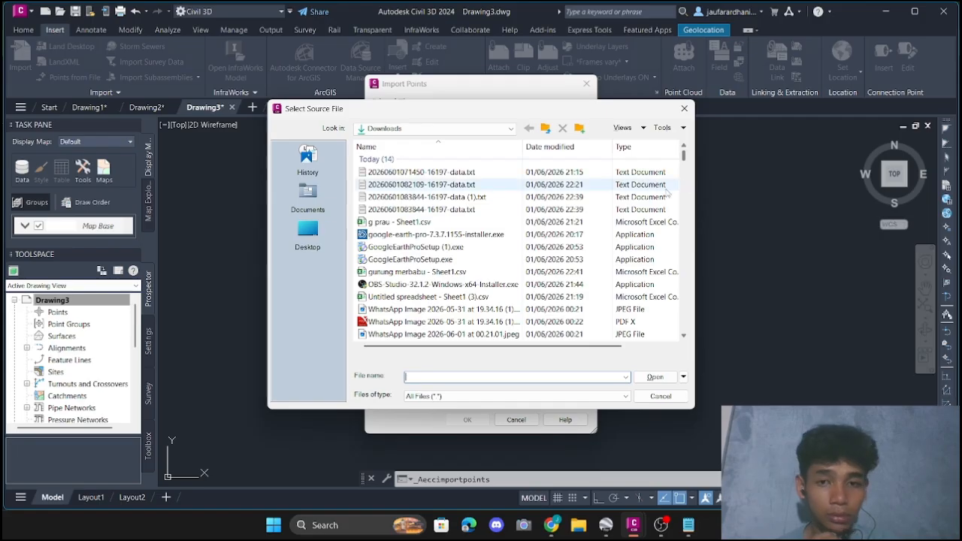
{"action": "left_click", "coordinate": [601, 212]}
{"action": "left_click", "coordinate": [656, 378]}
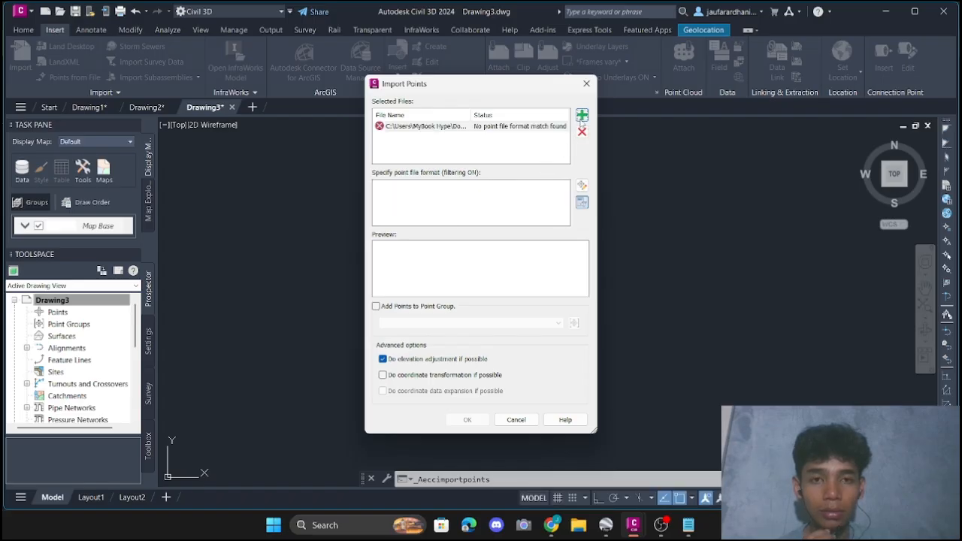
Start adding another source file and browse the Downloads and Desktop folders for it.
{"action": "left_click", "coordinate": [582, 118]}
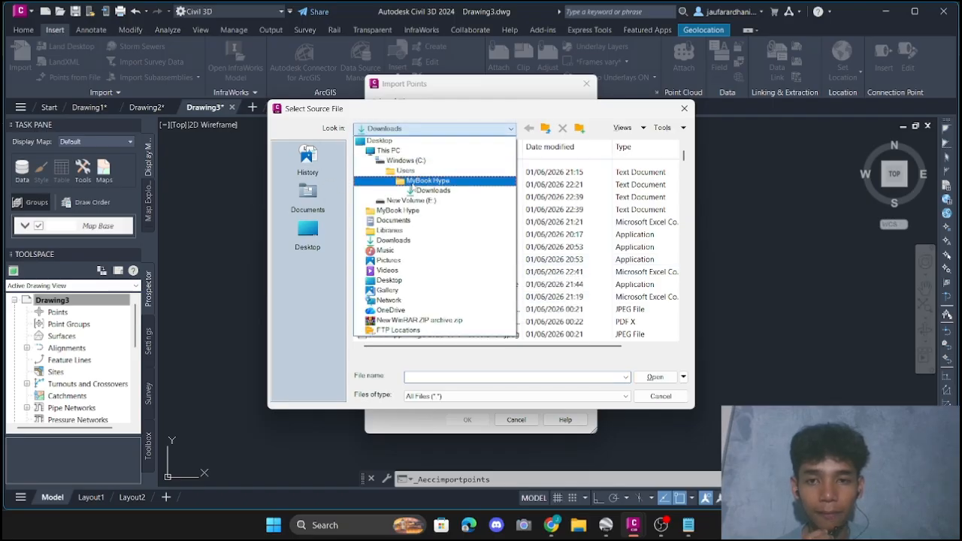
{"action": "left_click", "coordinate": [424, 191]}
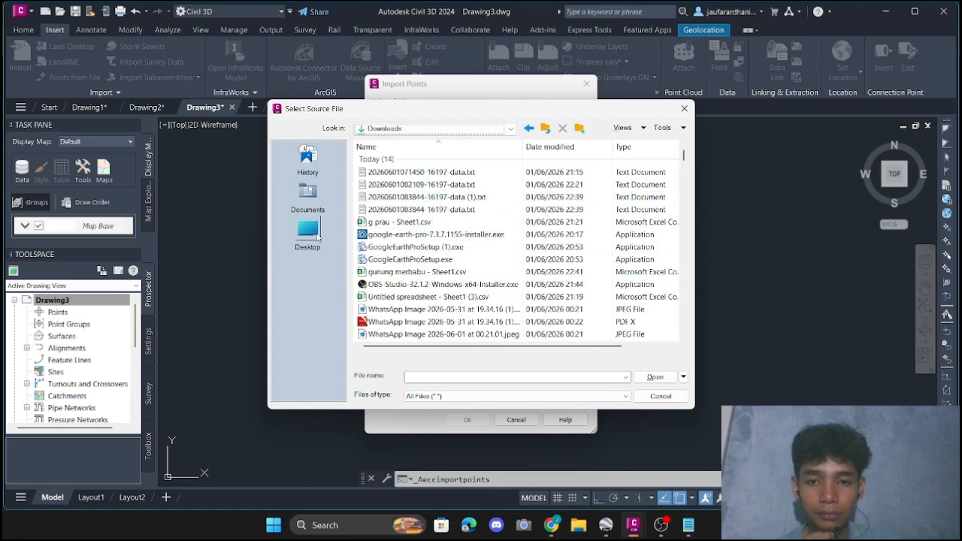
{"action": "left_click", "coordinate": [316, 236]}
Switch to the gunung merbabu spreadsheet in Chrome and download its sheet as a CSV file.
{"action": "left_click", "coordinate": [551, 525]}
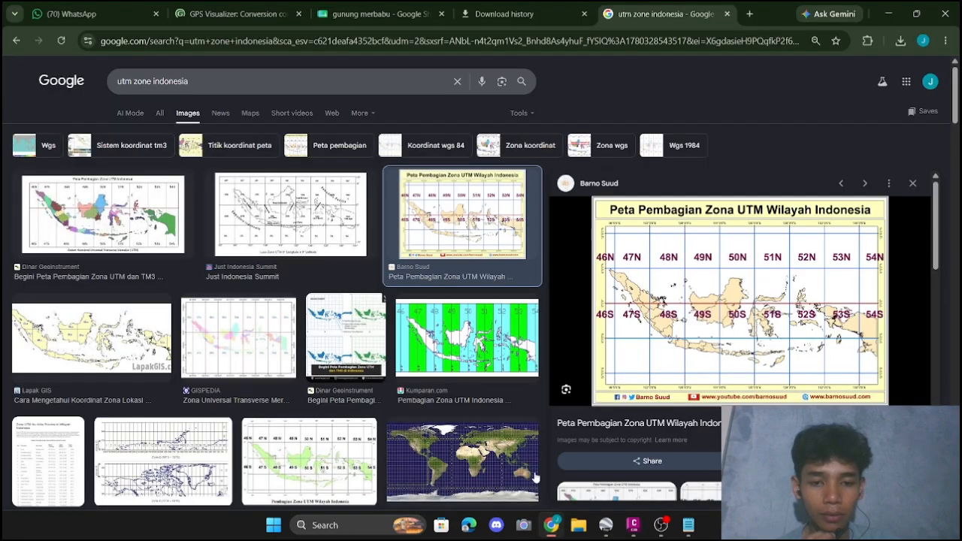
{"action": "left_click", "coordinate": [352, 11]}
{"action": "left_click", "coordinate": [48, 119]}
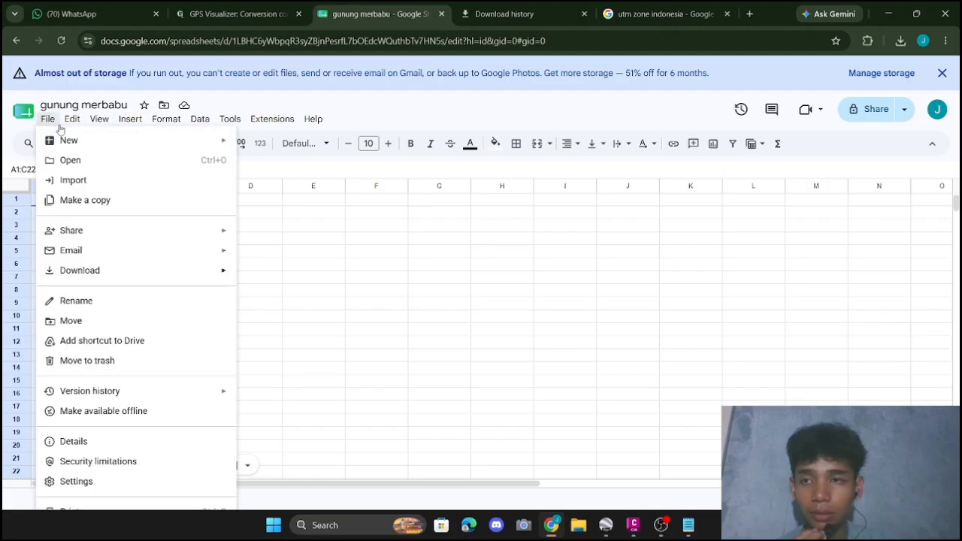
{"action": "mouse_move", "coordinate": [165, 271]}
{"action": "left_click", "coordinate": [331, 359]}
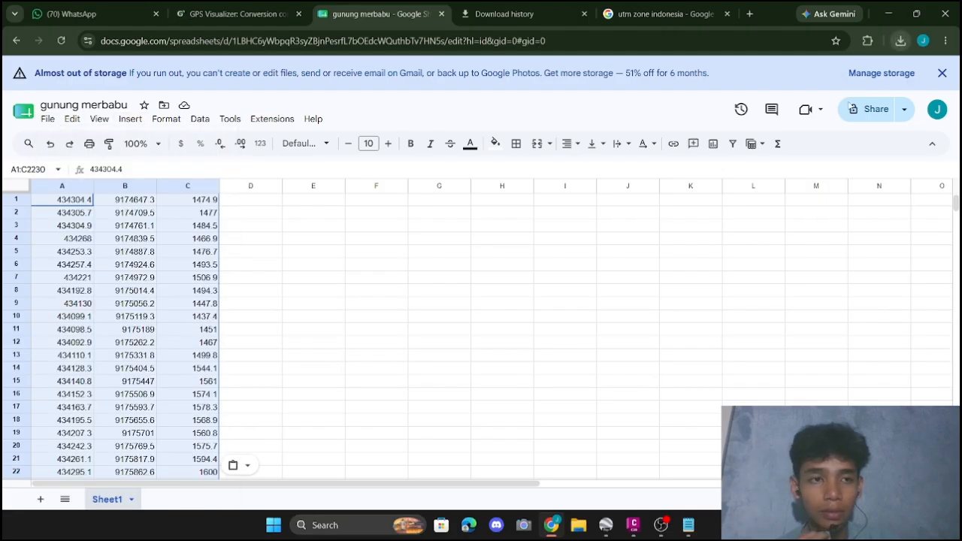
Open the Downloads folder from the browser's download list and check for the exported CSV file.
{"action": "left_click", "coordinate": [901, 40]}
{"action": "left_click", "coordinate": [858, 95]}
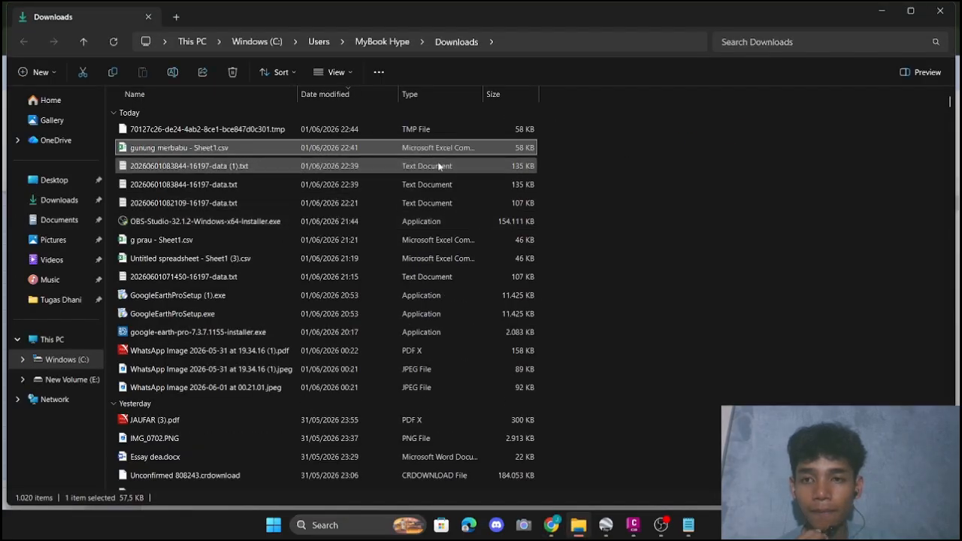
{"action": "left_click", "coordinate": [592, 150]}
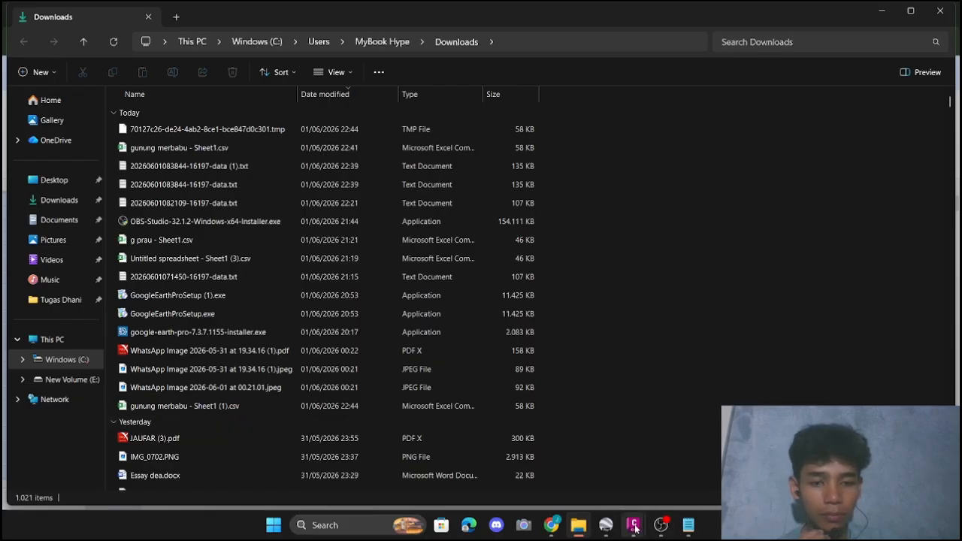
Switch back to Civil 3D and add gunung merbabu - Sheet1 (1).csv from the Downloads folder as a point source file.
{"action": "mouse_move", "coordinate": [635, 529]}
{"action": "left_click", "coordinate": [640, 461]}
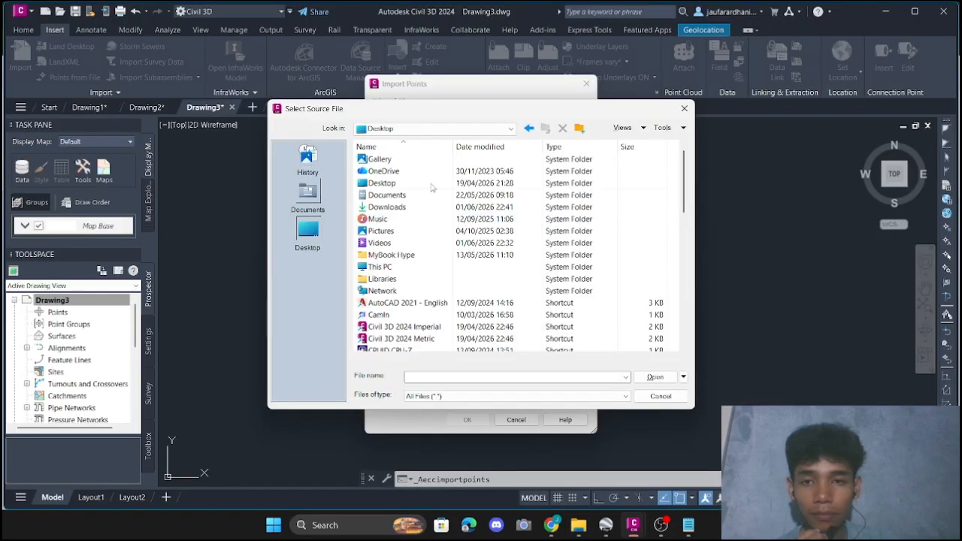
{"action": "left_click", "coordinate": [389, 208]}
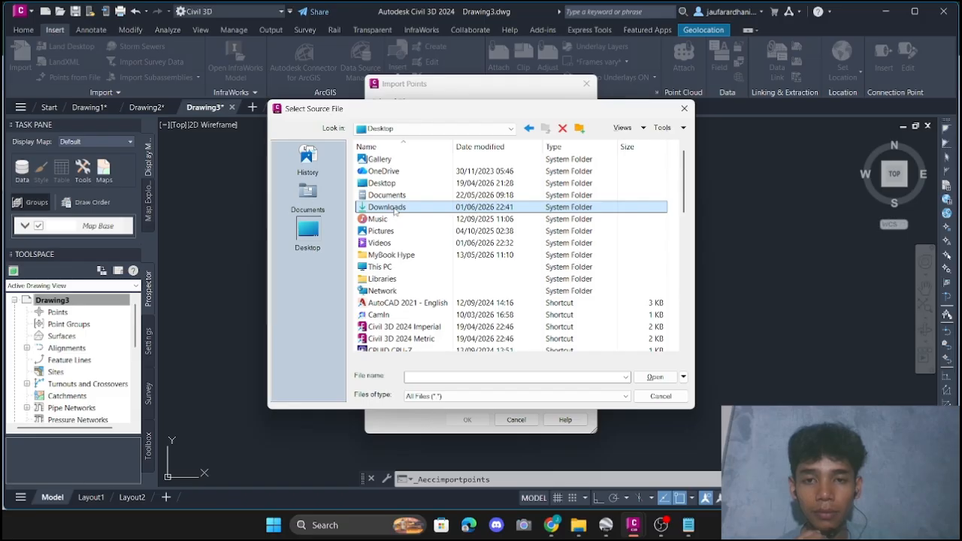
{"action": "double_click", "coordinate": [394, 209]}
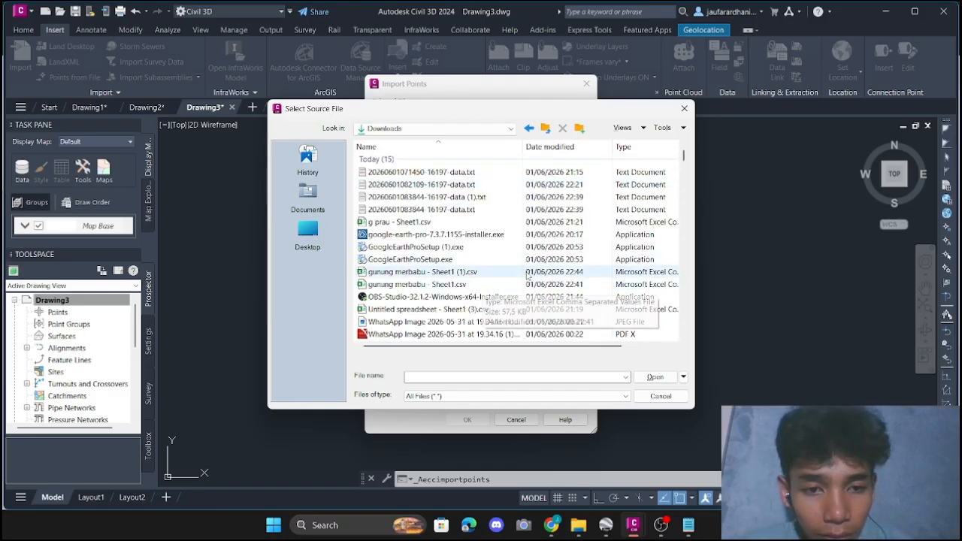
{"action": "left_click", "coordinate": [525, 273]}
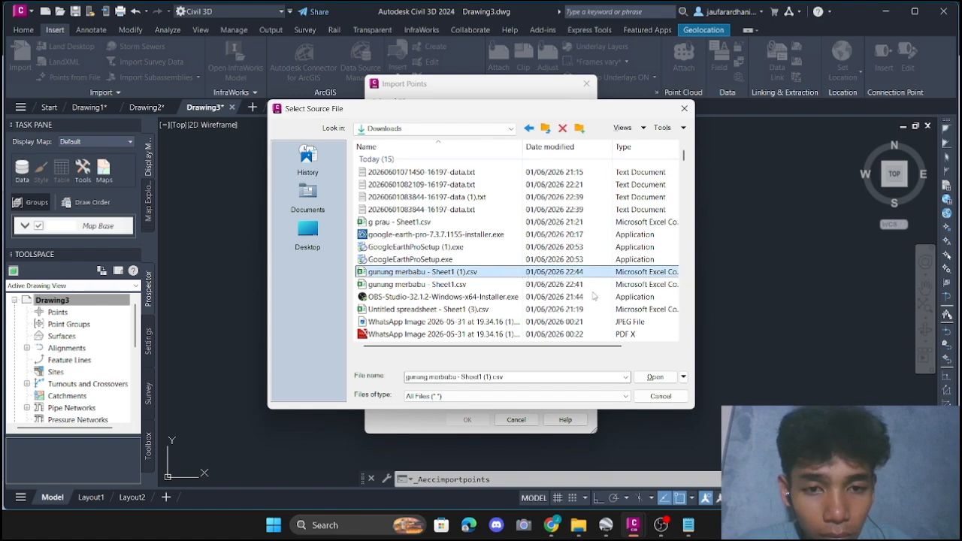
{"action": "left_click", "coordinate": [655, 377]}
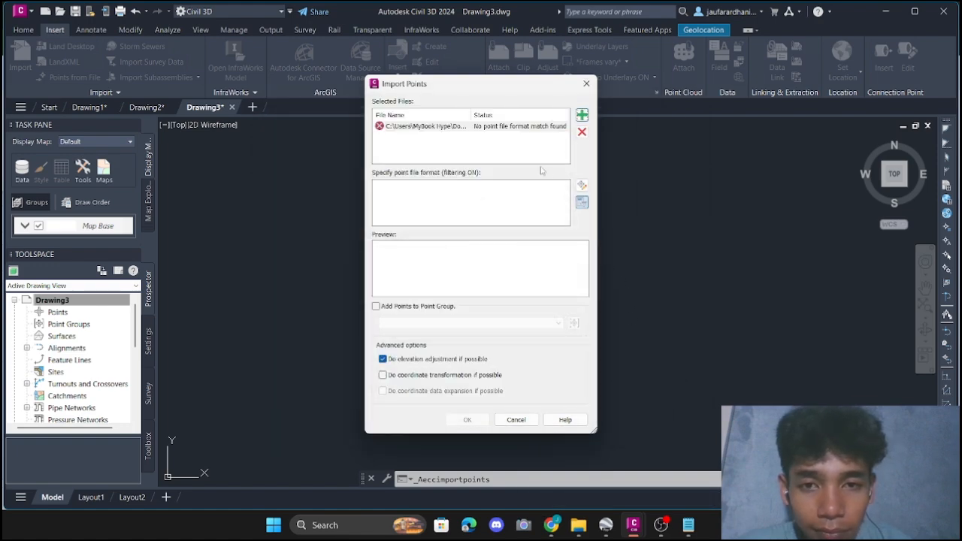
{"action": "left_click", "coordinate": [560, 128]}
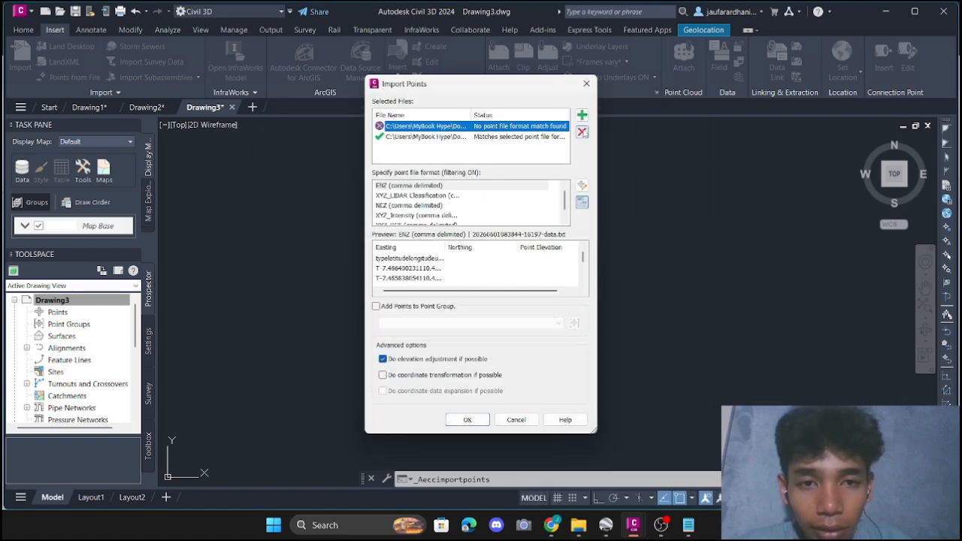
{"action": "left_click", "coordinate": [582, 131]}
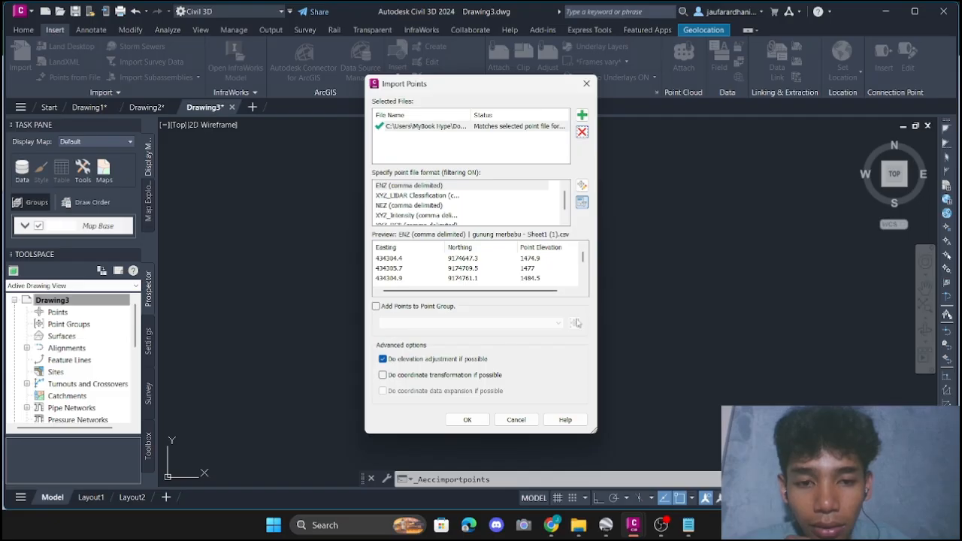
{"action": "left_click", "coordinate": [505, 158]}
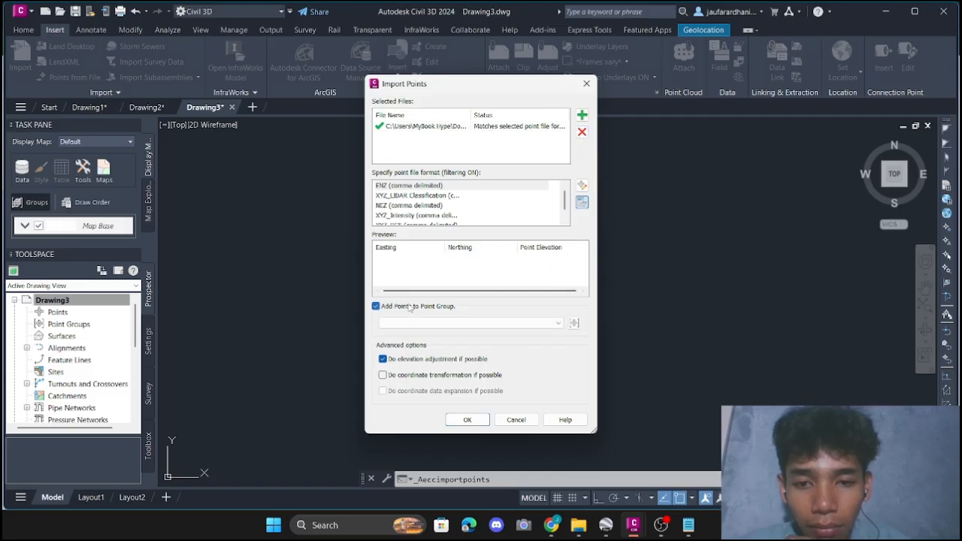
Create the point group gn merbabu for the points and import the file in ENZ (comma delimited) format.
{"action": "left_click", "coordinate": [573, 322]}
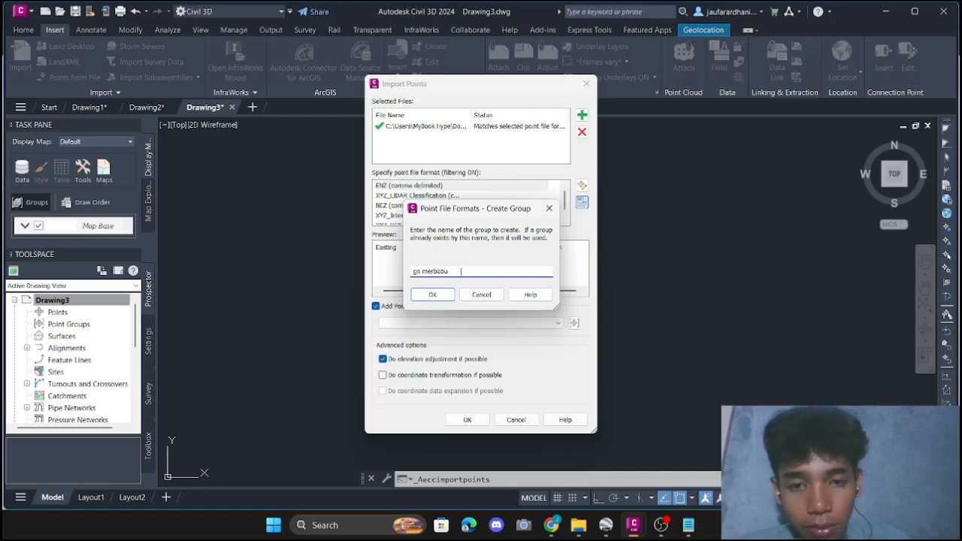
{"action": "left_click", "coordinate": [435, 294]}
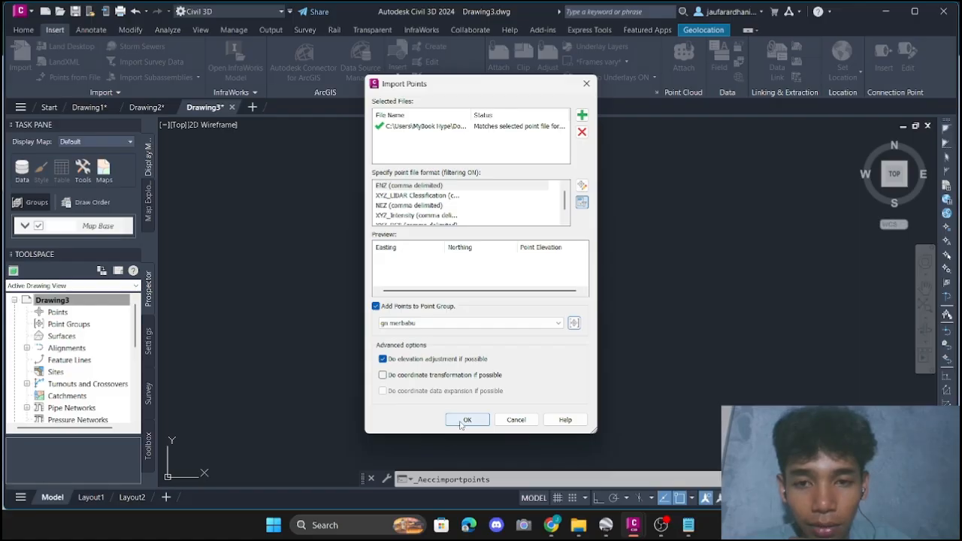
{"action": "left_click", "coordinate": [465, 419]}
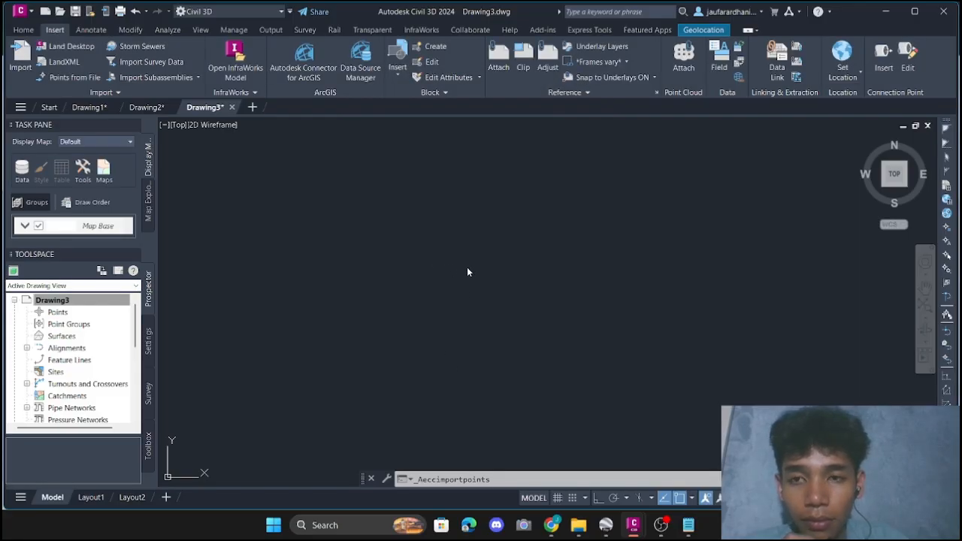
Zoom to the extents of the imported Merbabu points.
{"action": "left_click", "coordinate": [385, 234]}
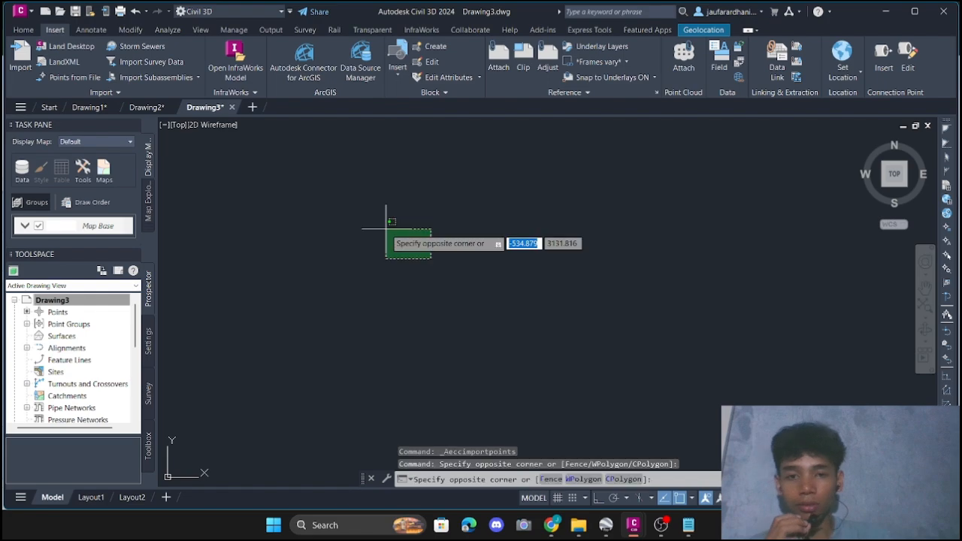
{"action": "left_click", "coordinate": [359, 208]}
{"action": "type", "text": "z"}
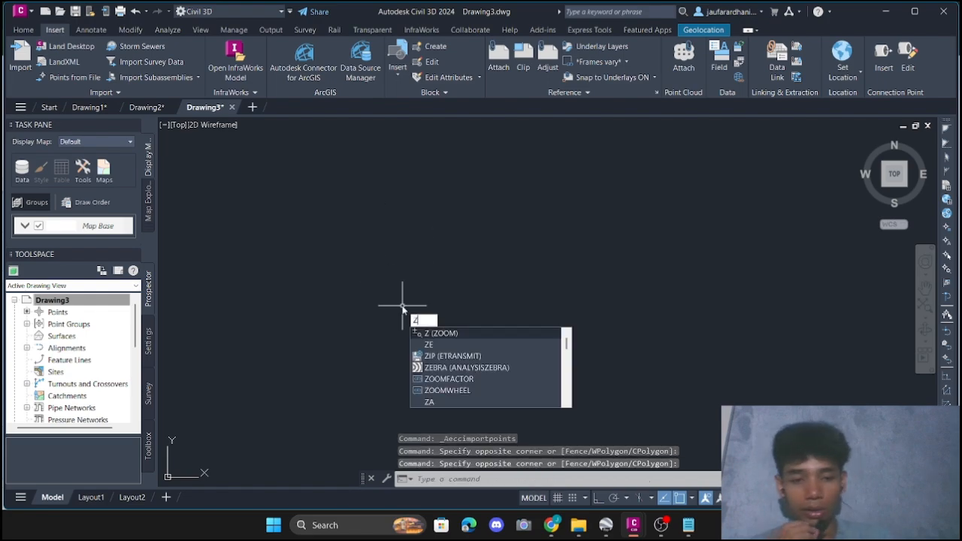
{"action": "key", "text": "Return"}
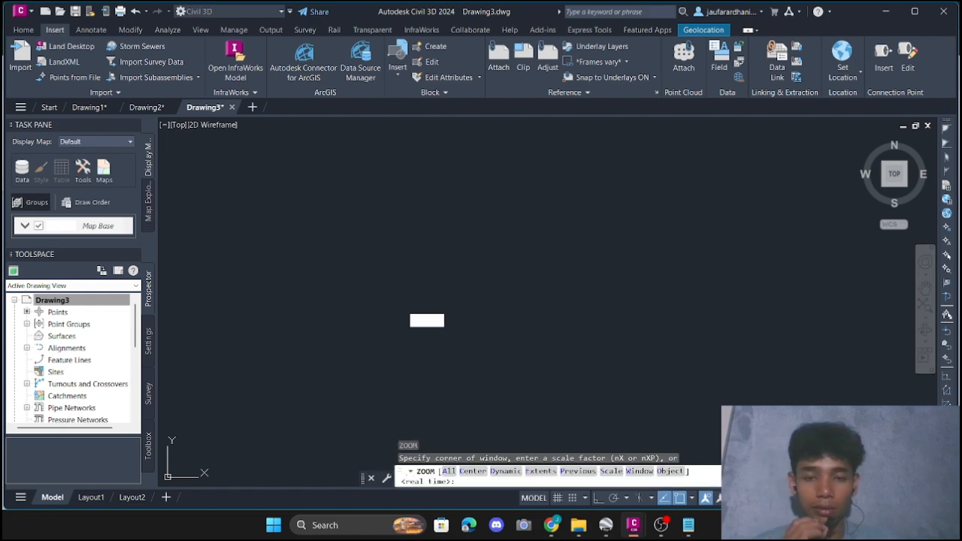
{"action": "type", "text": "e"}
{"action": "key", "text": "Return"}
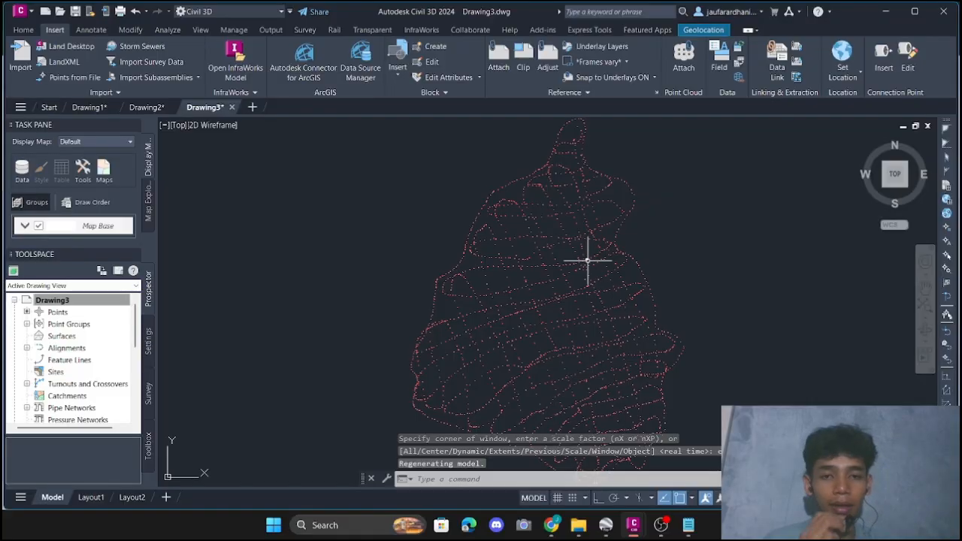
Examine the point numbers and elevation labels of the imported points up close along the path.
{"action": "scroll", "coordinate": [594, 276], "scroll_direction": "up", "scroll_amount": 5}
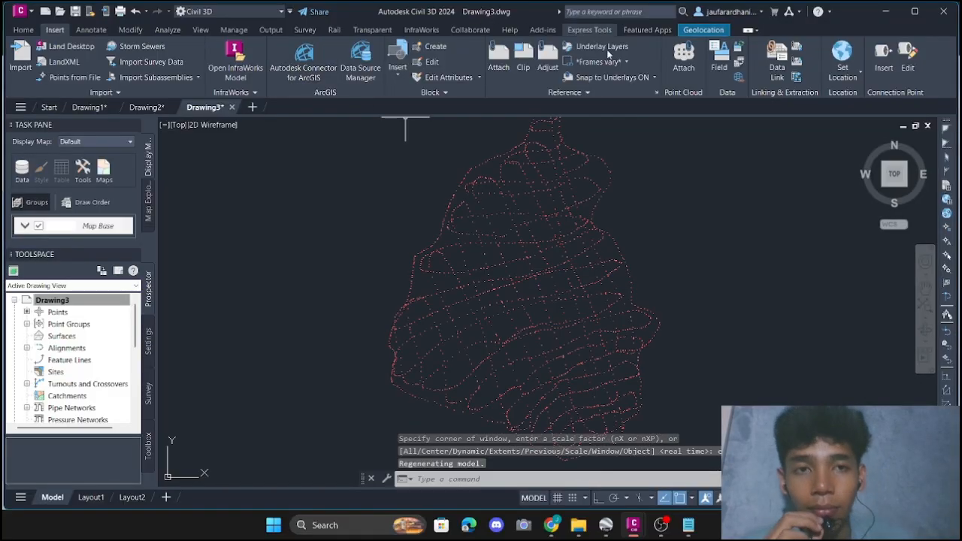
{"action": "scroll", "coordinate": [613, 273], "scroll_direction": "up", "scroll_amount": 3}
{"action": "scroll", "coordinate": [372, 279], "scroll_direction": "up", "scroll_amount": 3}
{"action": "middle_click_drag", "start_coordinate": [371, 279], "coordinate": [494, 279]}
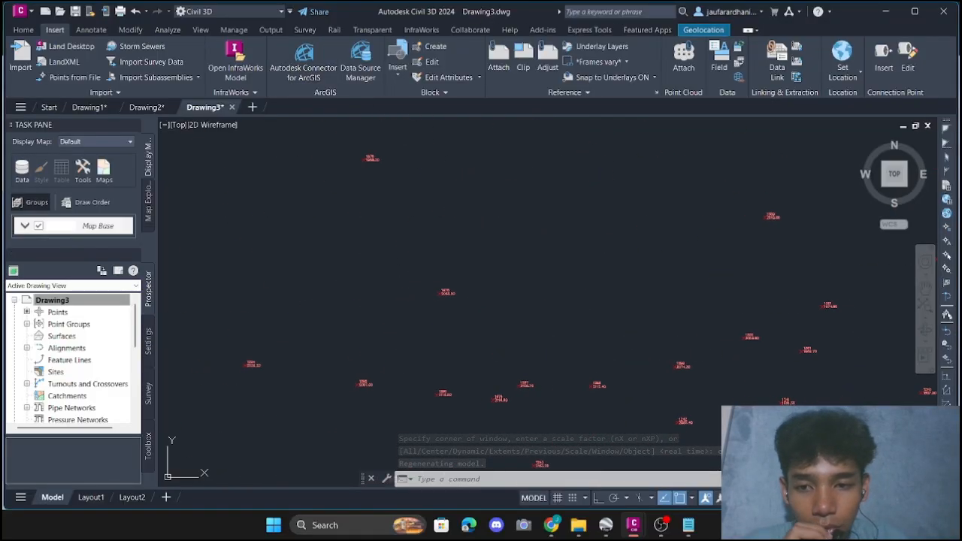
{"action": "scroll", "coordinate": [446, 294], "scroll_direction": "up", "scroll_amount": 5}
{"action": "scroll", "coordinate": [446, 293], "scroll_direction": "up", "scroll_amount": 2}
{"action": "scroll", "coordinate": [444, 295], "scroll_direction": "down", "scroll_amount": 8}
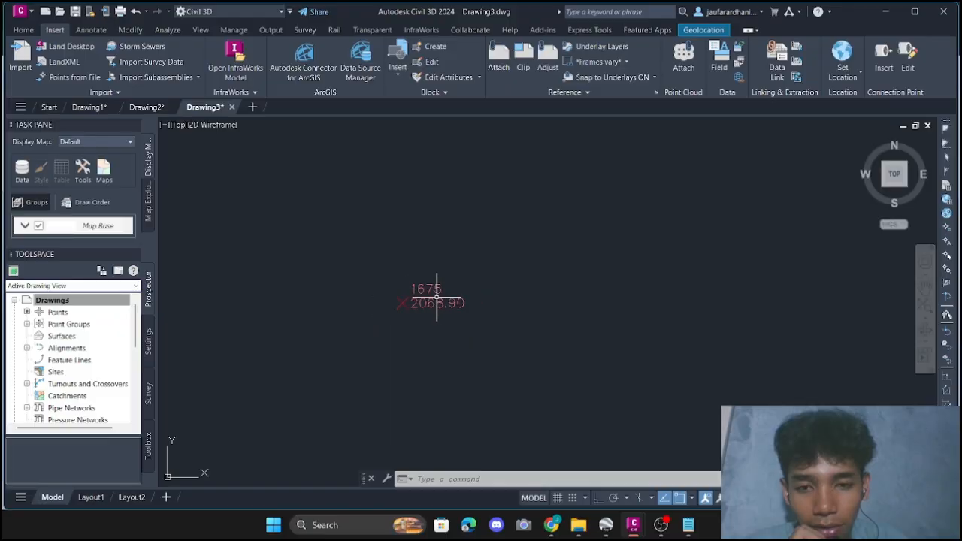
{"action": "scroll", "coordinate": [421, 299], "scroll_direction": "down", "scroll_amount": 5}
{"action": "scroll", "coordinate": [481, 278], "scroll_direction": "up", "scroll_amount": 8}
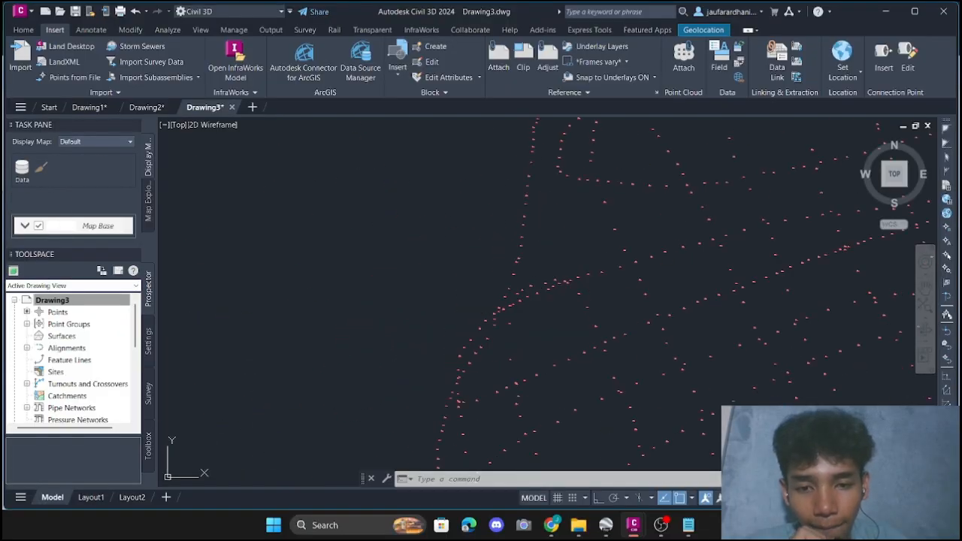
{"action": "middle_click_drag", "start_coordinate": [496, 346], "coordinate": [476, 217]}
{"action": "middle_click_drag", "start_coordinate": [587, 328], "coordinate": [561, 223]}
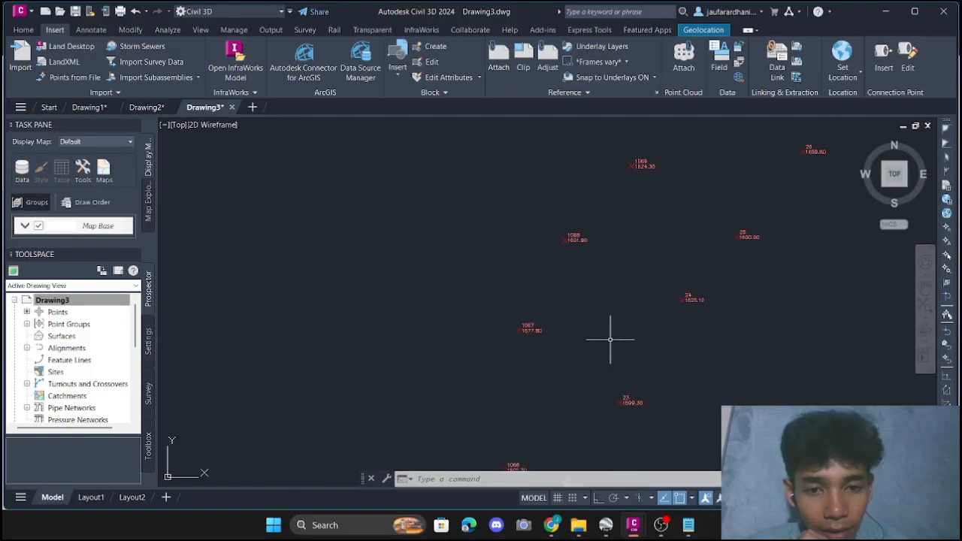
{"action": "middle_click_drag", "start_coordinate": [611, 339], "coordinate": [570, 209]}
{"action": "middle_click_drag", "start_coordinate": [564, 330], "coordinate": [551, 199]}
{"action": "middle_click_drag", "start_coordinate": [555, 285], "coordinate": [539, 166]}
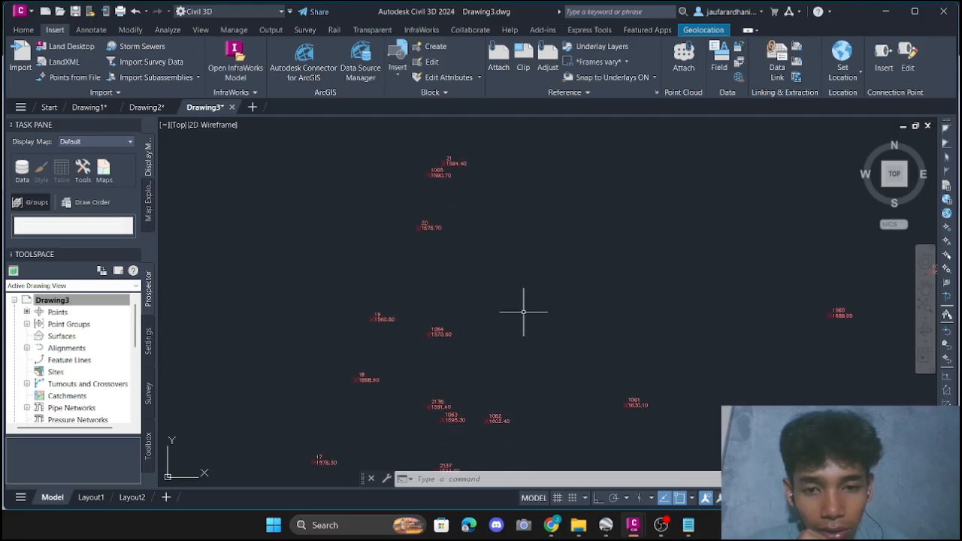
Inspect the number and elevation labels around points 17 and 2137, and return to a view of all points.
{"action": "middle_click_drag", "start_coordinate": [510, 333], "coordinate": [505, 242]}
{"action": "middle_click_drag", "start_coordinate": [414, 352], "coordinate": [474, 249]}
{"action": "scroll", "coordinate": [396, 273], "scroll_direction": "up", "scroll_amount": 2}
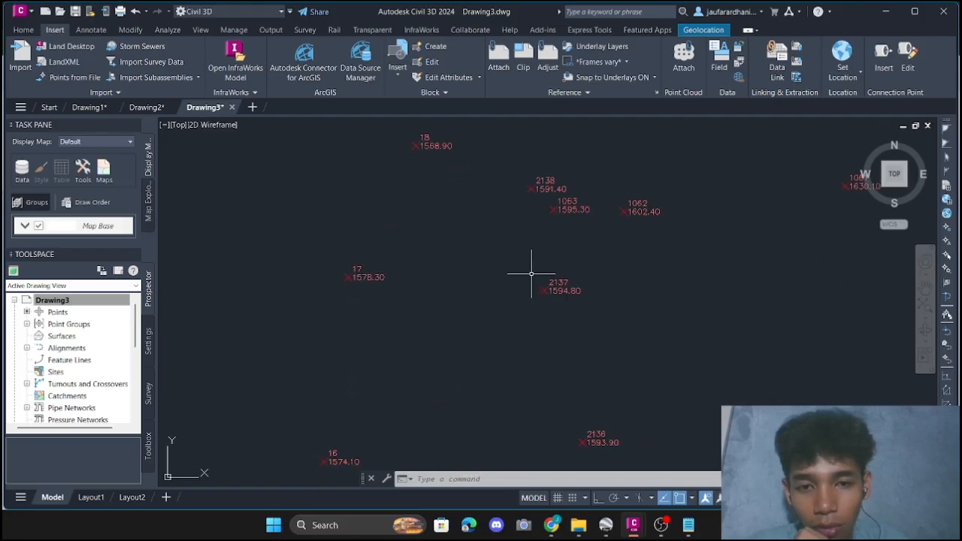
{"action": "scroll", "coordinate": [437, 231], "scroll_direction": "down", "scroll_amount": 2}
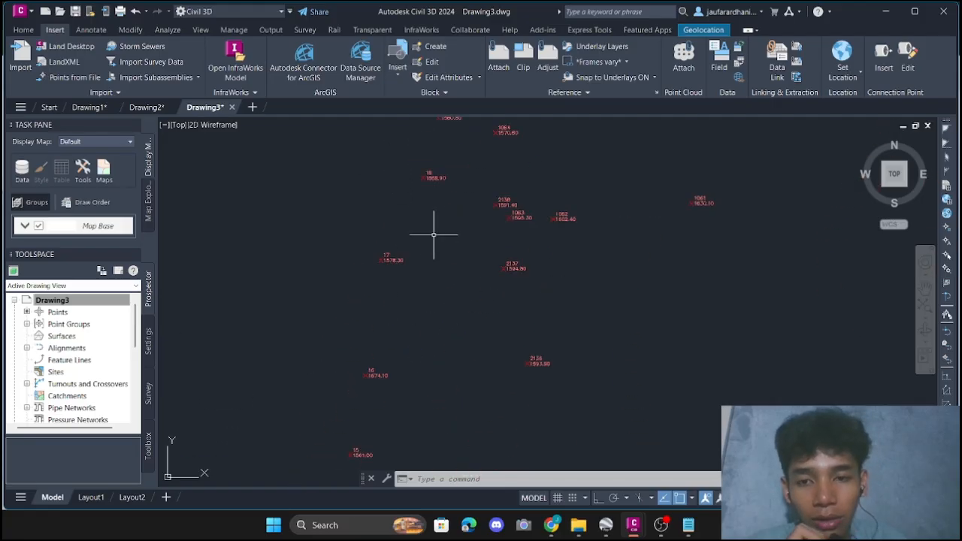
{"action": "scroll", "coordinate": [401, 264], "scroll_direction": "up", "scroll_amount": 4}
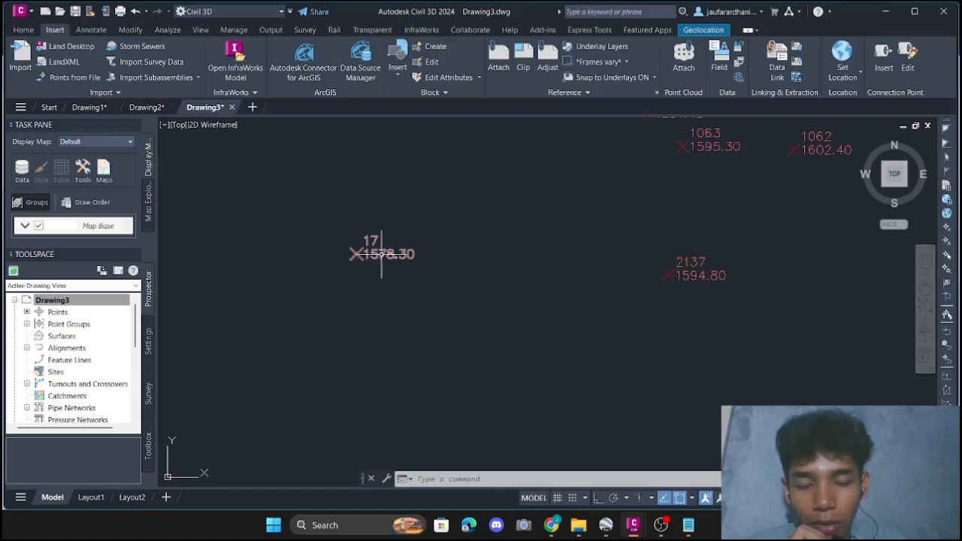
{"action": "scroll", "coordinate": [436, 248], "scroll_direction": "down", "scroll_amount": 12}
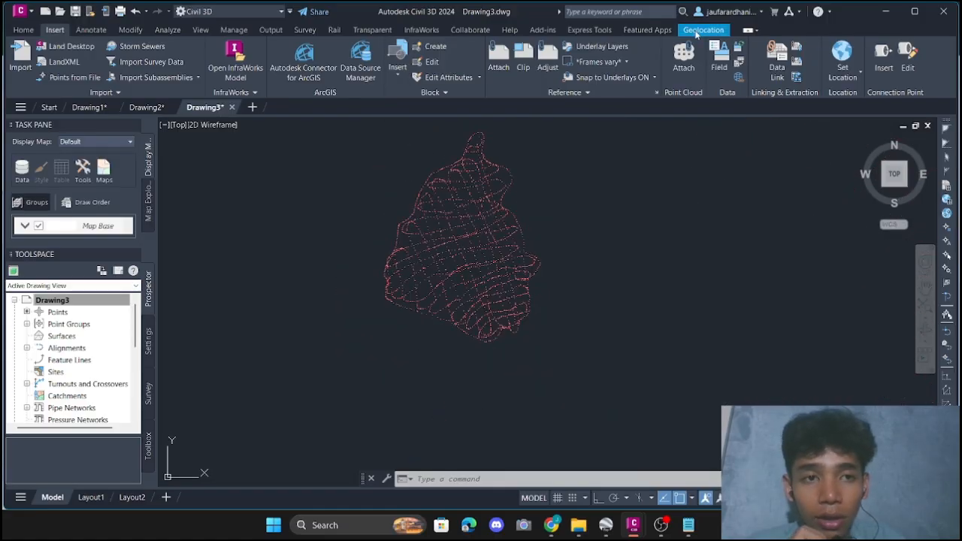
Turn on the aerial online map and compare the imported points with the Merbabu imagery beneath them.
{"action": "left_click", "coordinate": [695, 30]}
{"action": "left_click", "coordinate": [181, 74]}
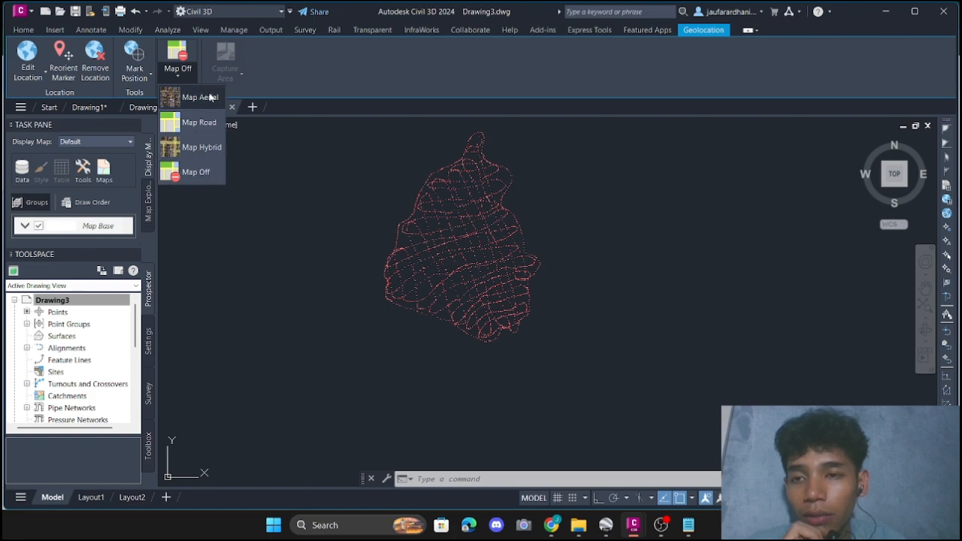
{"action": "left_click", "coordinate": [207, 96]}
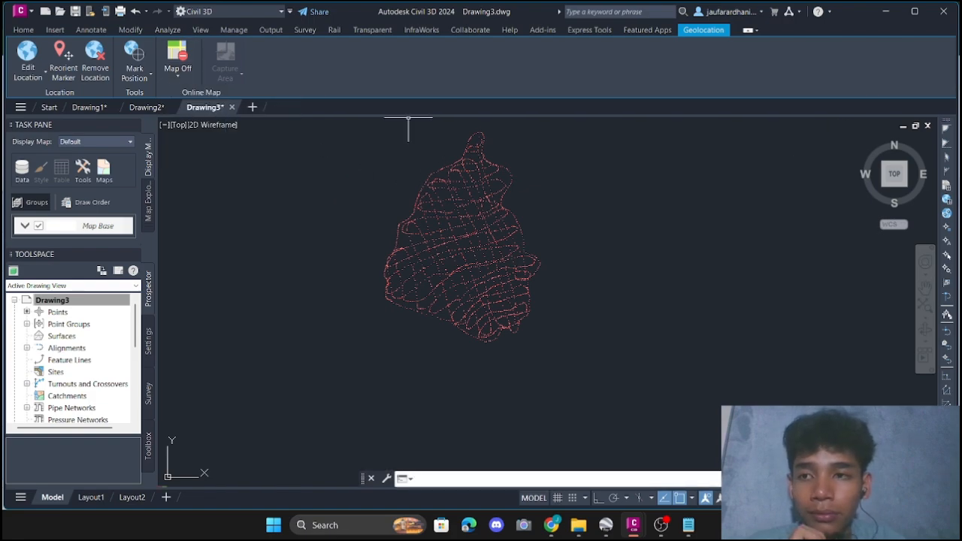
{"action": "scroll", "coordinate": [496, 254], "scroll_direction": "up", "scroll_amount": 5}
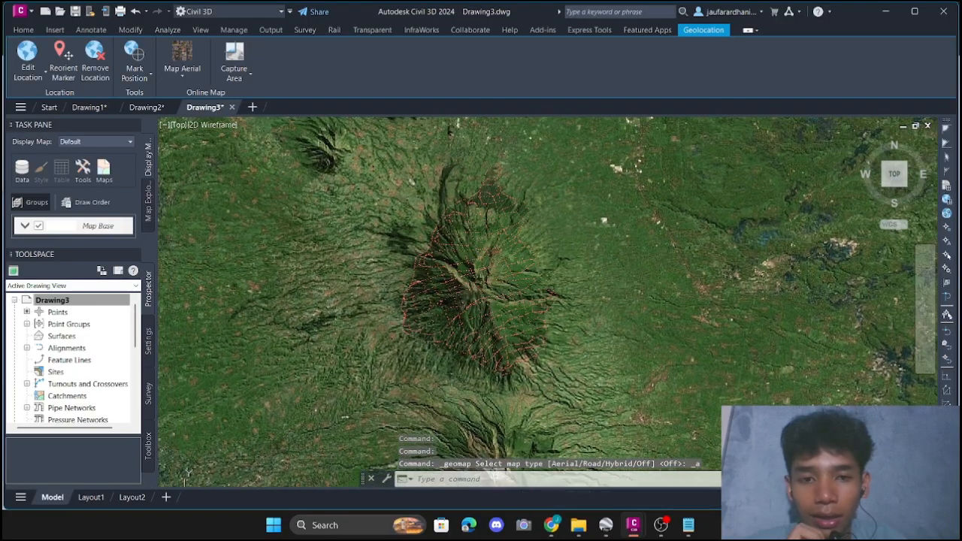
{"action": "scroll", "coordinate": [511, 265], "scroll_direction": "down", "scroll_amount": 4}
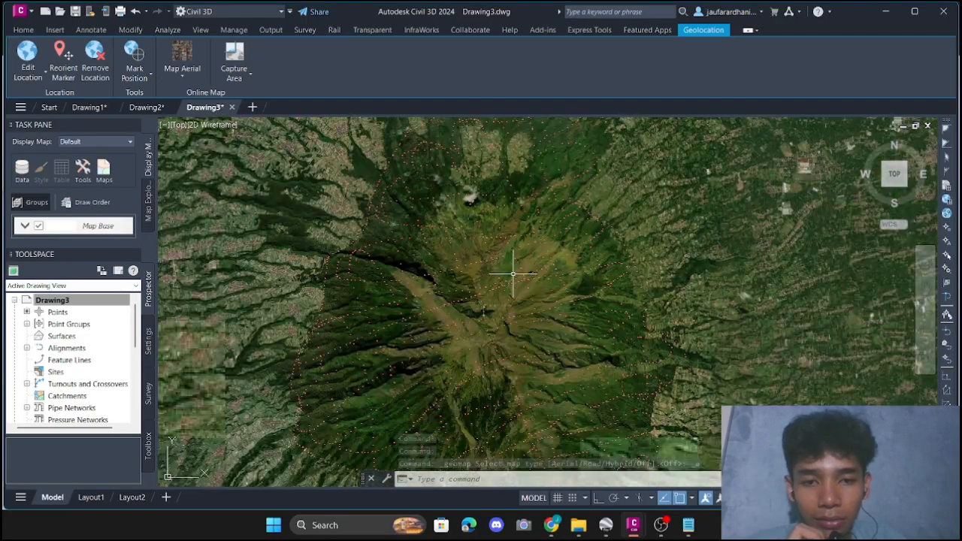
{"action": "scroll", "coordinate": [504, 260], "scroll_direction": "down", "scroll_amount": 2}
{"action": "scroll", "coordinate": [477, 221], "scroll_direction": "down", "scroll_amount": 3}
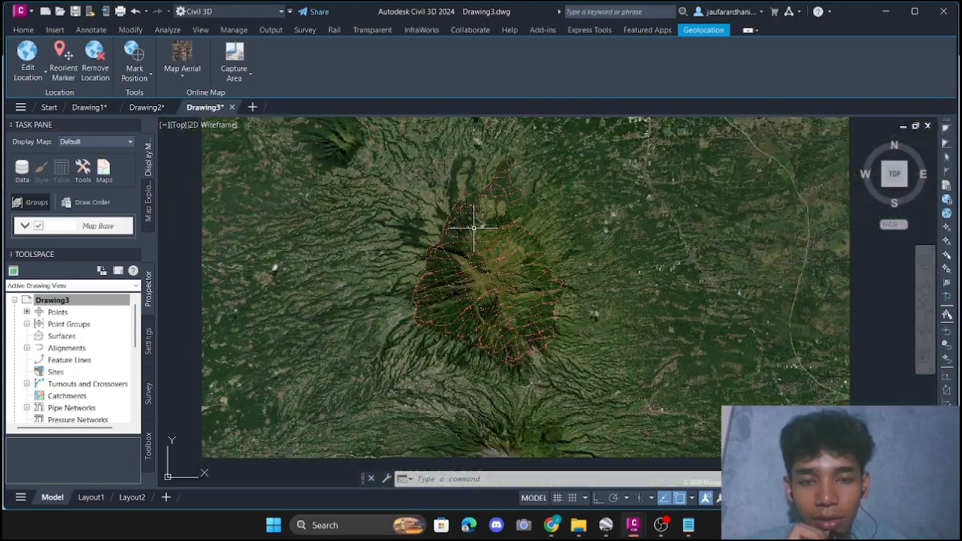
{"action": "left_click", "coordinate": [75, 107]}
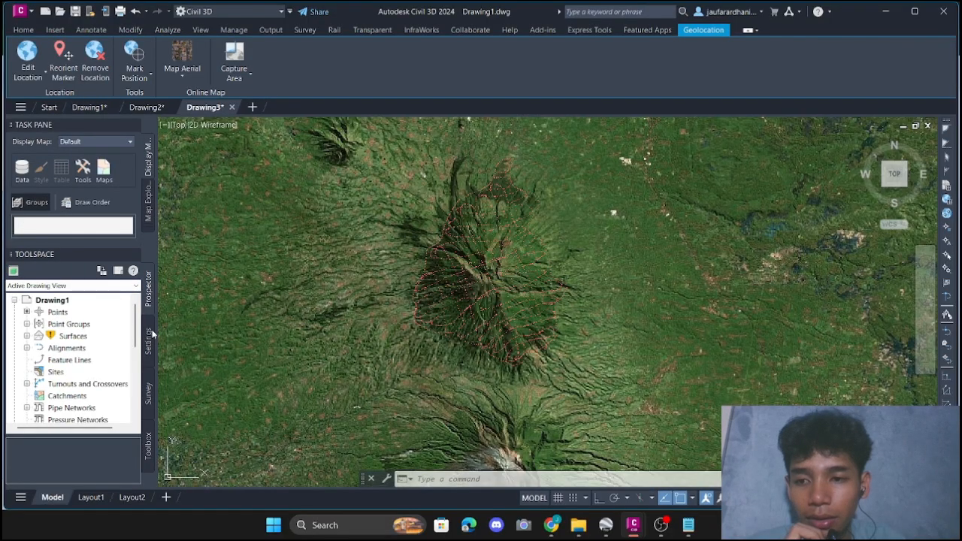
{"action": "left_click", "coordinate": [149, 335]}
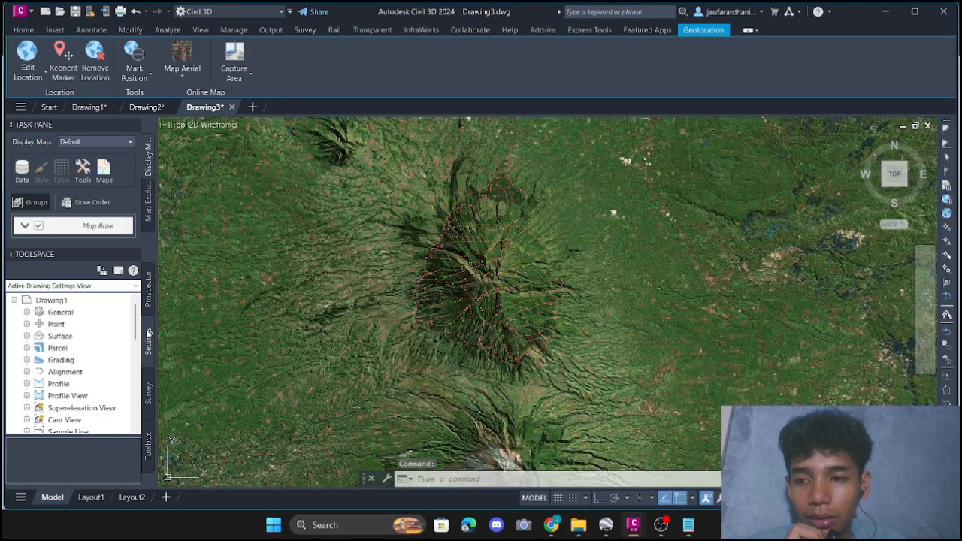
{"action": "left_click", "coordinate": [55, 29]}
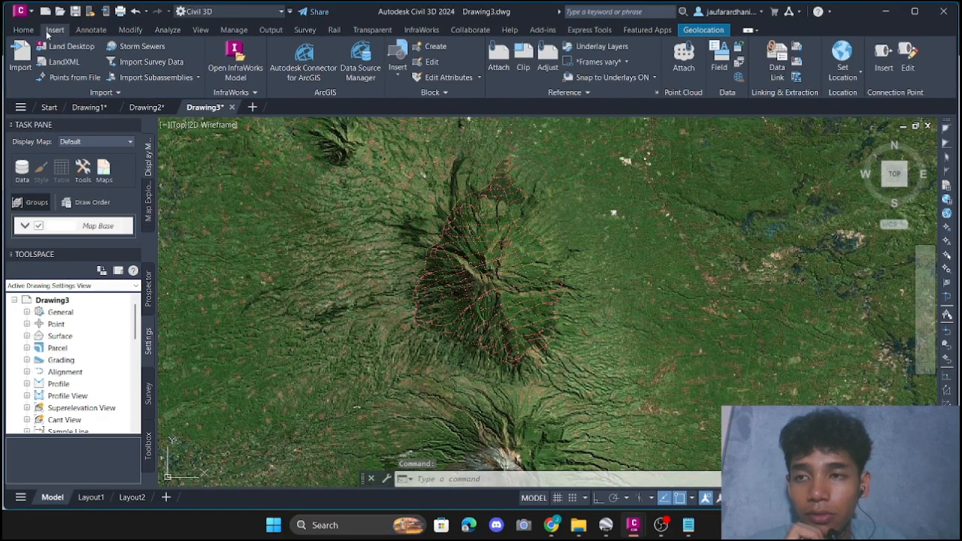
{"action": "left_click", "coordinate": [23, 30]}
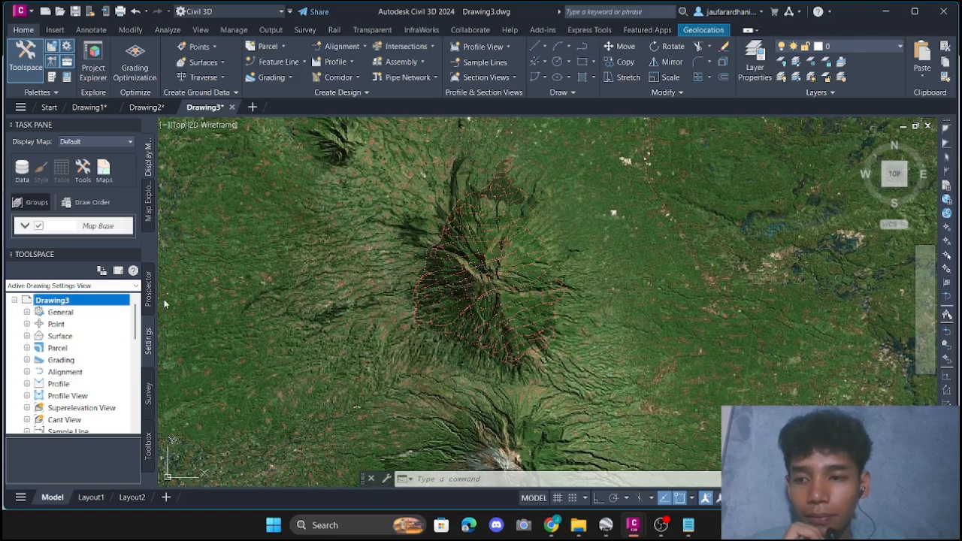
Create a TIN surface named g merbabu, keeping the default contour style.
{"action": "left_click", "coordinate": [148, 287]}
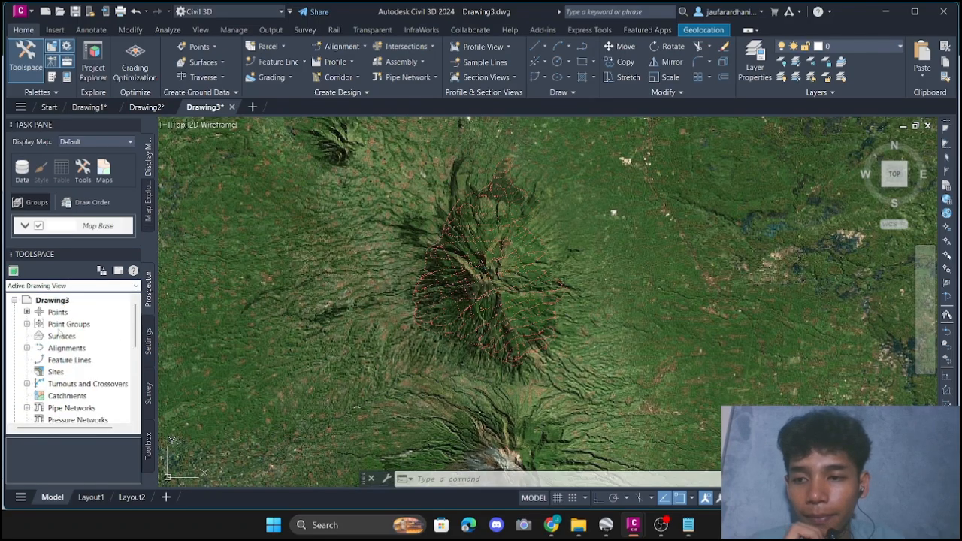
{"action": "left_click", "coordinate": [61, 337]}
{"action": "left_click", "coordinate": [64, 327]}
{"action": "left_click", "coordinate": [70, 338]}
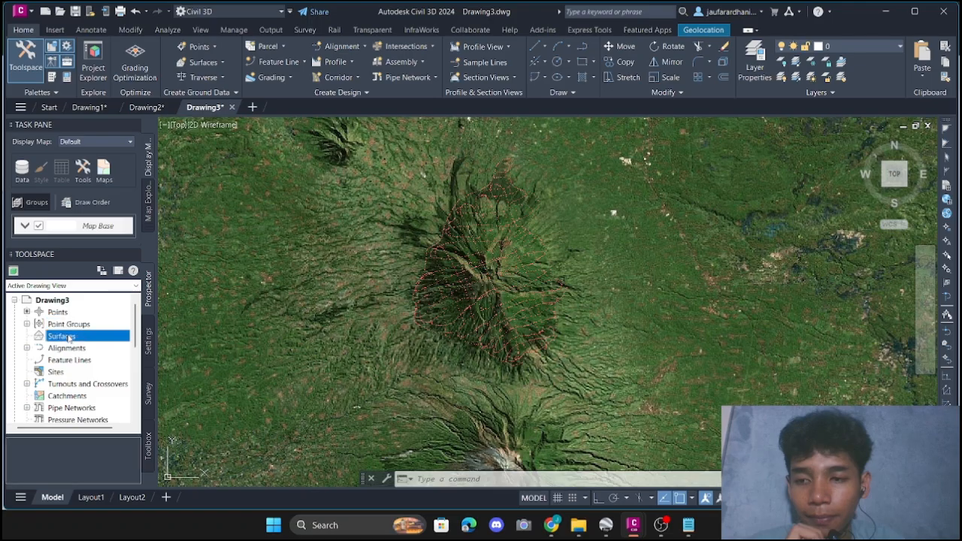
{"action": "right_click", "coordinate": [69, 338]}
{"action": "left_click", "coordinate": [94, 343]}
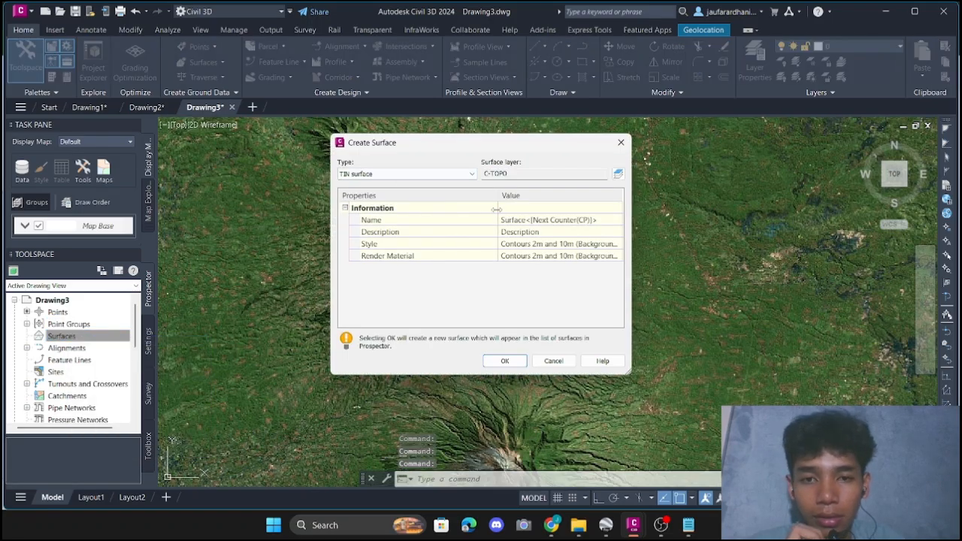
{"action": "left_click", "coordinate": [527, 220]}
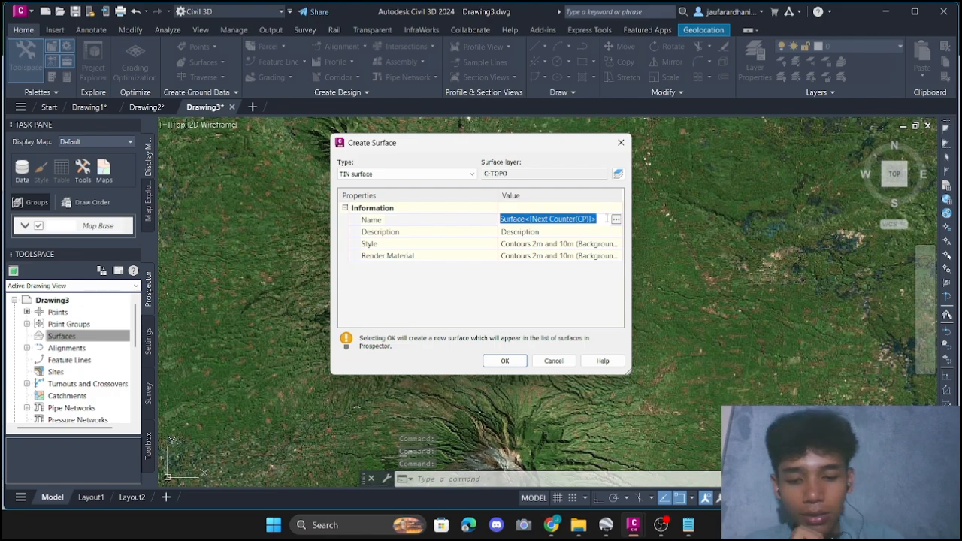
{"action": "type", "text": "g merbabu"}
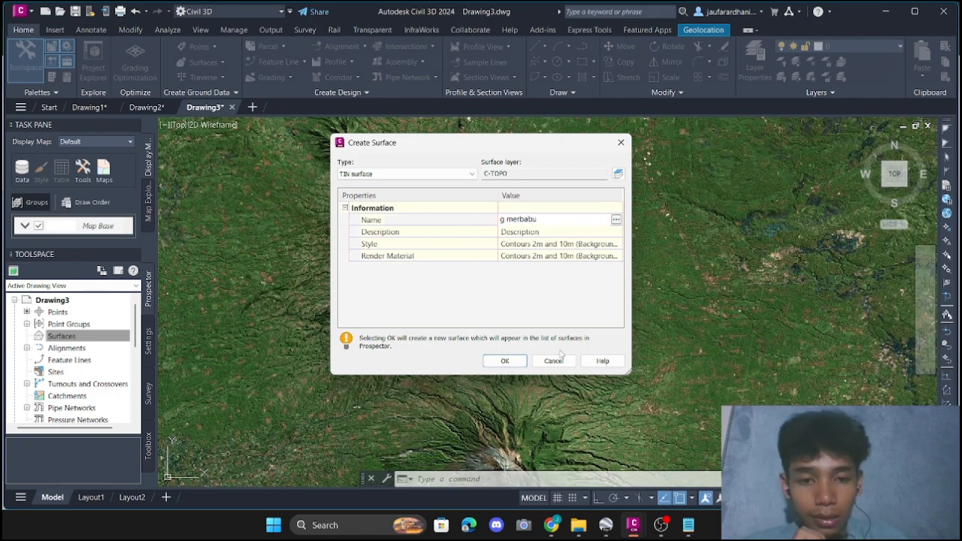
{"action": "left_click", "coordinate": [506, 361]}
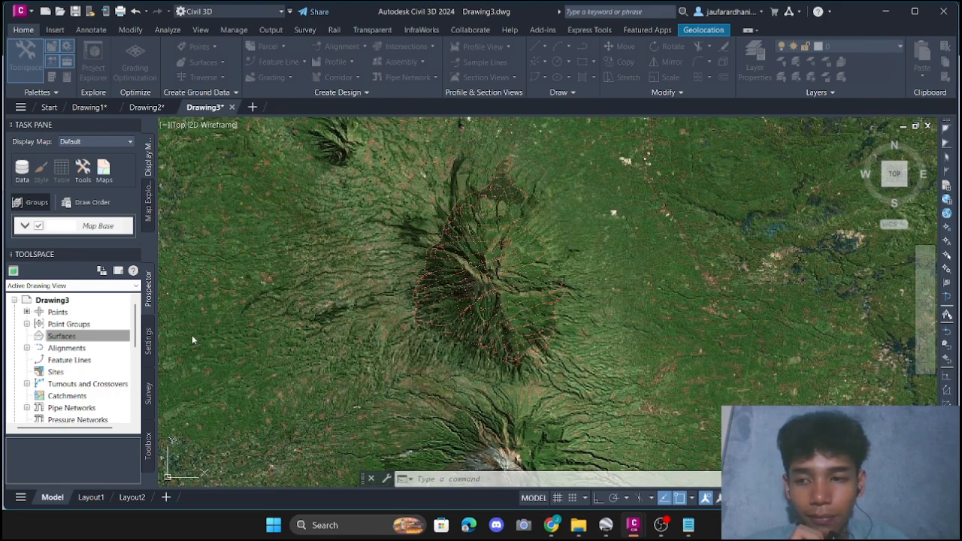
Open the surface style of the g merbabu surface for editing.
{"action": "left_click", "coordinate": [27, 336]}
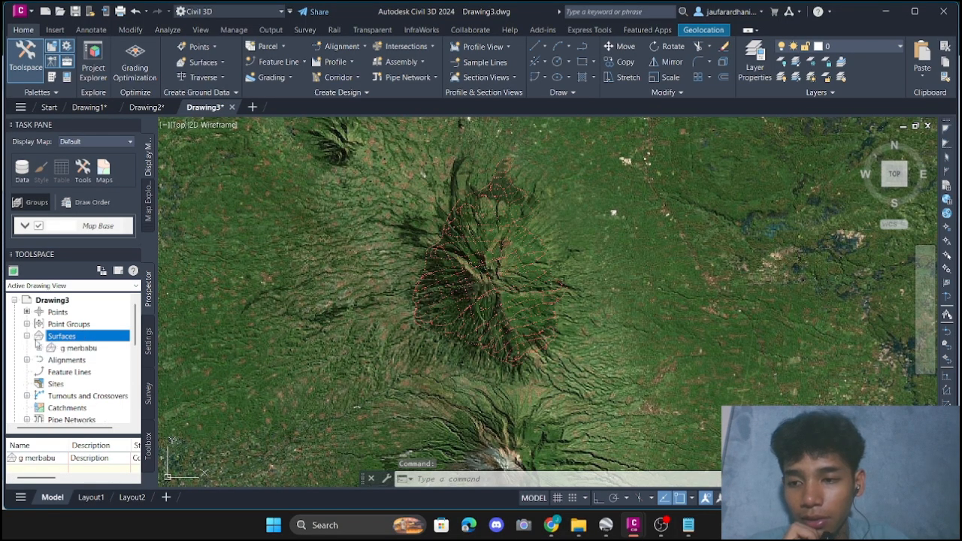
{"action": "right_click", "coordinate": [72, 350]}
{"action": "key", "text": "Escape"}
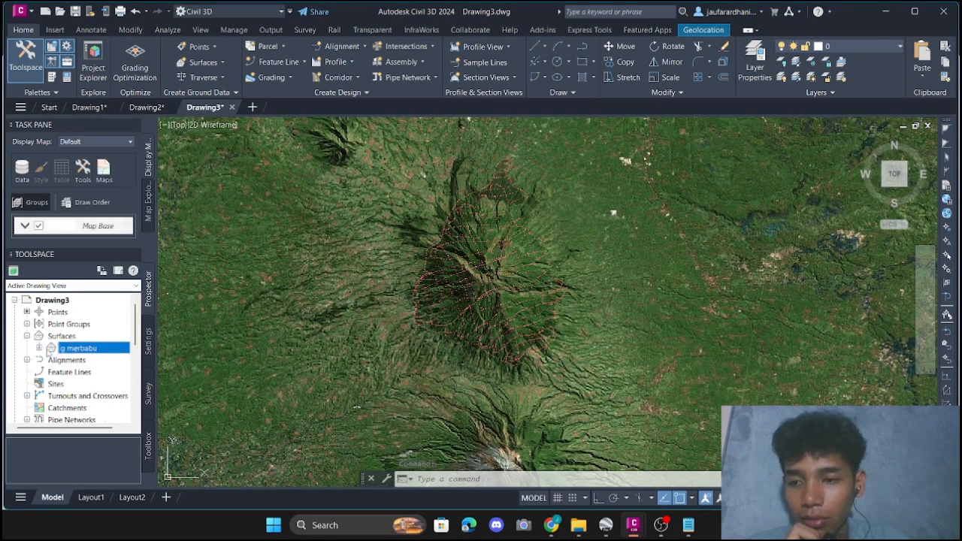
{"action": "left_click", "coordinate": [39, 348]}
{"action": "right_click", "coordinate": [81, 352]}
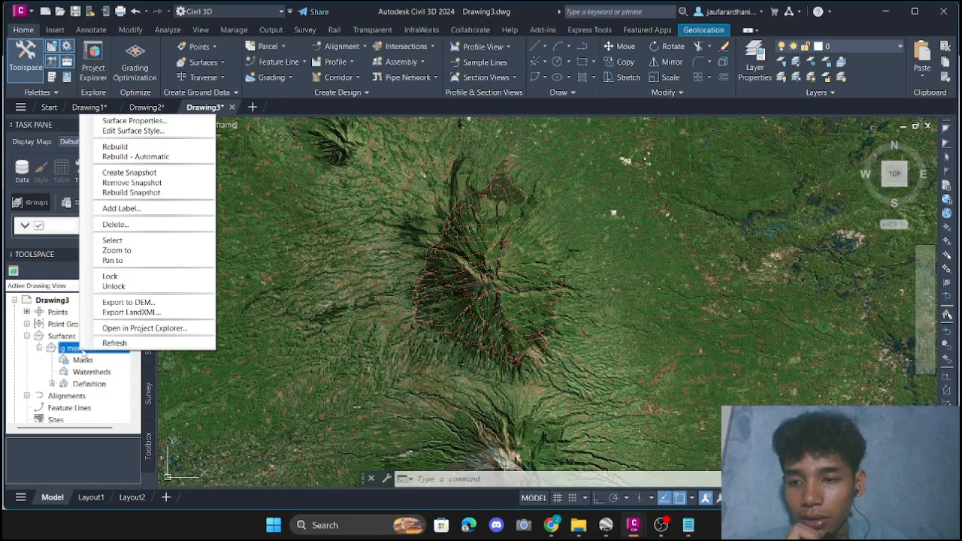
{"action": "left_click", "coordinate": [154, 132]}
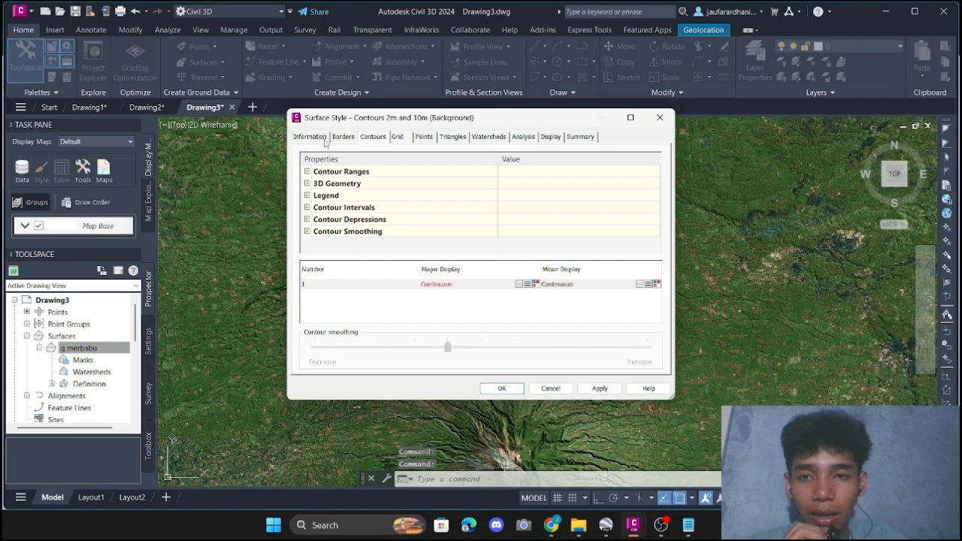
Set the minor contour interval of the surface style to 5 m.
{"action": "left_click", "coordinate": [311, 137]}
{"action": "left_click", "coordinate": [344, 139]}
{"action": "left_click", "coordinate": [373, 137]}
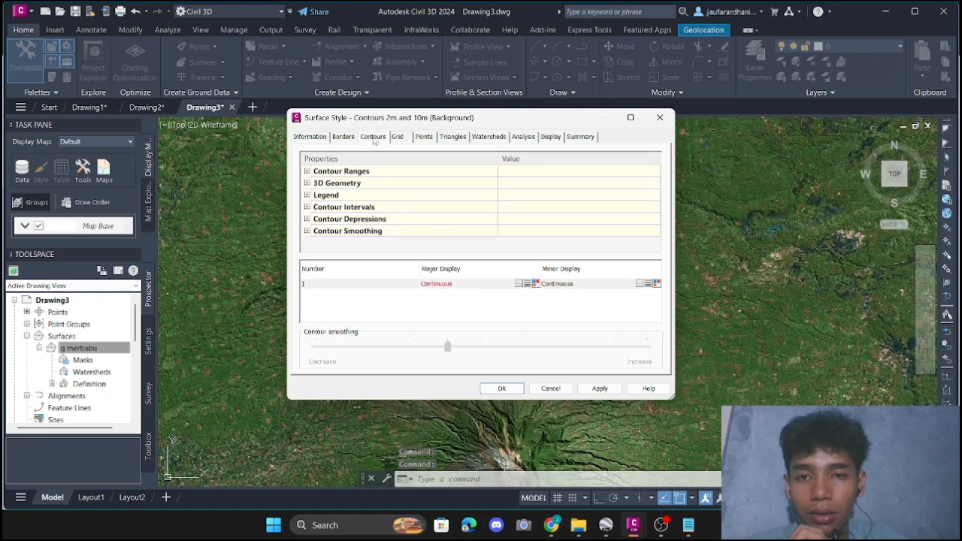
{"action": "left_click", "coordinate": [307, 182]}
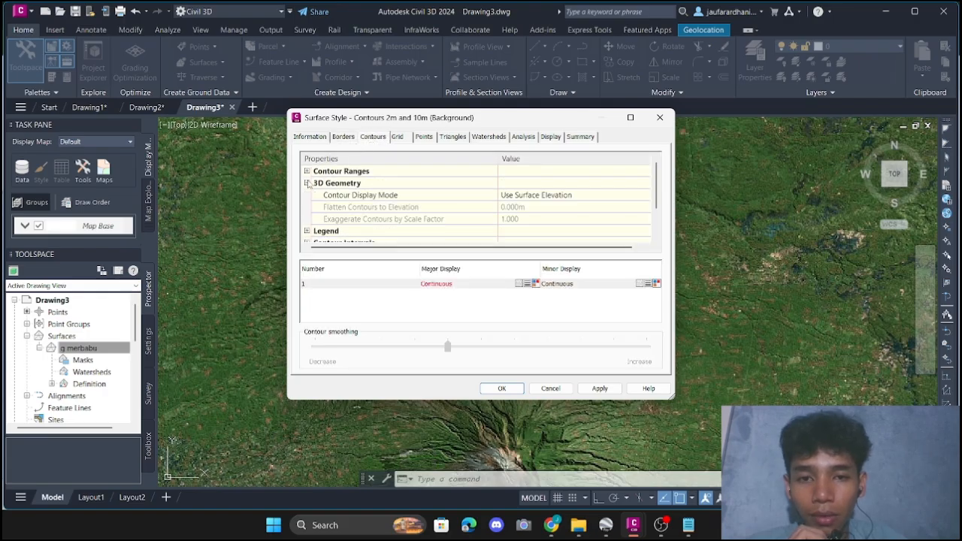
{"action": "left_click", "coordinate": [307, 182]}
{"action": "left_click", "coordinate": [307, 207]}
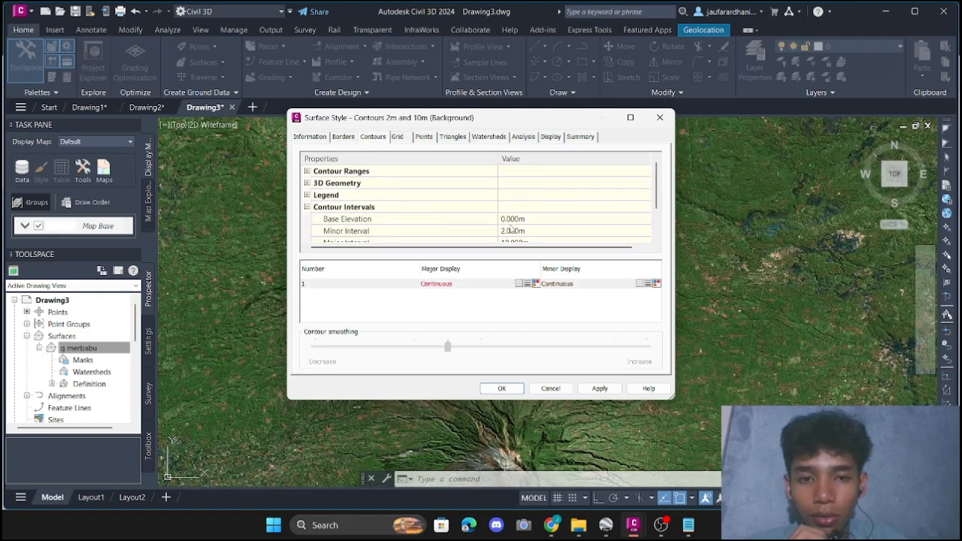
{"action": "scroll", "coordinate": [512, 228], "scroll_direction": "down", "scroll_amount": 2}
{"action": "left_click", "coordinate": [513, 195]}
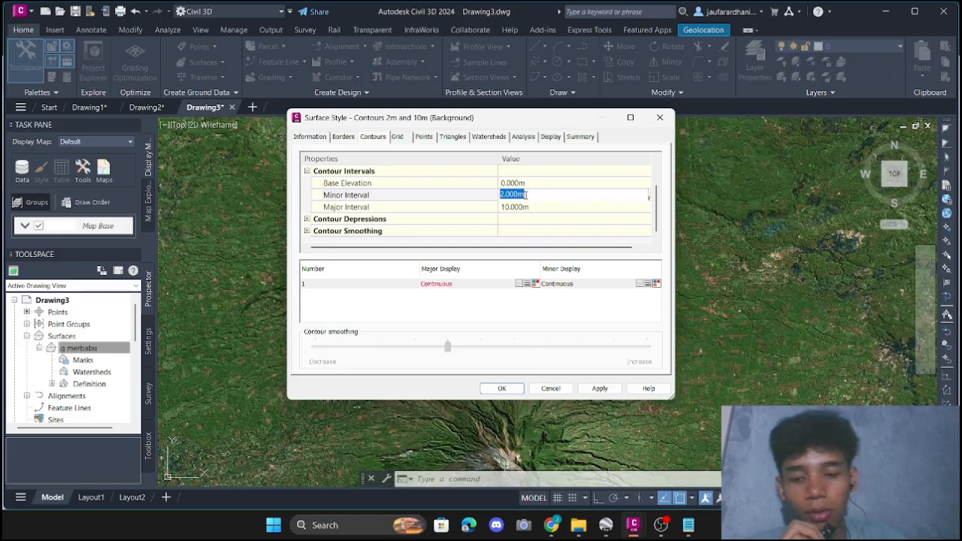
{"action": "type", "text": "5"}
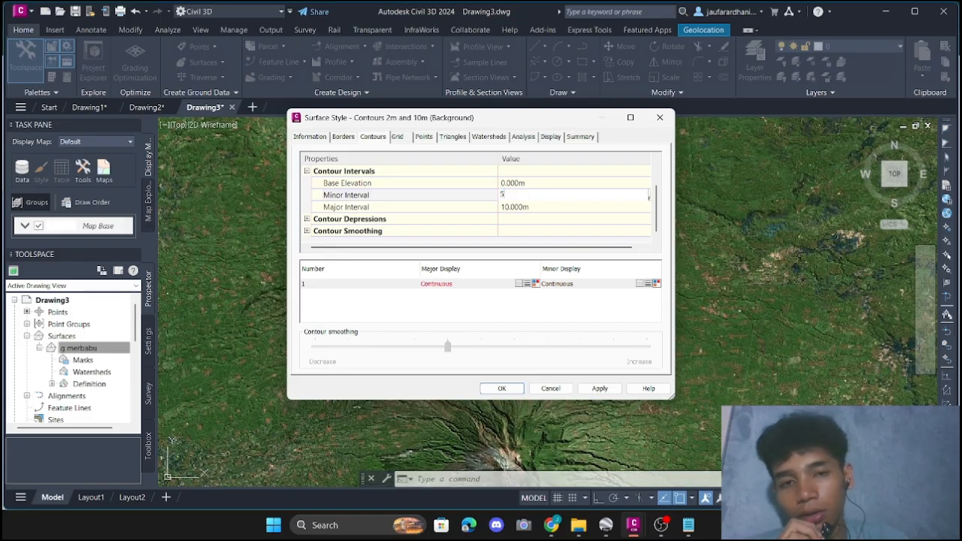
{"action": "left_click", "coordinate": [548, 207]}
Try the True setting for displaying depression contours and set it back to False.
{"action": "left_click", "coordinate": [307, 219]}
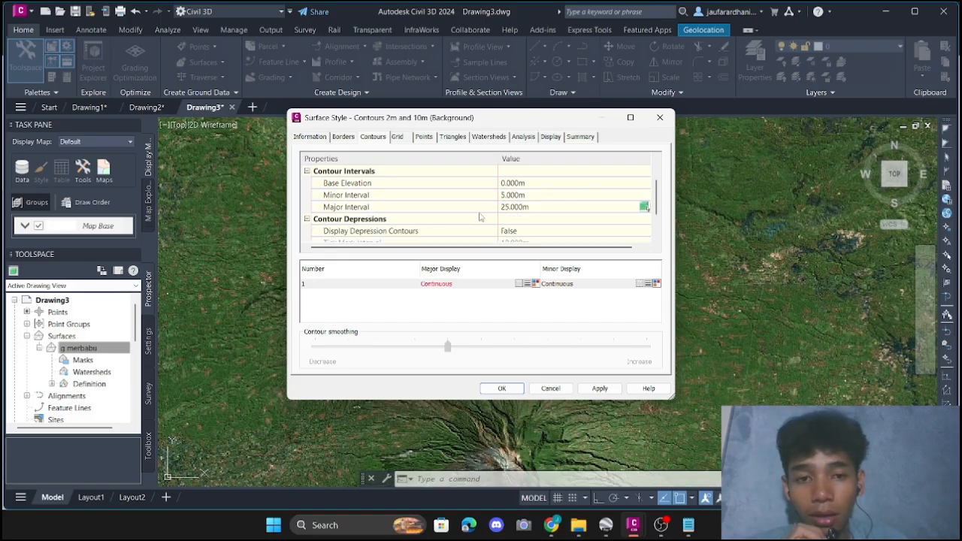
{"action": "scroll", "coordinate": [481, 218], "scroll_direction": "down", "scroll_amount": 1}
{"action": "left_click", "coordinate": [523, 197]}
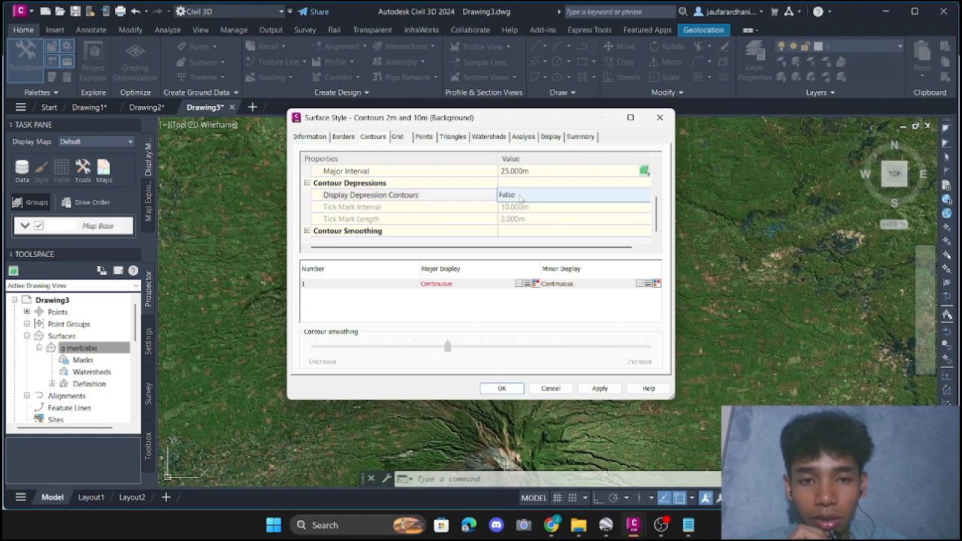
{"action": "left_click", "coordinate": [523, 197]}
{"action": "left_click", "coordinate": [521, 218]}
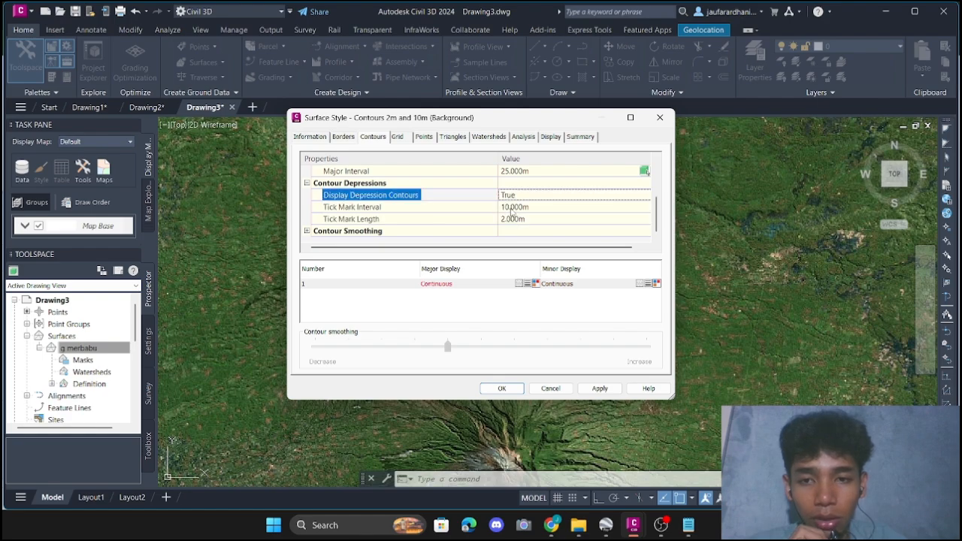
{"action": "left_click", "coordinate": [510, 196]}
{"action": "left_click", "coordinate": [510, 196]}
{"action": "left_click", "coordinate": [512, 208]}
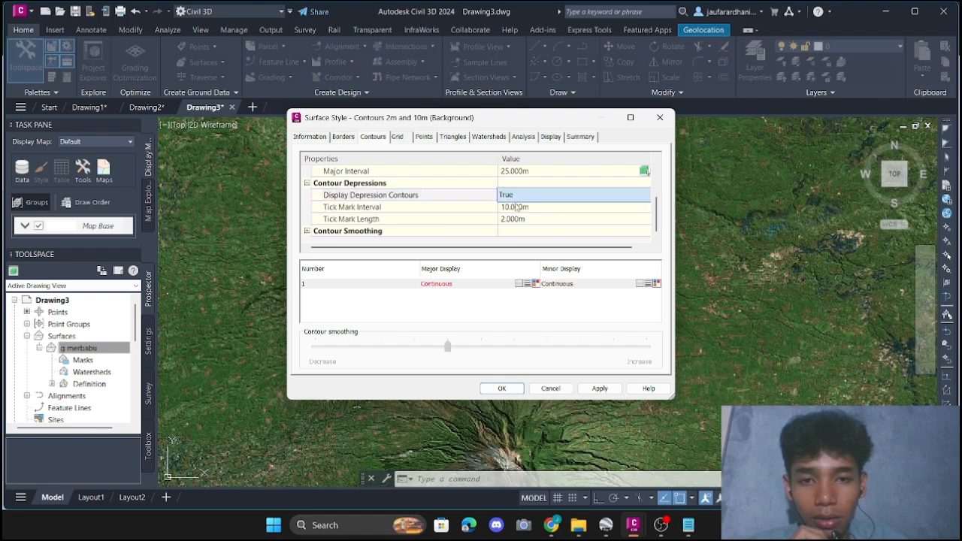
{"action": "left_click", "coordinate": [463, 216]}
Turn on contour smoothing in the surface style with the Add vertices type and maximum smoothing, and apply the style.
{"action": "left_click", "coordinate": [306, 231]}
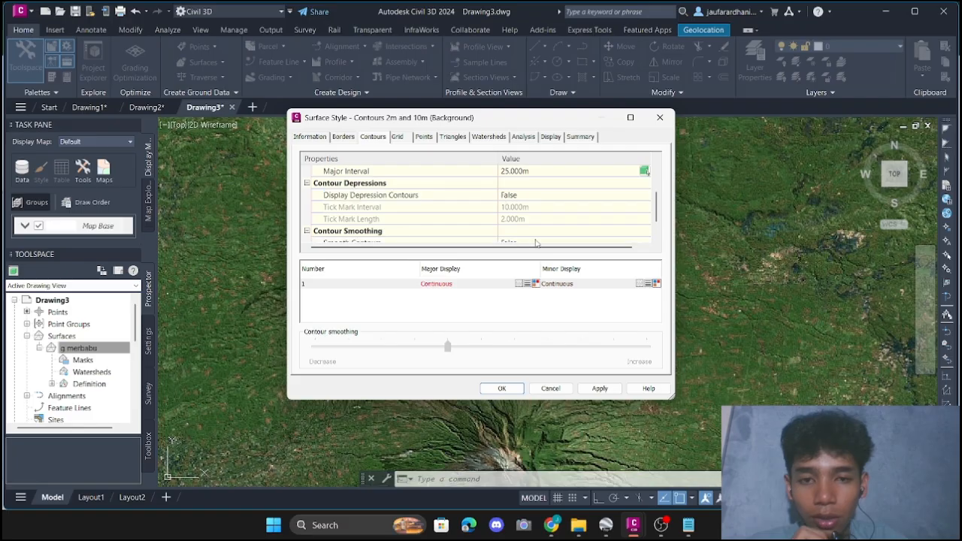
{"action": "scroll", "coordinate": [538, 240], "scroll_direction": "down", "scroll_amount": 1}
{"action": "left_click", "coordinate": [531, 219]}
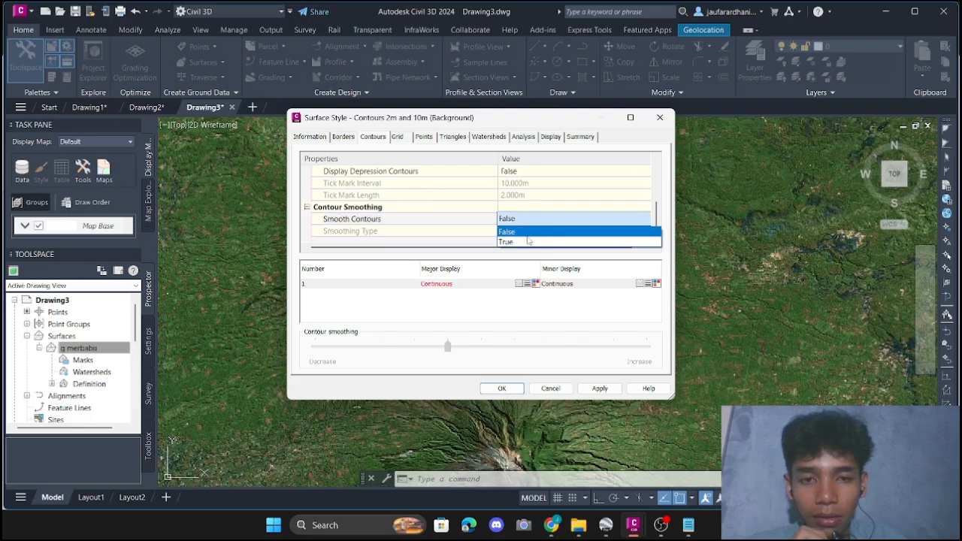
{"action": "left_click", "coordinate": [527, 229]}
{"action": "left_click", "coordinate": [523, 218]}
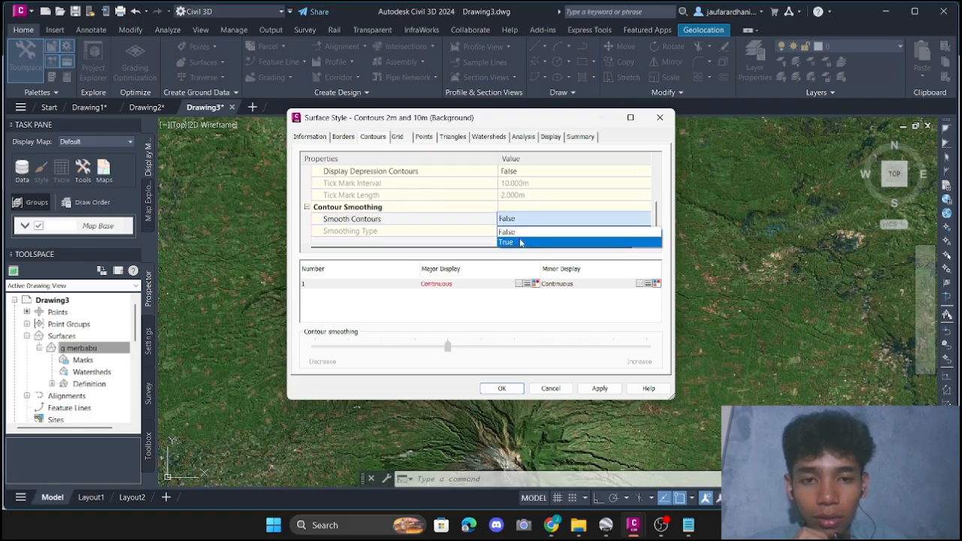
{"action": "left_click", "coordinate": [518, 239]}
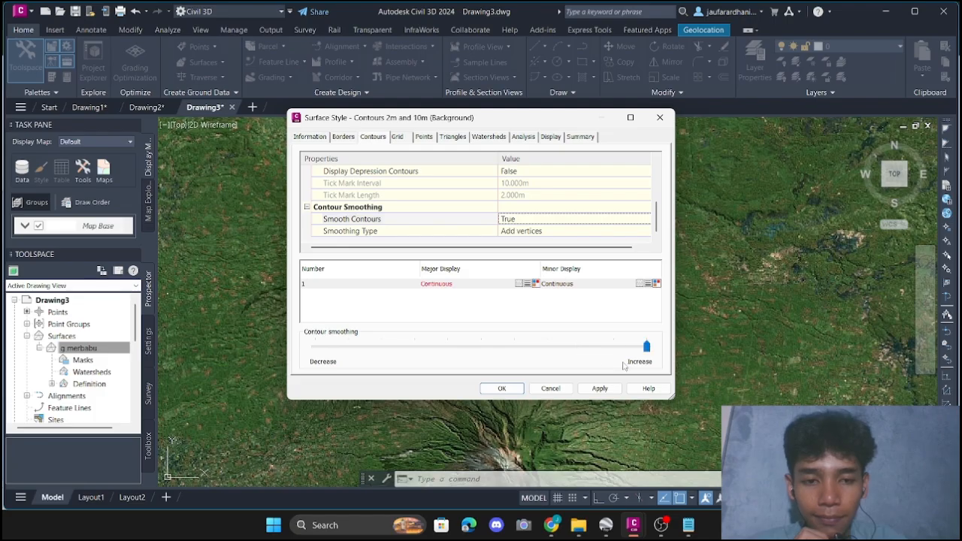
{"action": "left_click", "coordinate": [495, 390]}
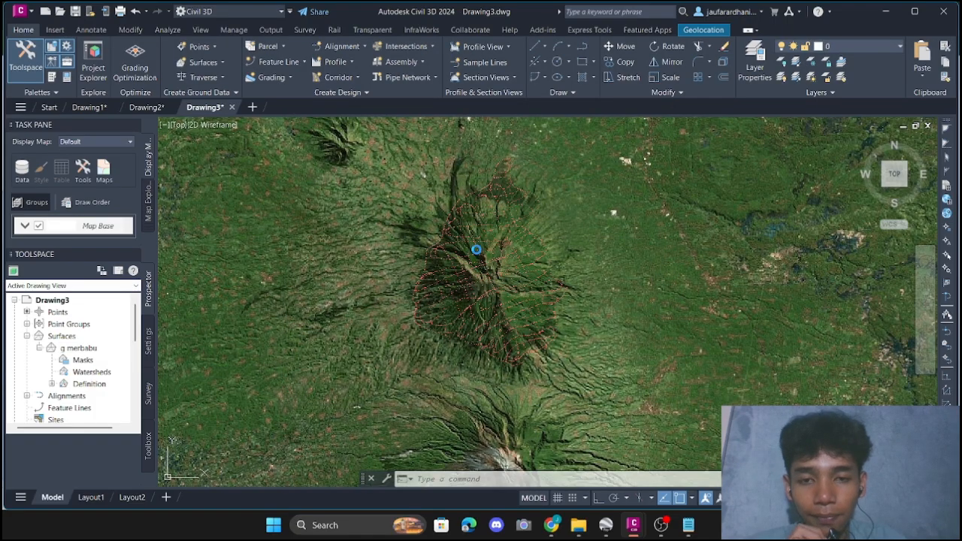
Add the gn merbabu point group to the definition of the g merbabu surface.
{"action": "left_click", "coordinate": [51, 383]}
{"action": "scroll", "coordinate": [94, 369], "scroll_direction": "down", "scroll_amount": 2}
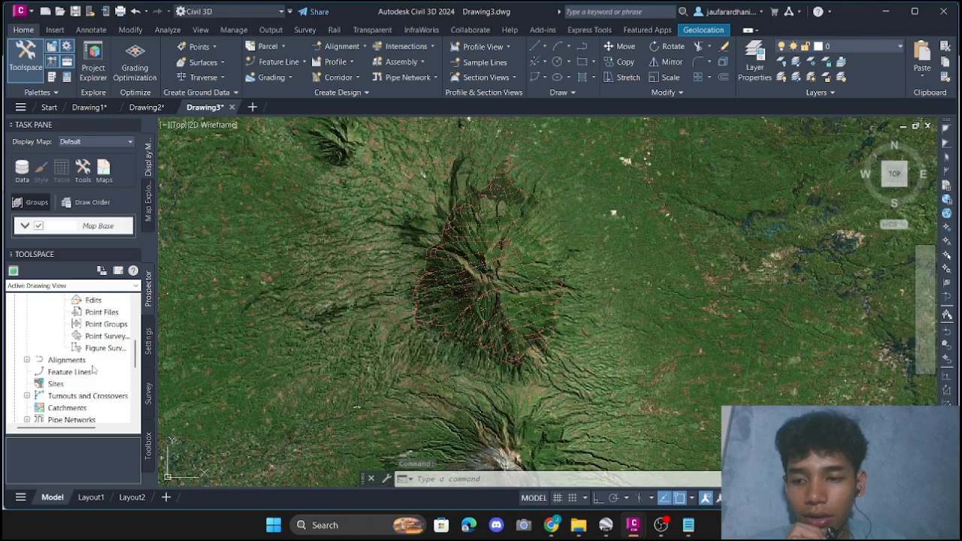
{"action": "right_click", "coordinate": [115, 325]}
{"action": "left_click", "coordinate": [129, 333]}
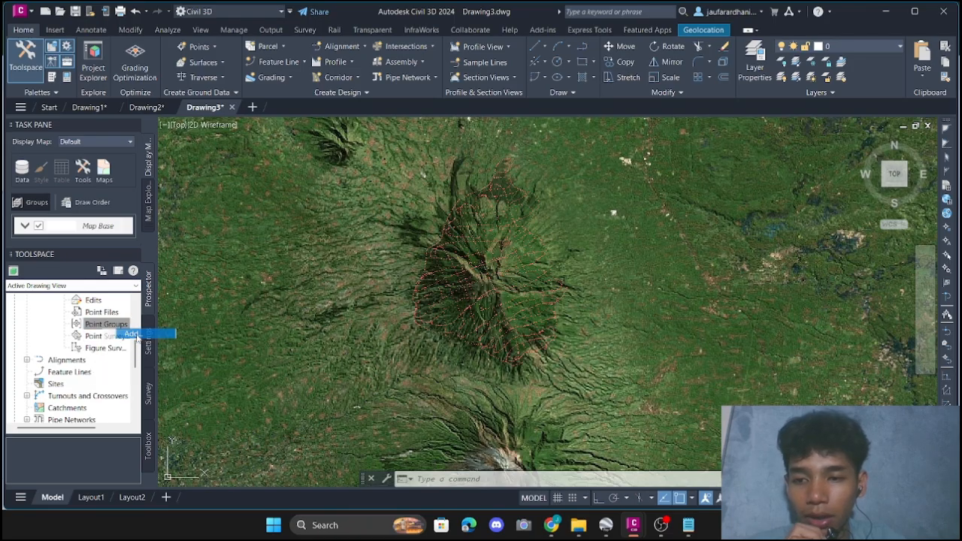
{"action": "left_click", "coordinate": [406, 237]}
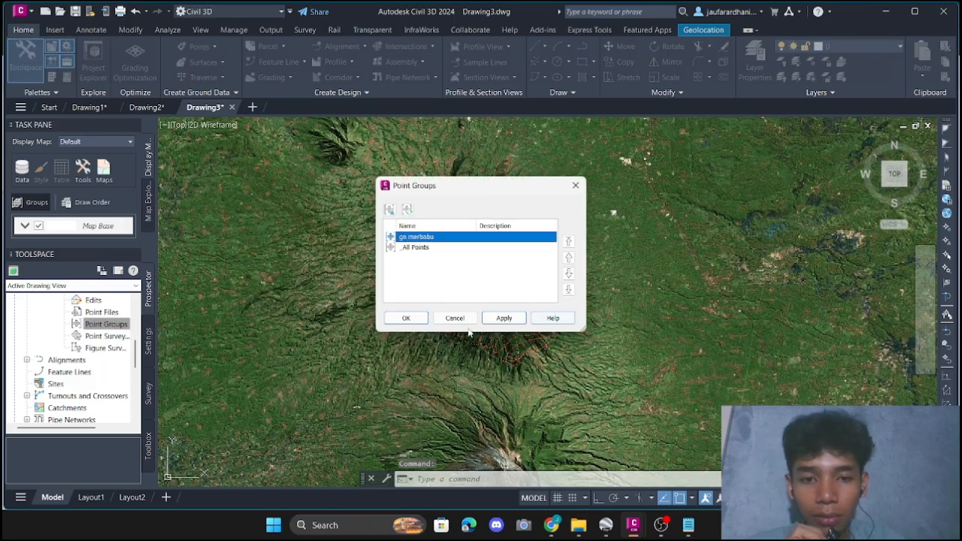
{"action": "left_click", "coordinate": [406, 319]}
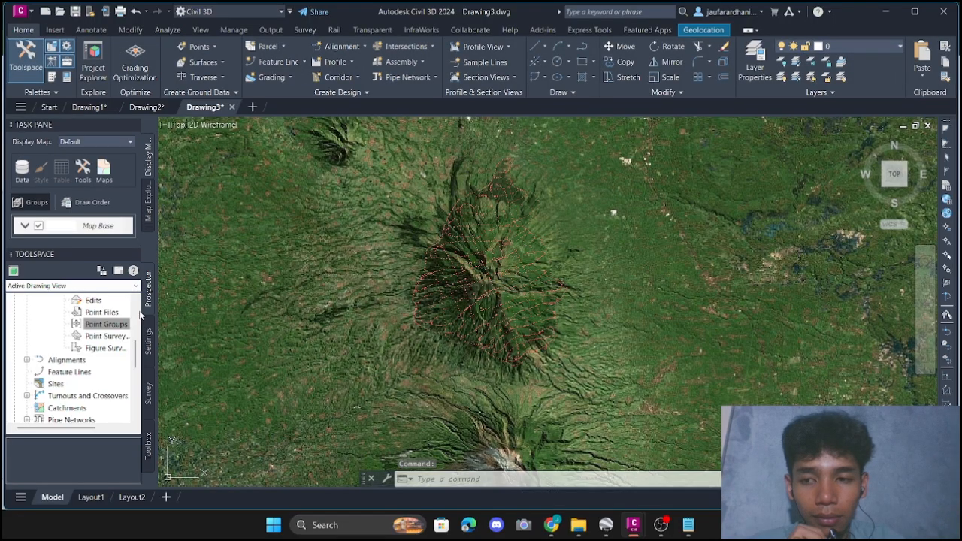
Examine the density and shape of the generated contours across the surface, both close up and as a whole.
{"action": "scroll", "coordinate": [482, 262], "scroll_direction": "up", "scroll_amount": 5}
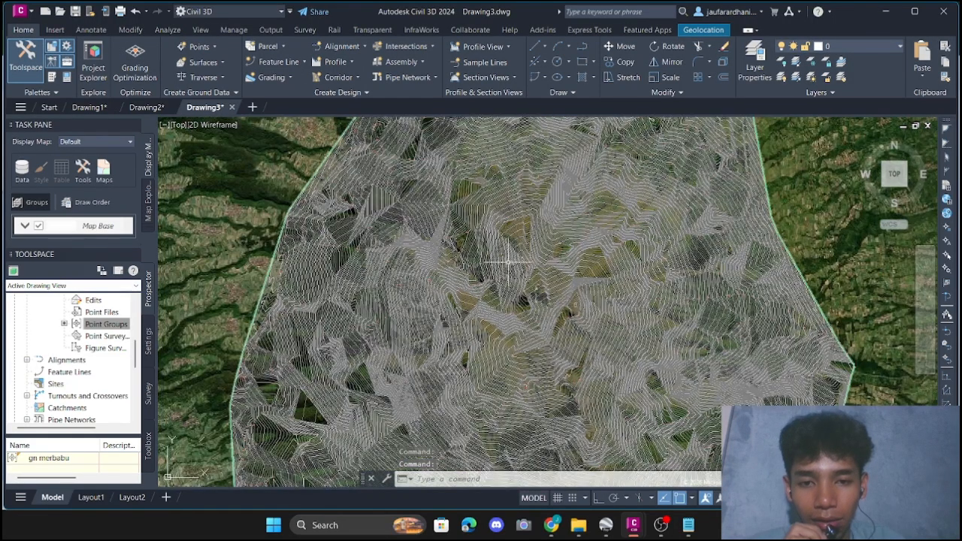
{"action": "scroll", "coordinate": [528, 268], "scroll_direction": "down", "scroll_amount": 5}
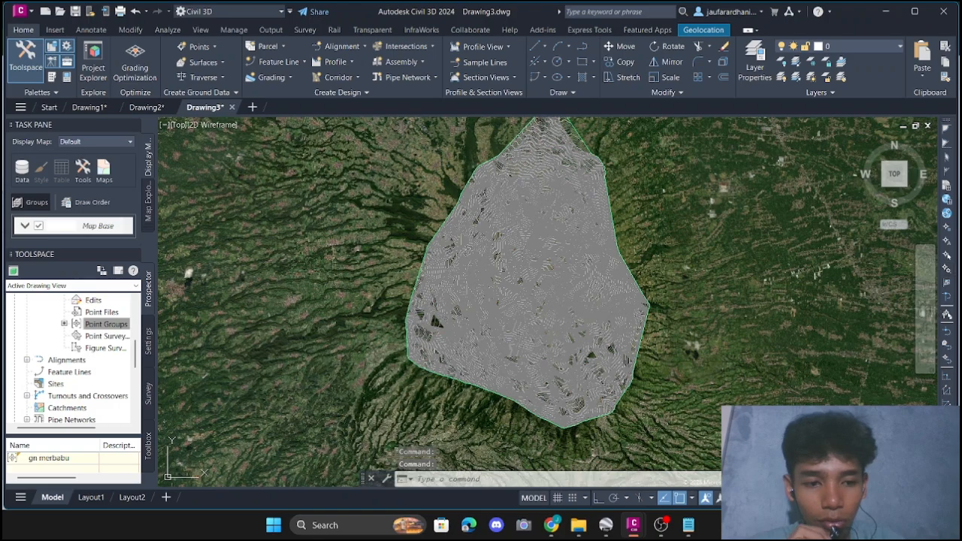
{"action": "middle_click_drag", "start_coordinate": [707, 306], "coordinate": [700, 328]}
{"action": "scroll", "coordinate": [559, 286], "scroll_direction": "up", "scroll_amount": 6}
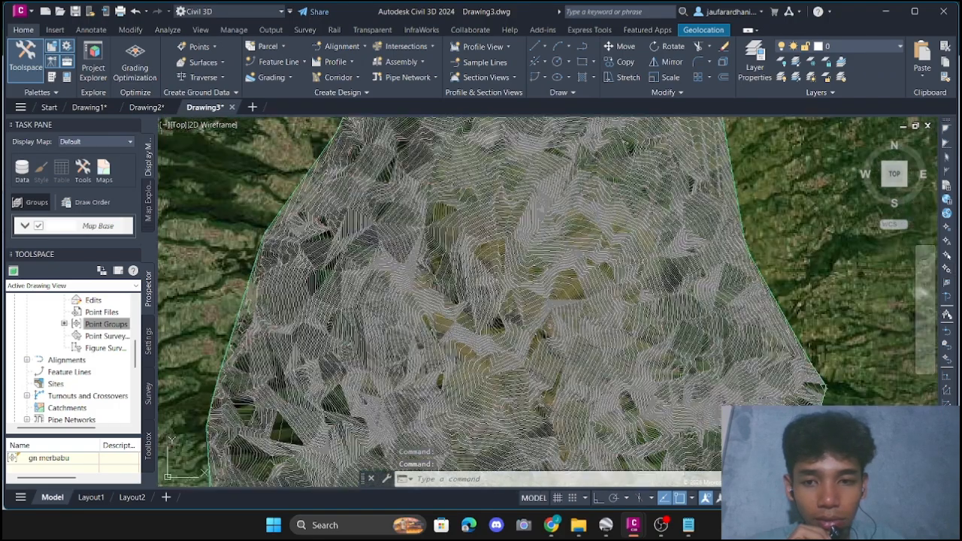
{"action": "scroll", "coordinate": [515, 287], "scroll_direction": "down", "scroll_amount": 3}
{"action": "scroll", "coordinate": [515, 287], "scroll_direction": "up", "scroll_amount": 8}
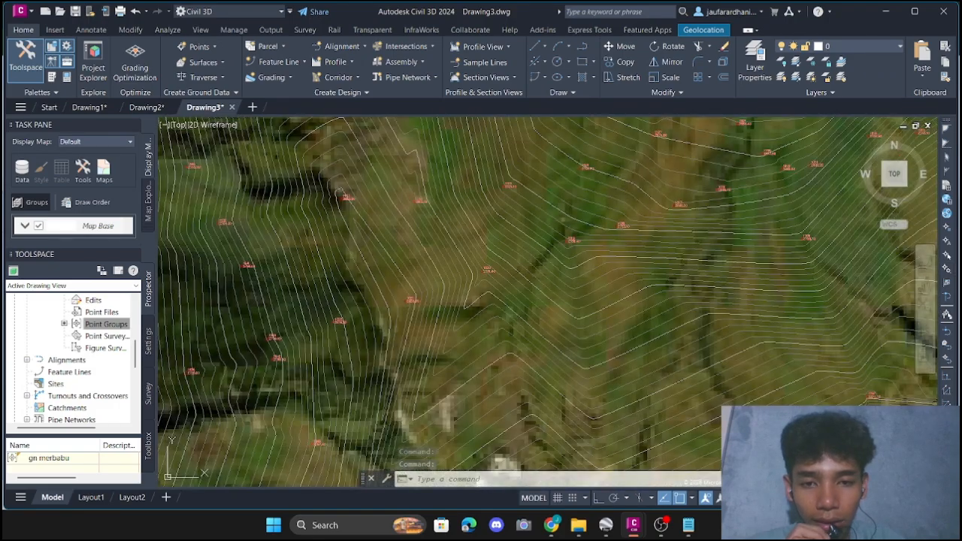
{"action": "scroll", "coordinate": [506, 287], "scroll_direction": "down", "scroll_amount": 5}
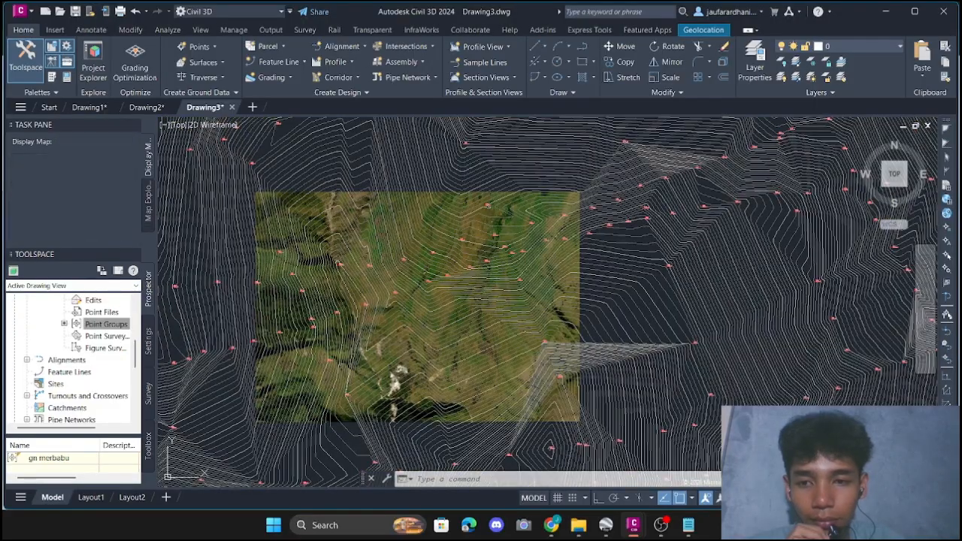
{"action": "scroll", "coordinate": [354, 303], "scroll_direction": "down", "scroll_amount": 2}
{"action": "middle_click_drag", "start_coordinate": [354, 303], "coordinate": [572, 309]}
{"action": "scroll", "coordinate": [585, 308], "scroll_direction": "down", "scroll_amount": 2}
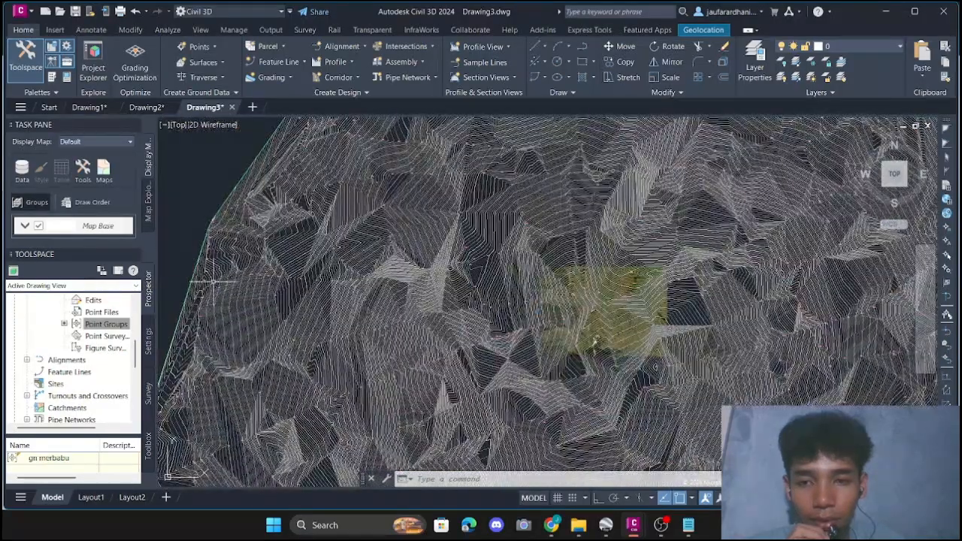
Set the base elevation of the g merbabu surface's contour style to 0.05 m and apply it.
{"action": "left_click", "coordinate": [226, 283]}
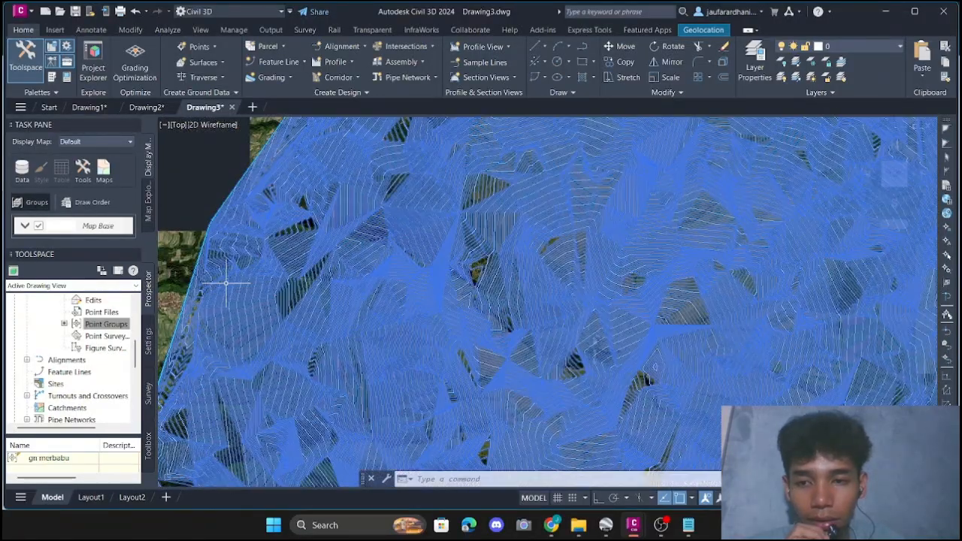
{"action": "right_click", "coordinate": [300, 289]}
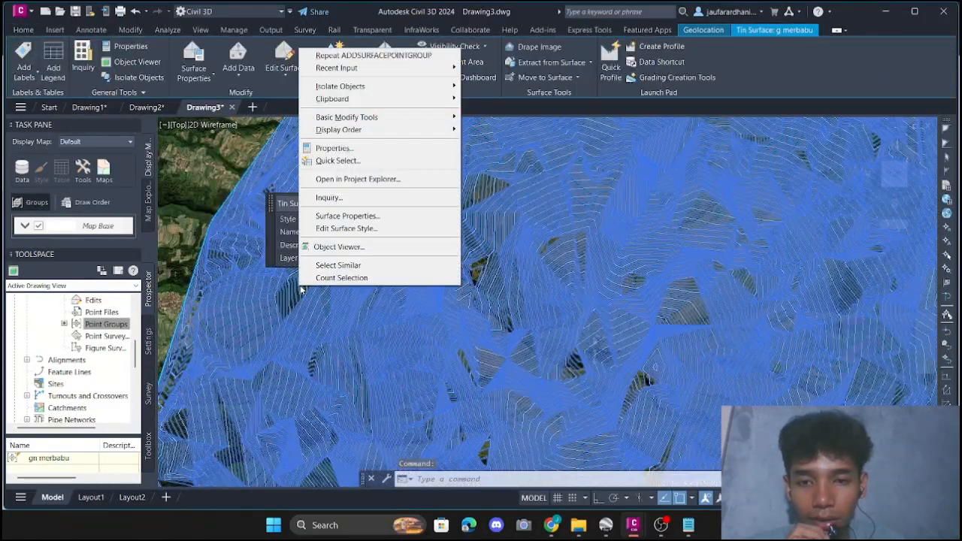
{"action": "left_click", "coordinate": [358, 229]}
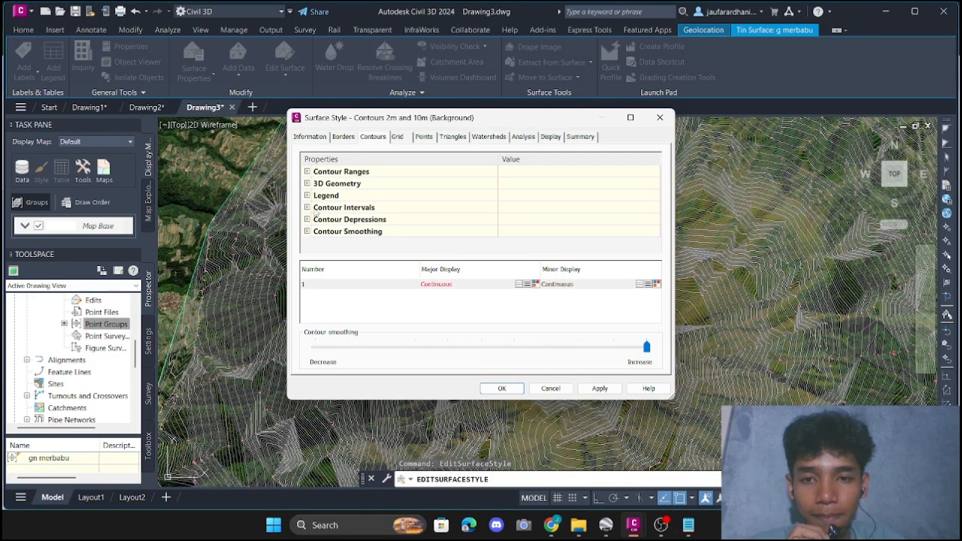
{"action": "left_click", "coordinate": [306, 208]}
{"action": "left_click", "coordinate": [516, 218]}
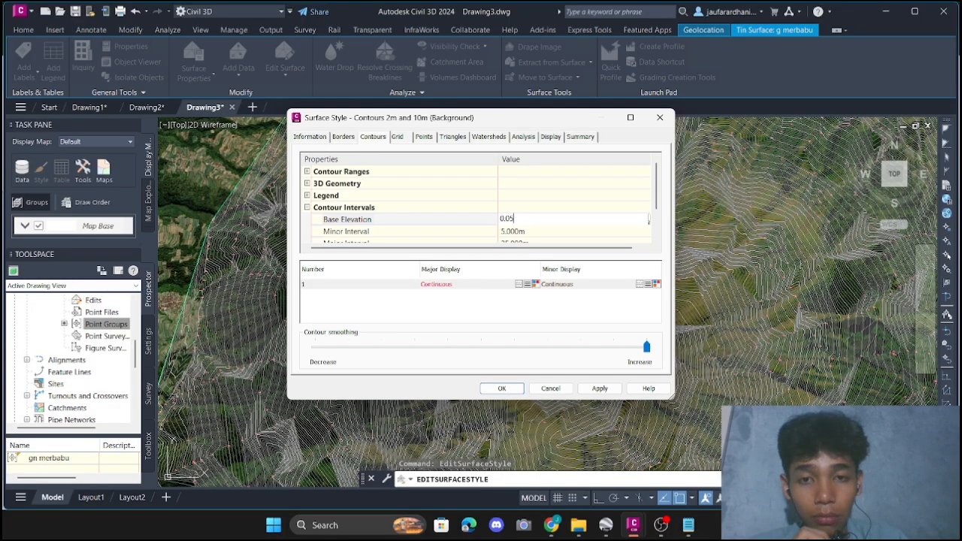
{"action": "left_click", "coordinate": [522, 389]}
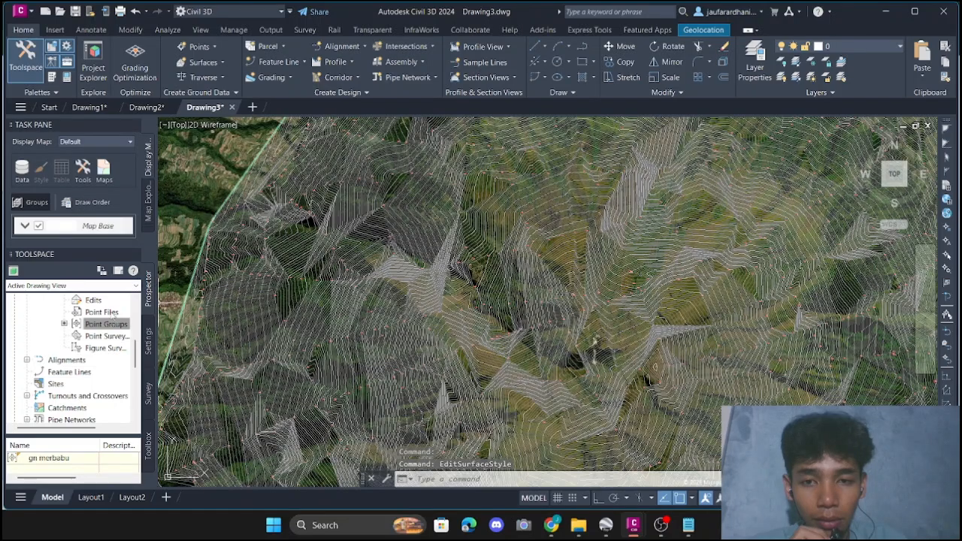
Set the surface style's base elevation to 0 m and its minor contour interval to 9 m, and apply the changes.
{"action": "right_click", "coordinate": [103, 327]}
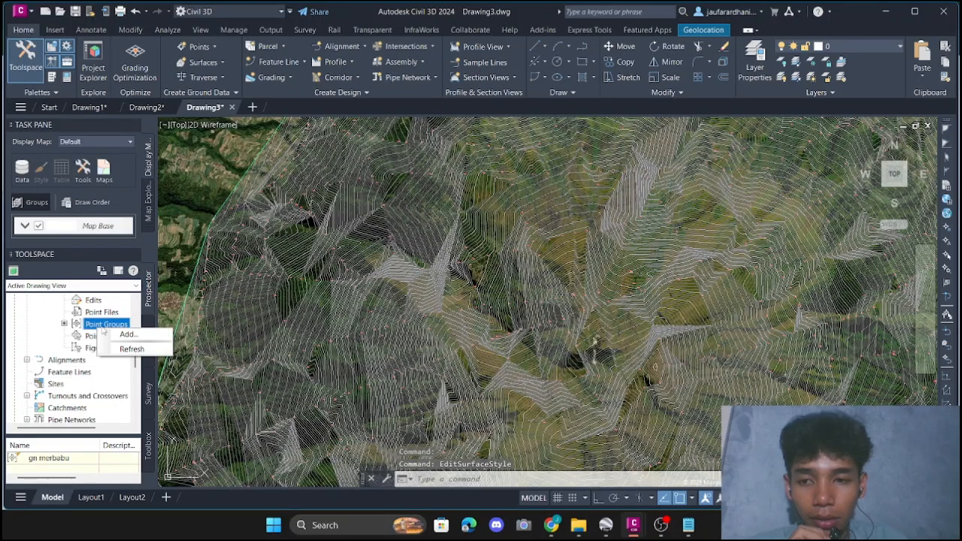
{"action": "left_click", "coordinate": [187, 308]}
{"action": "right_click", "coordinate": [401, 311]}
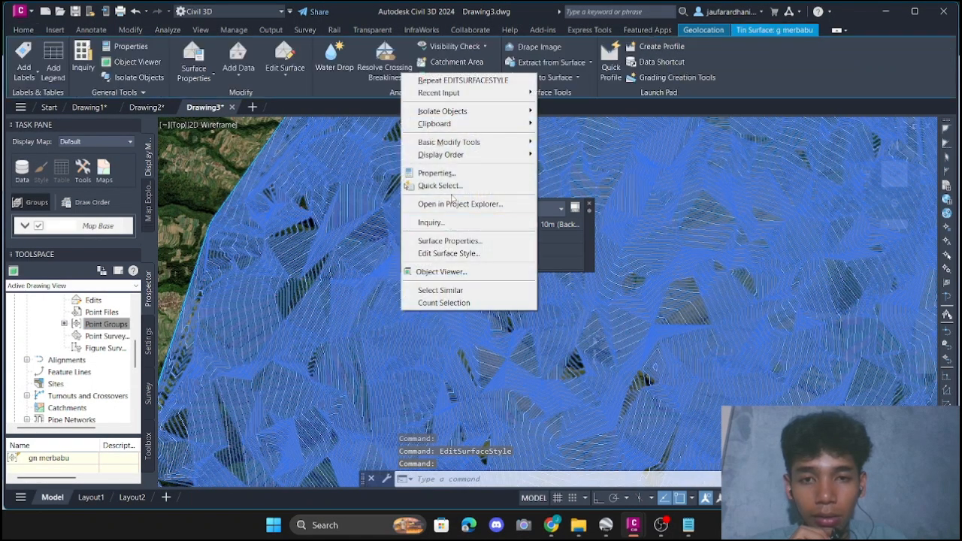
{"action": "left_click", "coordinate": [470, 254]}
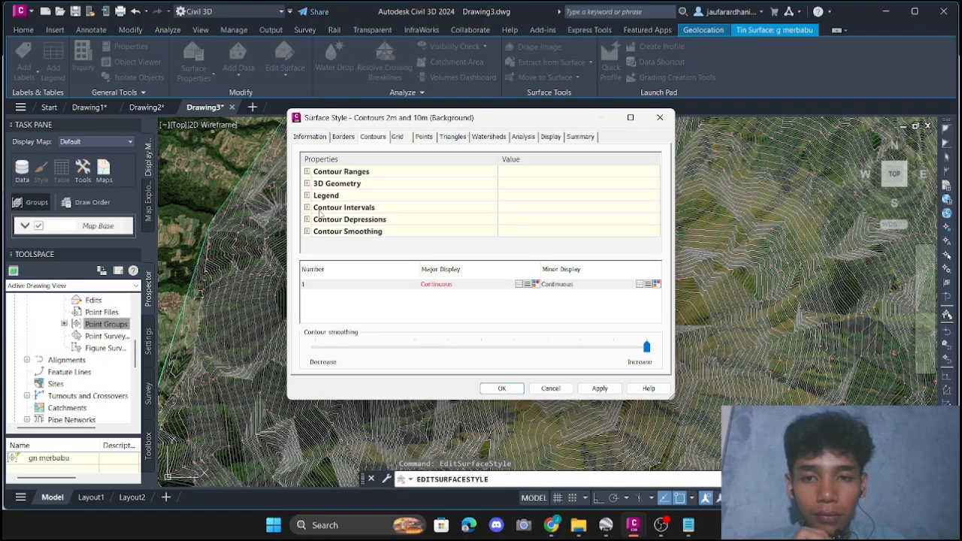
{"action": "left_click", "coordinate": [307, 208]}
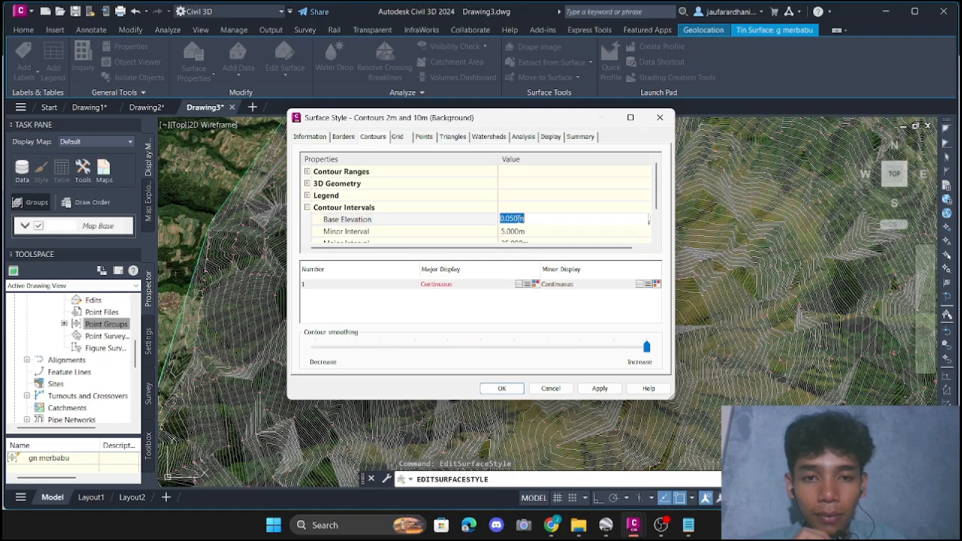
{"action": "left_click", "coordinate": [519, 231]}
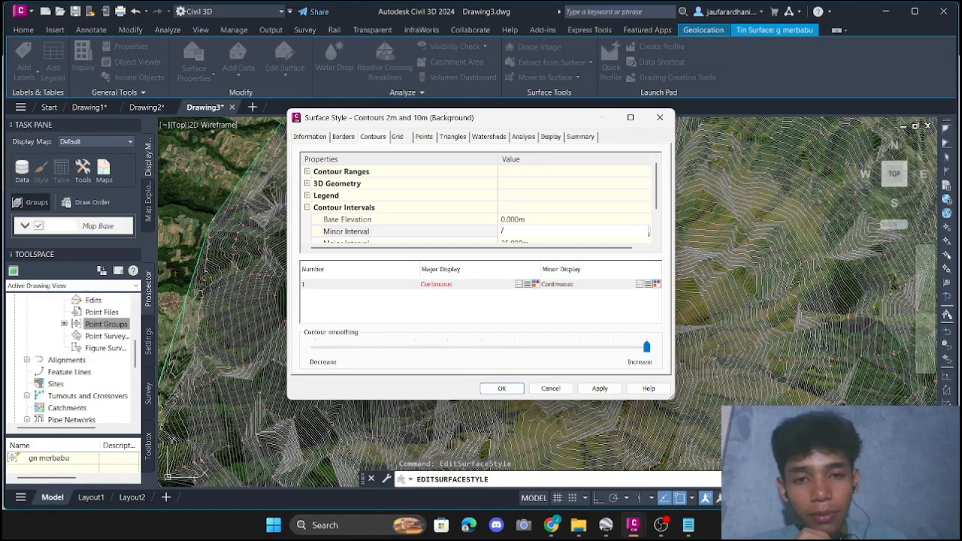
{"action": "scroll", "coordinate": [529, 232], "scroll_direction": "down", "scroll_amount": 1}
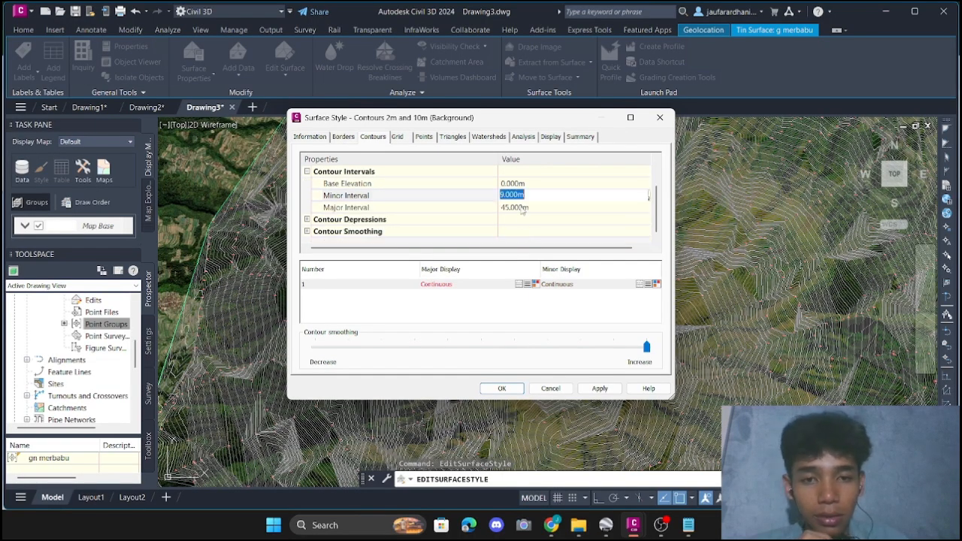
{"action": "left_click", "coordinate": [523, 208]}
{"action": "left_click", "coordinate": [514, 389]}
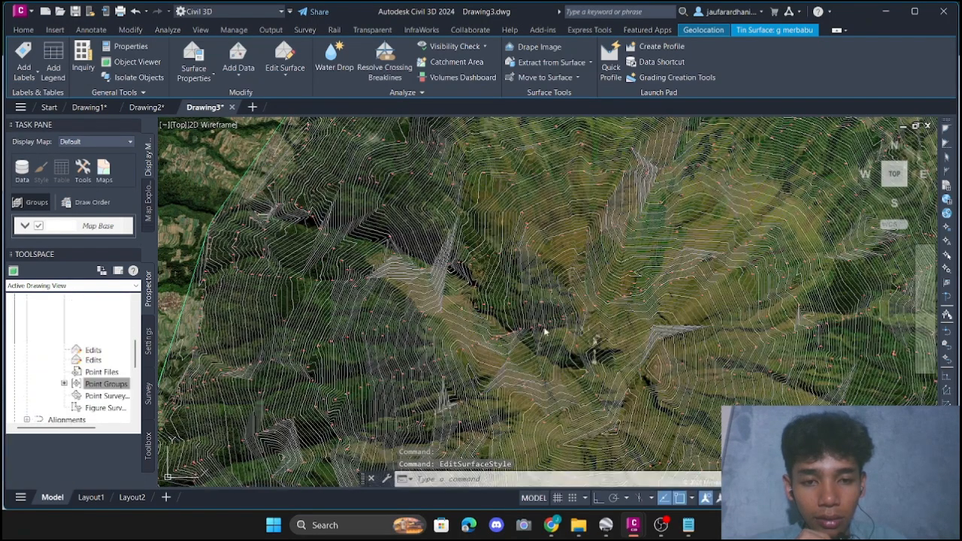
{"action": "key", "text": "Escape"}
Open the properties of the gn merbabu point group from COGO point 1102.
{"action": "scroll", "coordinate": [527, 338], "scroll_direction": "up", "scroll_amount": 3}
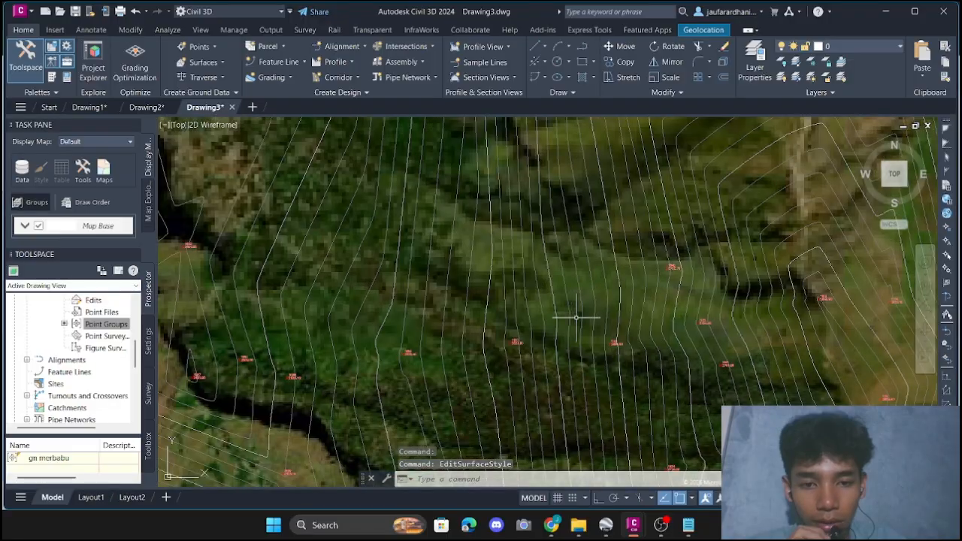
{"action": "scroll", "coordinate": [625, 311], "scroll_direction": "up", "scroll_amount": 6}
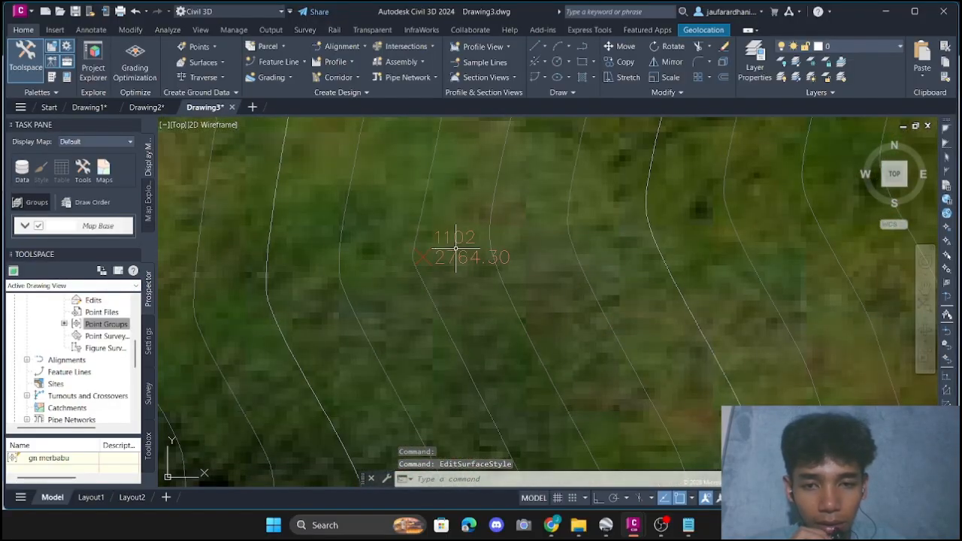
{"action": "left_click", "coordinate": [453, 248]}
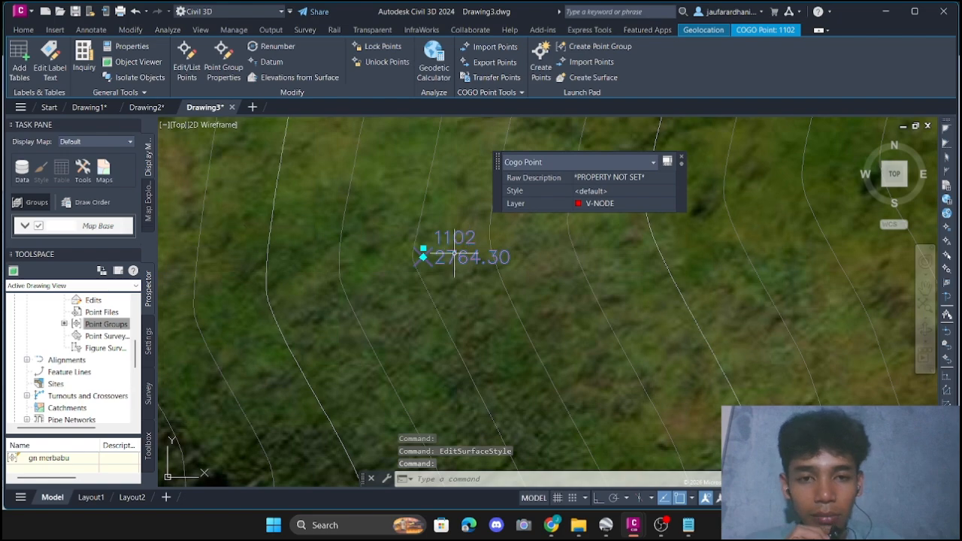
{"action": "right_click", "coordinate": [454, 256]}
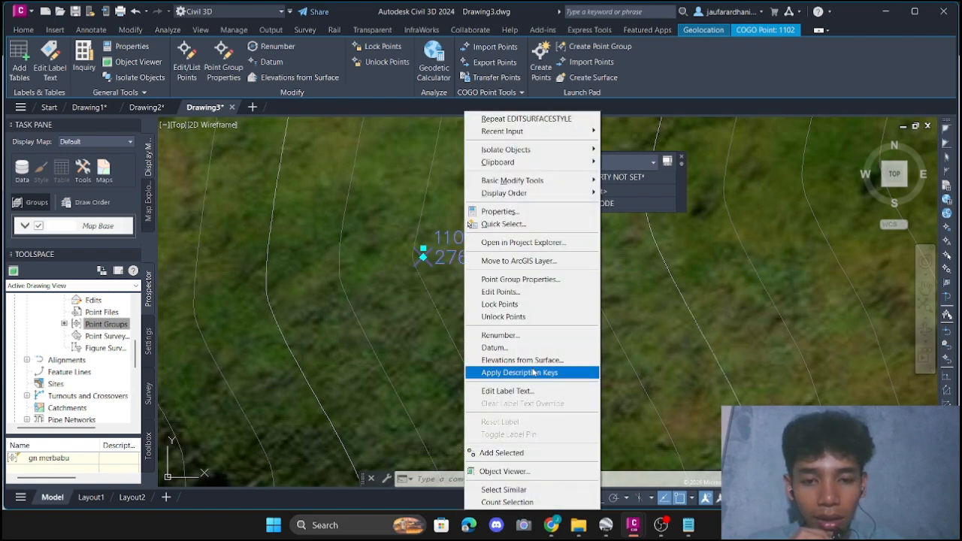
{"action": "left_click", "coordinate": [520, 280]}
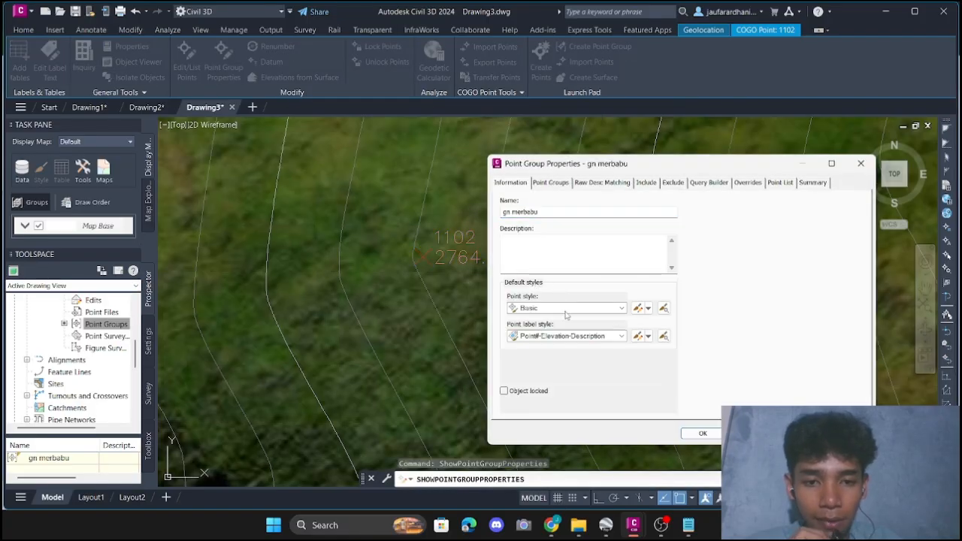
Choose a different default point label style for the gn merbabu point group and confirm its properties.
{"action": "left_click", "coordinate": [566, 309]}
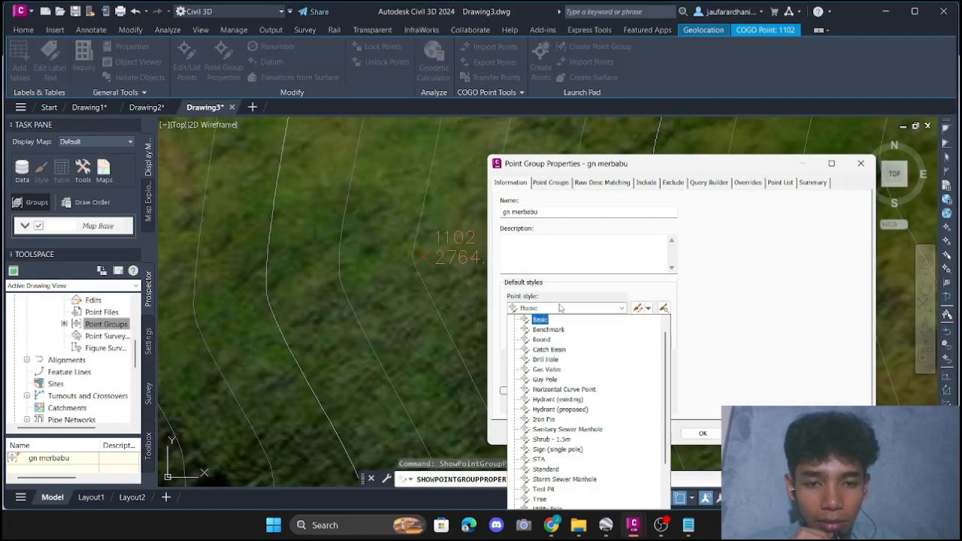
{"action": "left_click", "coordinate": [560, 308]}
{"action": "left_click", "coordinate": [556, 336]}
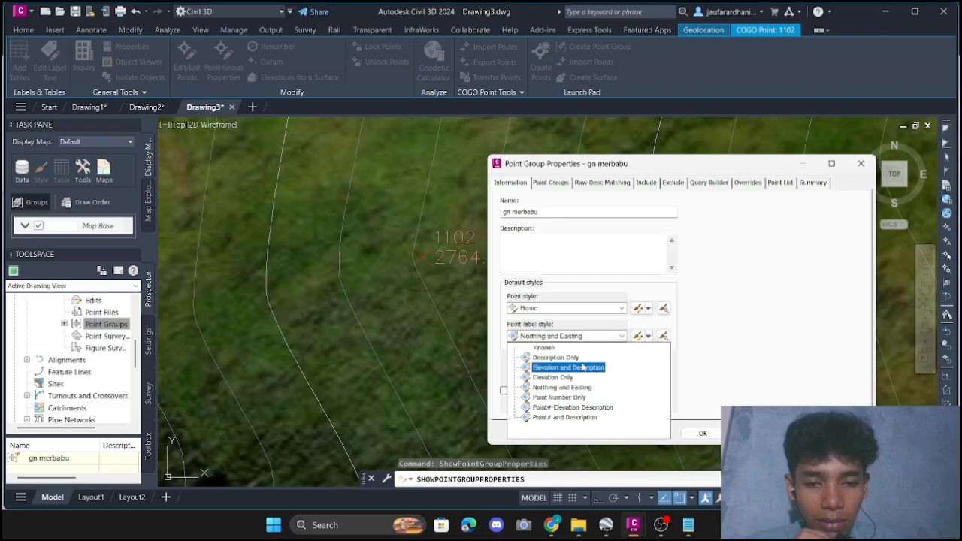
{"action": "left_click", "coordinate": [551, 183]}
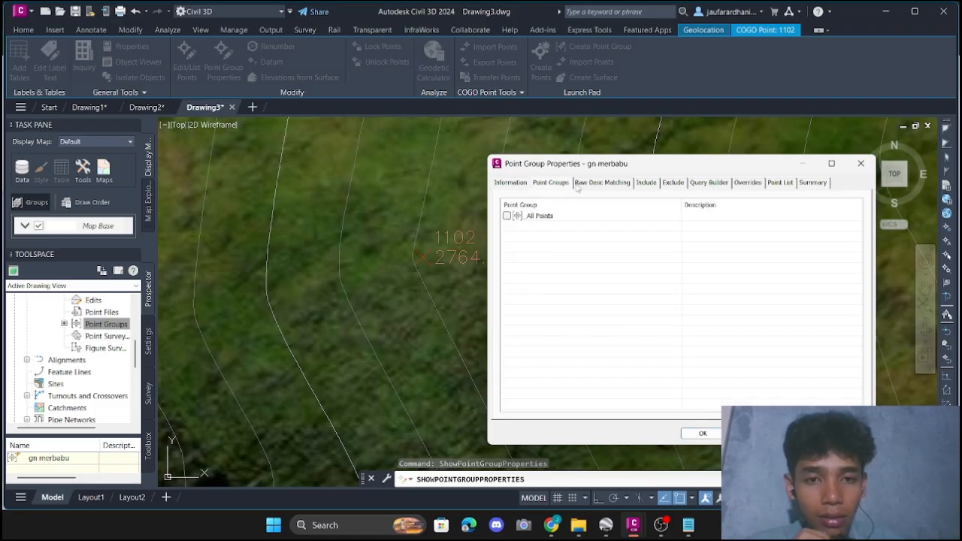
{"action": "left_click", "coordinate": [703, 433]}
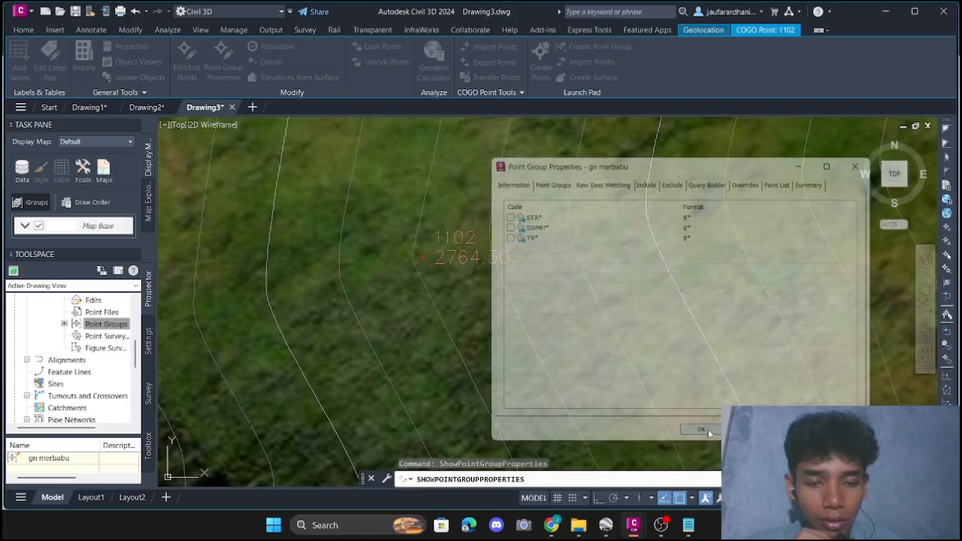
Examine the points and contours of the surface, both as a whole and close up along its northeastern boundary.
{"action": "scroll", "coordinate": [536, 263], "scroll_direction": "down", "scroll_amount": 5}
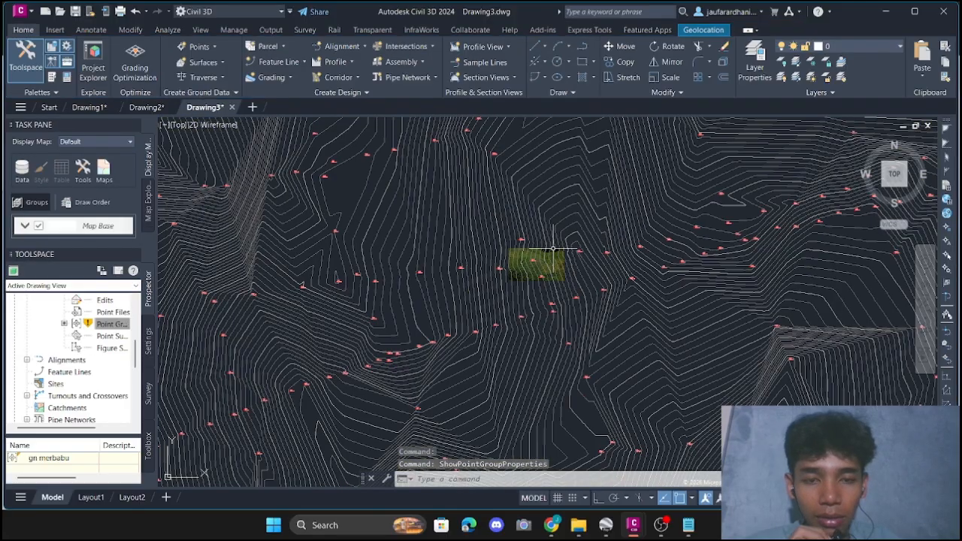
{"action": "scroll", "coordinate": [642, 256], "scroll_direction": "down", "scroll_amount": 3}
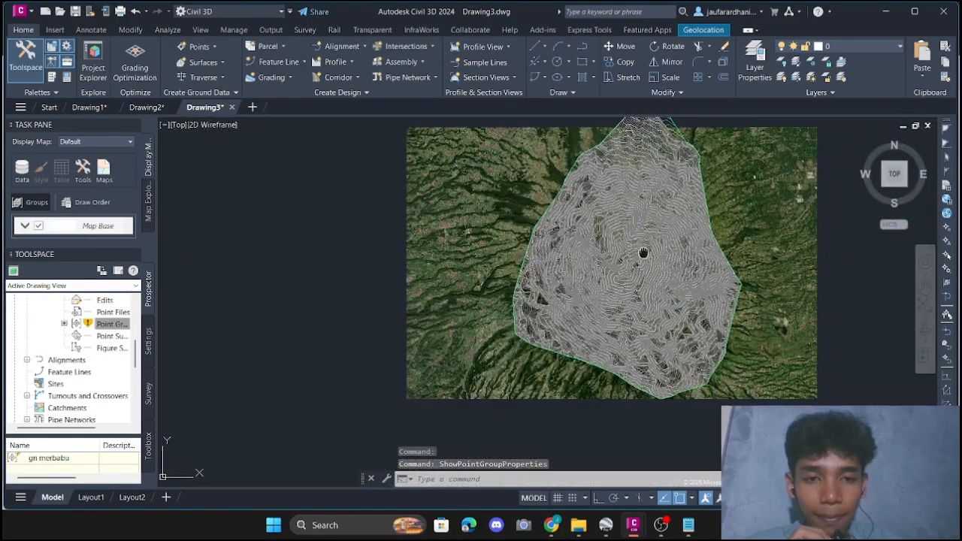
{"action": "middle_click_drag", "start_coordinate": [642, 255], "coordinate": [541, 286]}
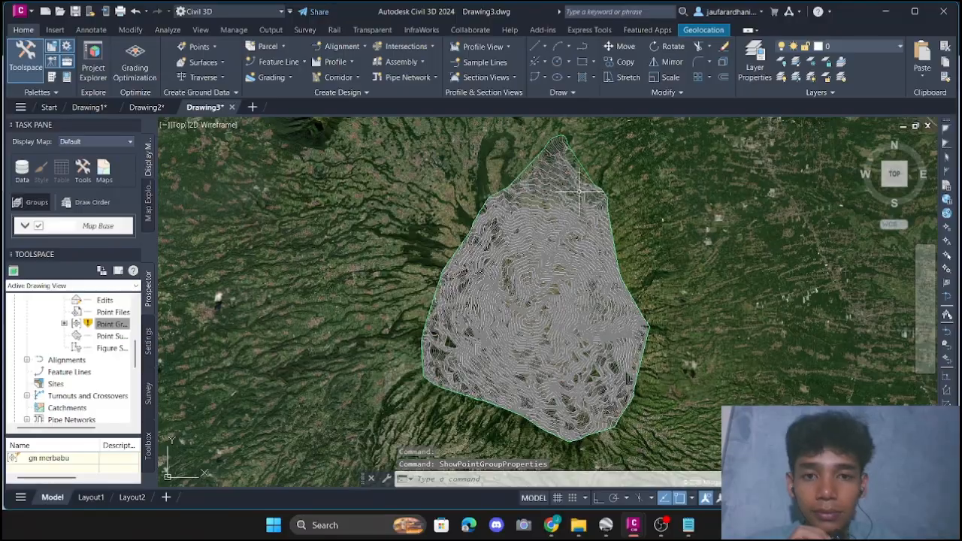
{"action": "scroll", "coordinate": [579, 194], "scroll_direction": "up", "scroll_amount": 6}
{"action": "middle_click_drag", "start_coordinate": [574, 196], "coordinate": [506, 303]}
{"action": "scroll", "coordinate": [507, 303], "scroll_direction": "up", "scroll_amount": 2}
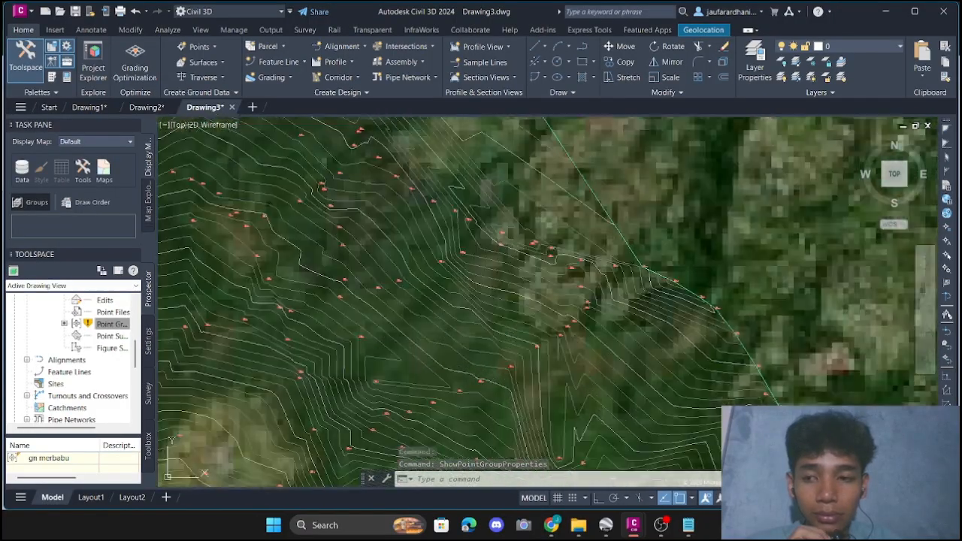
{"action": "scroll", "coordinate": [182, 317], "scroll_direction": "down", "scroll_amount": 4}
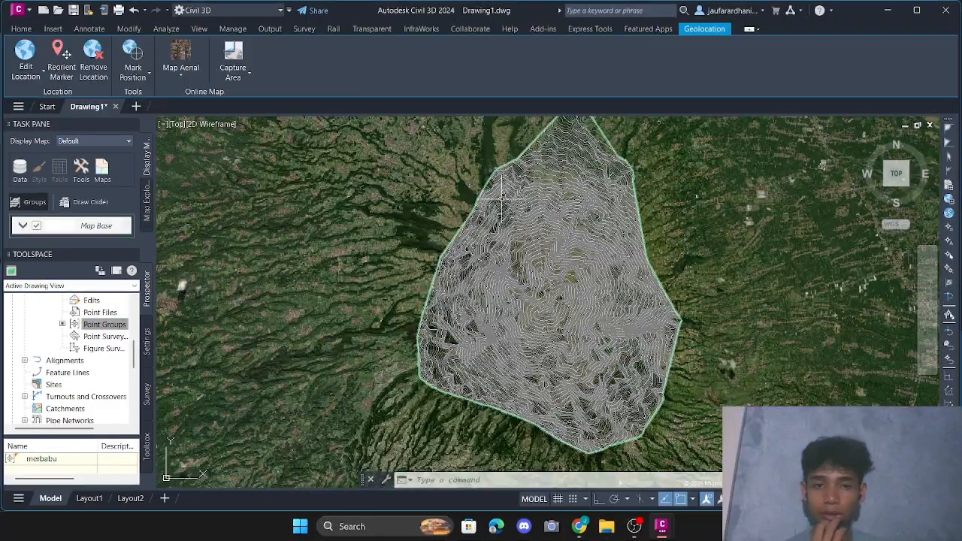
Start single contour labeling for the merbabu surface and label the 2430 m contour on the western slope.
{"action": "scroll", "coordinate": [512, 219], "scroll_direction": "up", "scroll_amount": 6}
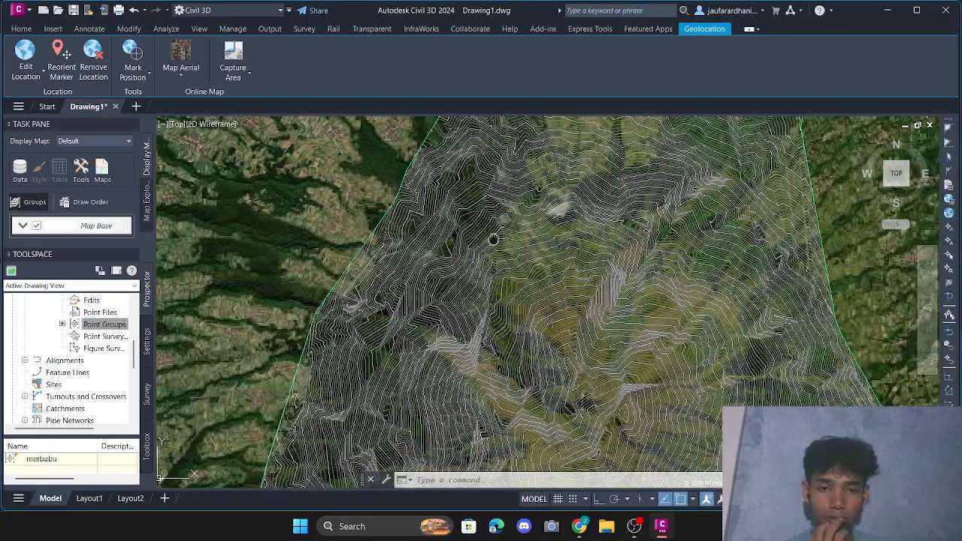
{"action": "middle_click_drag", "start_coordinate": [494, 239], "coordinate": [391, 185]}
{"action": "left_click", "coordinate": [89, 29]}
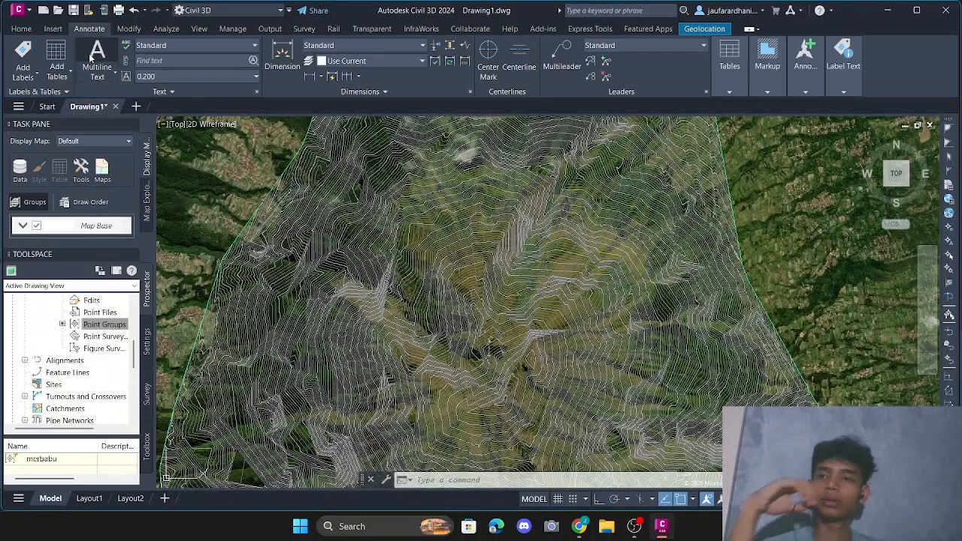
{"action": "left_click", "coordinate": [52, 28]}
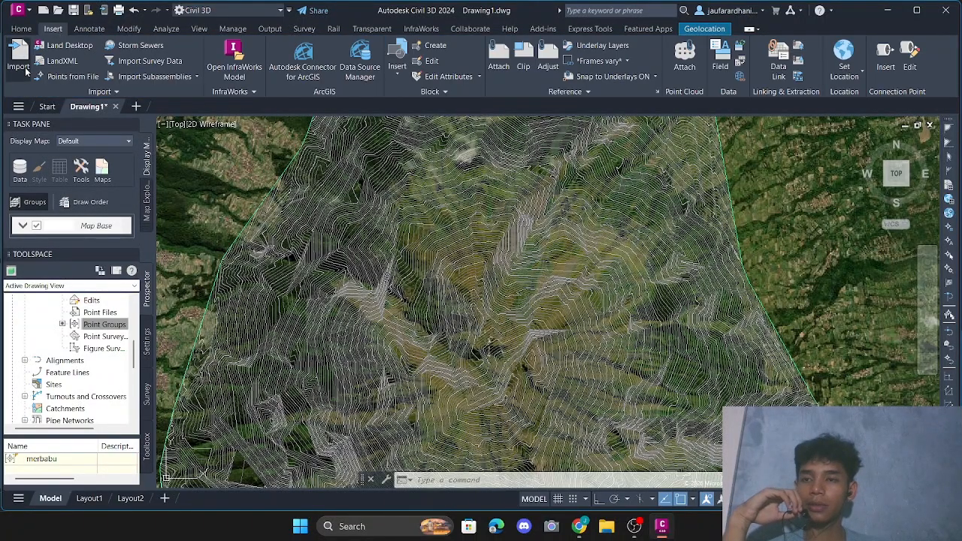
{"action": "left_click", "coordinate": [89, 29]}
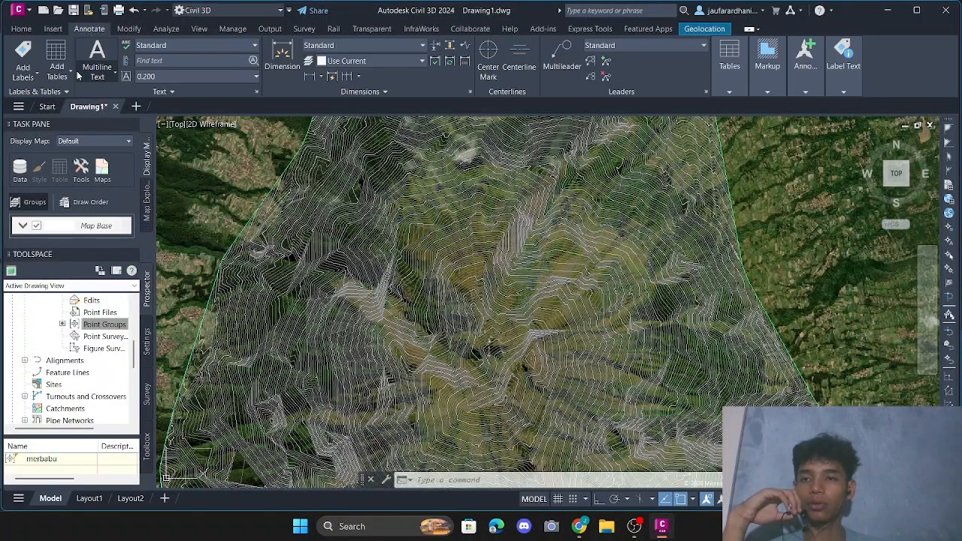
{"action": "left_click", "coordinate": [29, 76]}
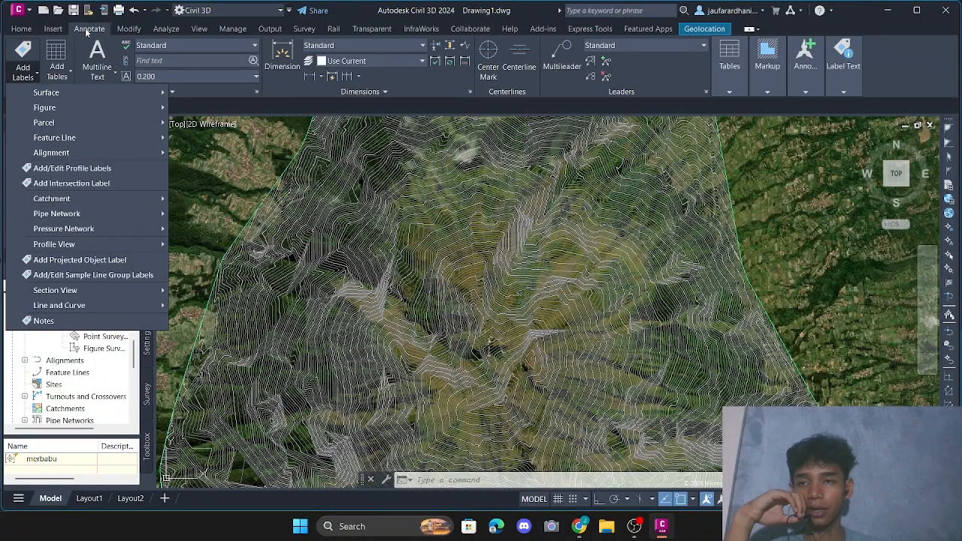
{"action": "mouse_move", "coordinate": [63, 92]}
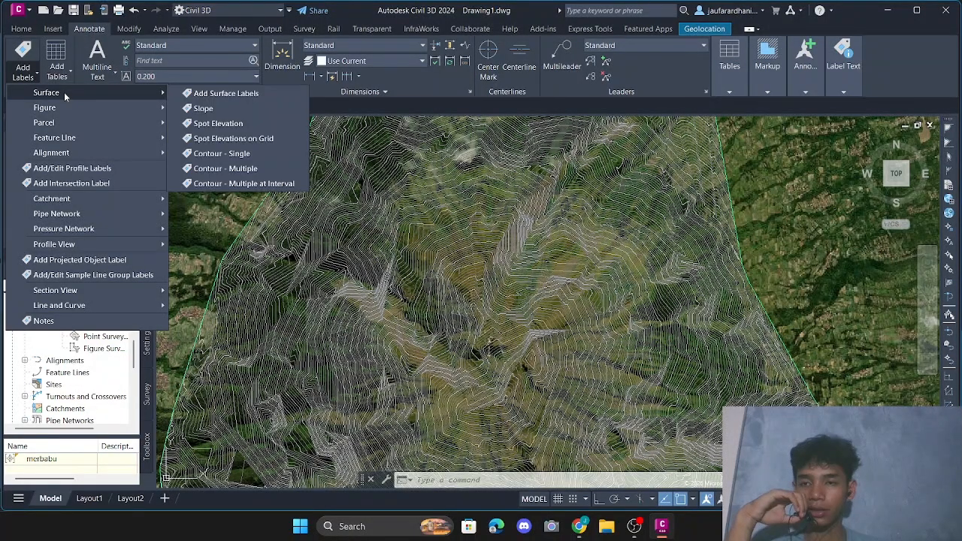
{"action": "left_click", "coordinate": [223, 155]}
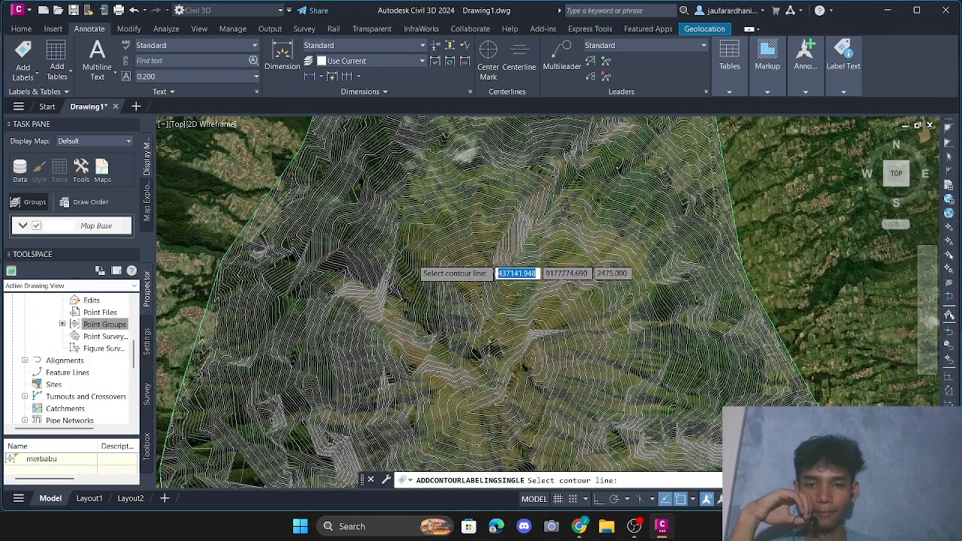
{"action": "scroll", "coordinate": [412, 261], "scroll_direction": "up", "scroll_amount": 6}
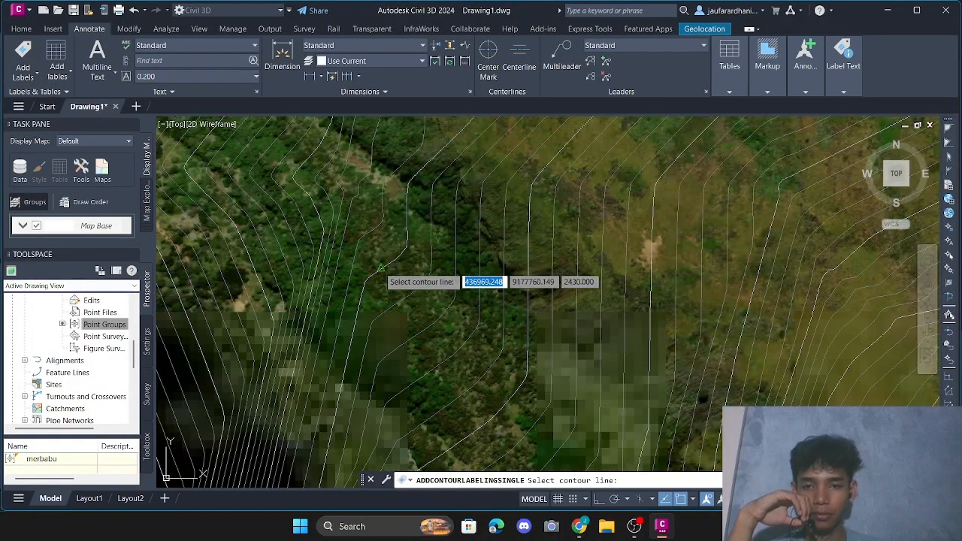
{"action": "scroll", "coordinate": [417, 271], "scroll_direction": "up", "scroll_amount": 4}
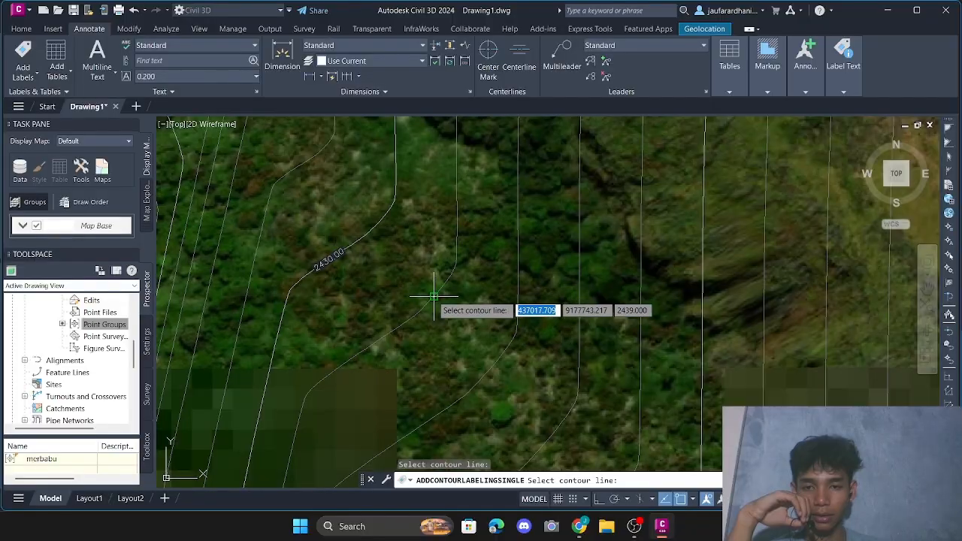
Add a single elevation label to the 3060 m contour near the summit.
{"action": "scroll", "coordinate": [434, 296], "scroll_direction": "down", "scroll_amount": 8}
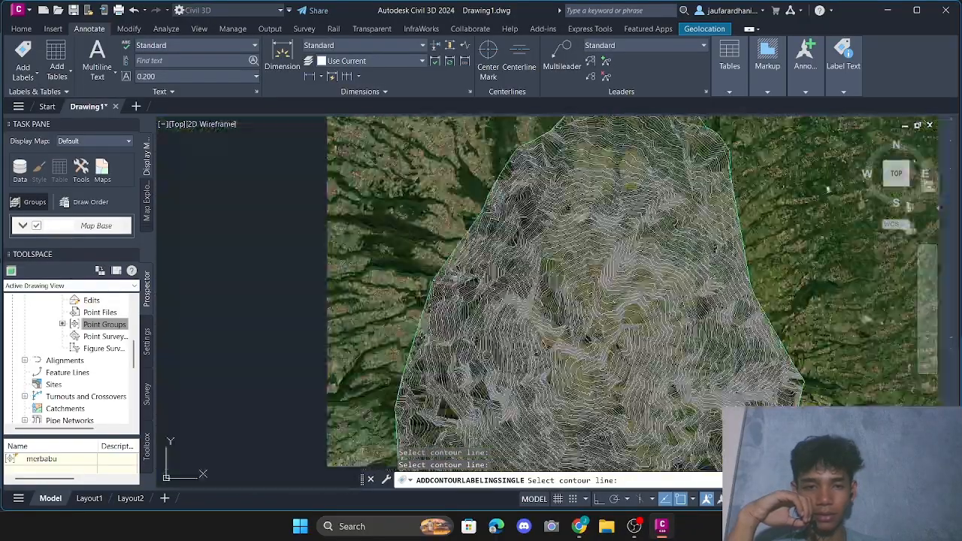
{"action": "scroll", "coordinate": [549, 253], "scroll_direction": "down", "scroll_amount": 2}
{"action": "scroll", "coordinate": [470, 276], "scroll_direction": "up", "scroll_amount": 8}
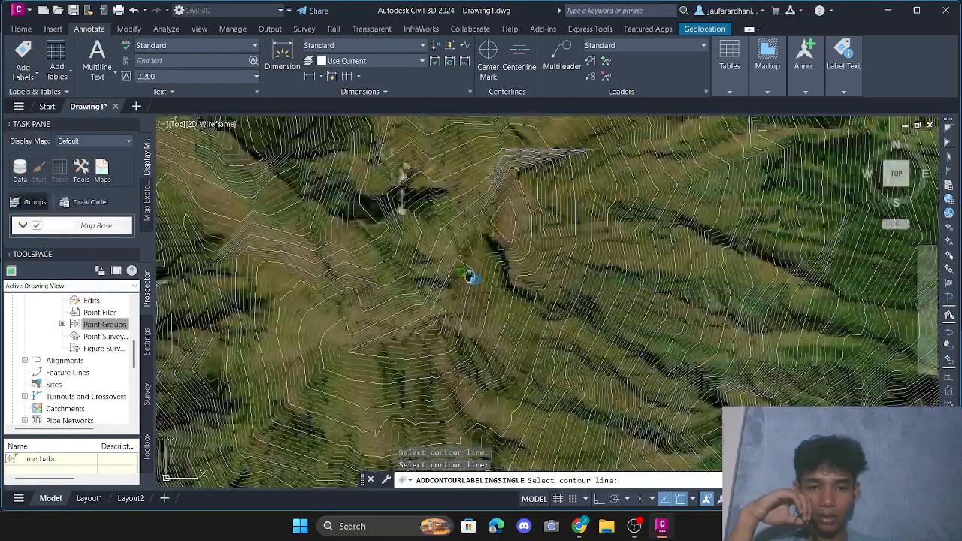
{"action": "scroll", "coordinate": [470, 277], "scroll_direction": "up", "scroll_amount": 5}
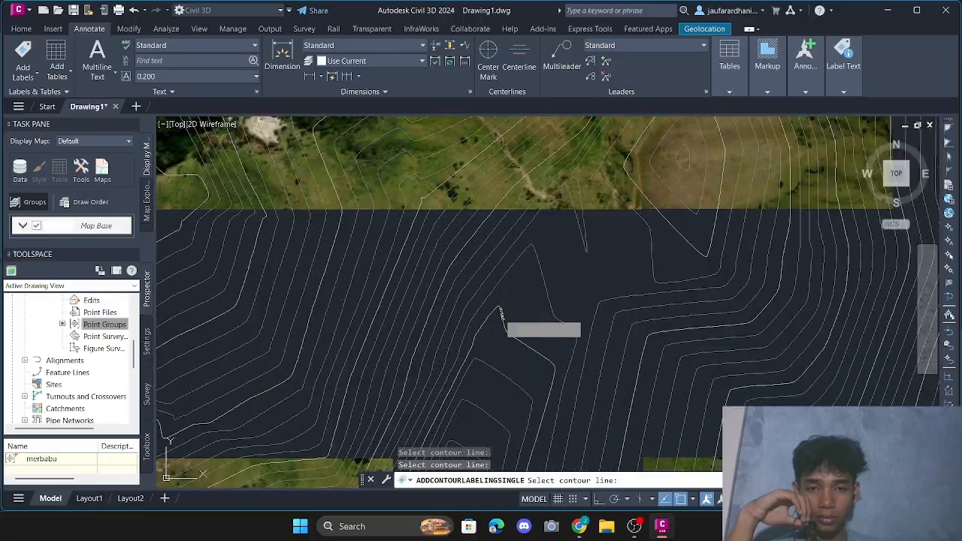
{"action": "scroll", "coordinate": [502, 312], "scroll_direction": "up", "scroll_amount": 7}
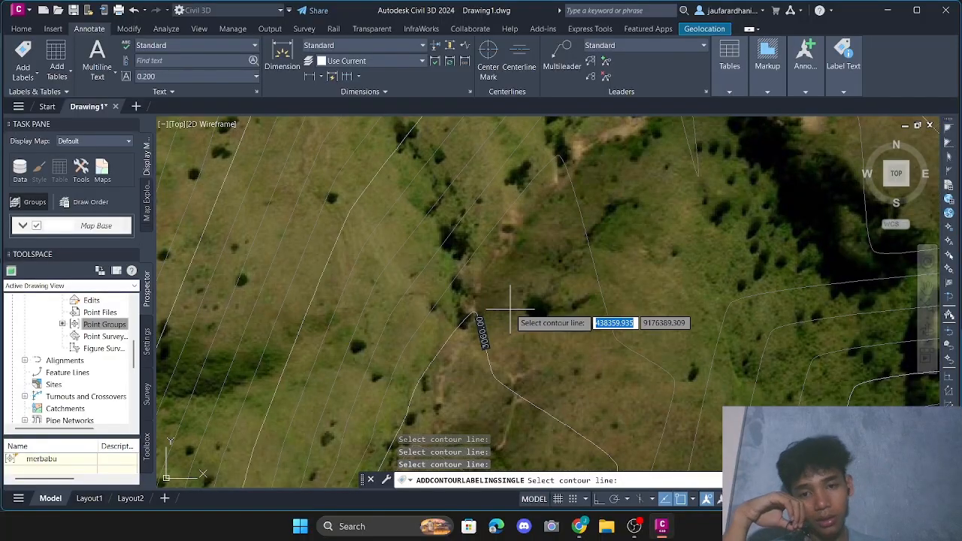
{"action": "scroll", "coordinate": [503, 320], "scroll_direction": "up", "scroll_amount": 2}
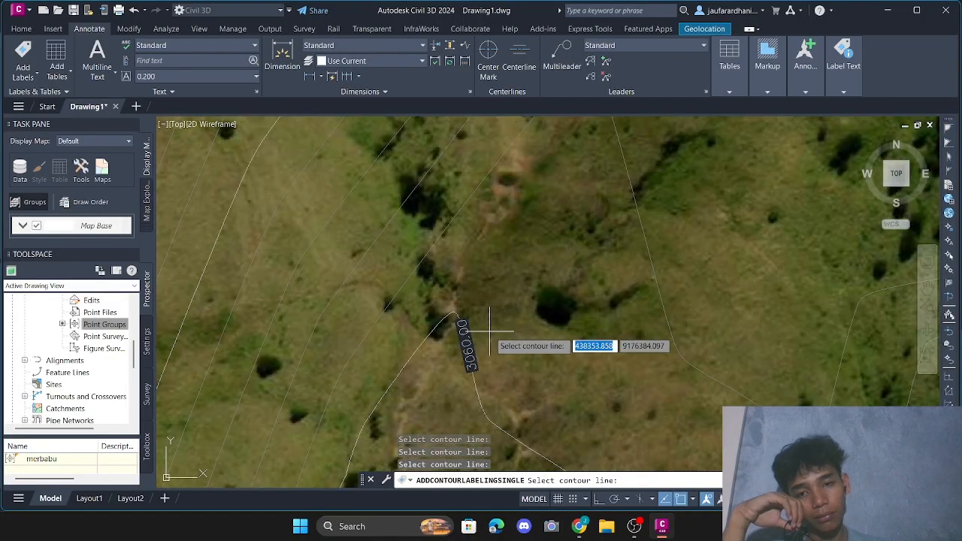
Label the 2970 m and 2979 m contours on the slope northwest of the 3060 m label.
{"action": "scroll", "coordinate": [490, 331], "scroll_direction": "down", "scroll_amount": 3}
{"action": "scroll", "coordinate": [453, 261], "scroll_direction": "down", "scroll_amount": 2}
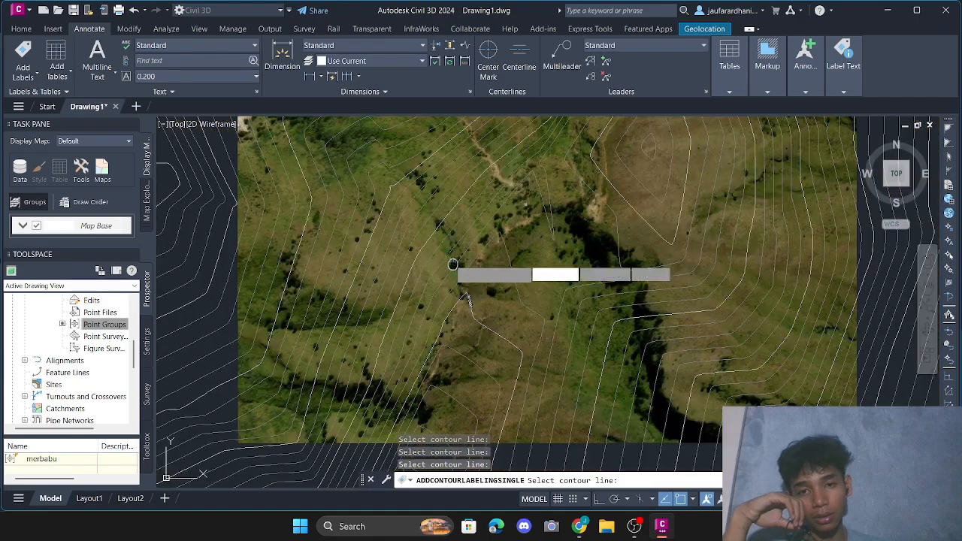
{"action": "middle_click_drag", "start_coordinate": [449, 260], "coordinate": [495, 309]}
{"action": "scroll", "coordinate": [444, 245], "scroll_direction": "up", "scroll_amount": 4}
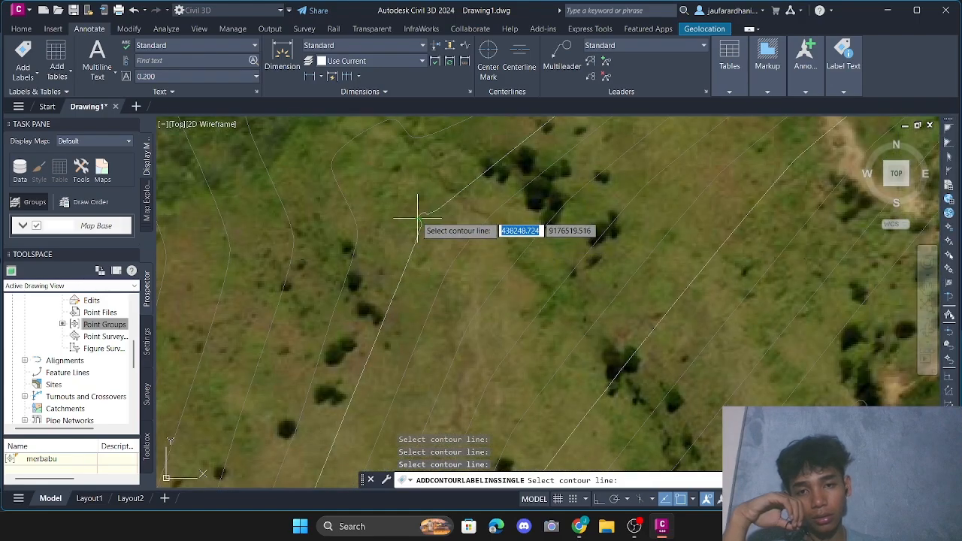
{"action": "left_click", "coordinate": [434, 289]}
Add a single elevation label to the 1665 m contour near the surface's western boundary.
{"action": "scroll", "coordinate": [472, 313], "scroll_direction": "down", "scroll_amount": 9}
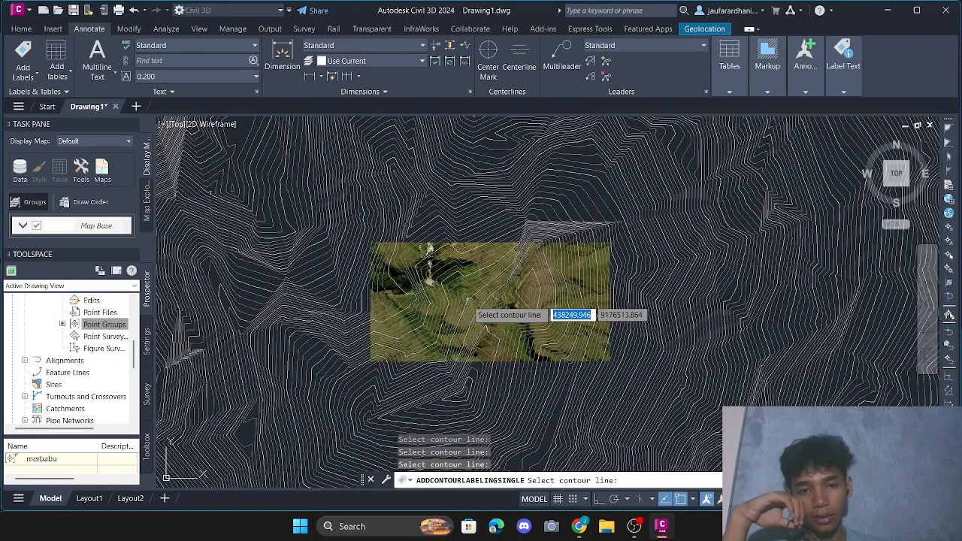
{"action": "left_click_drag", "start_coordinate": [462, 296], "coordinate": [708, 304]}
{"action": "middle_click_drag", "start_coordinate": [410, 312], "coordinate": [760, 299]}
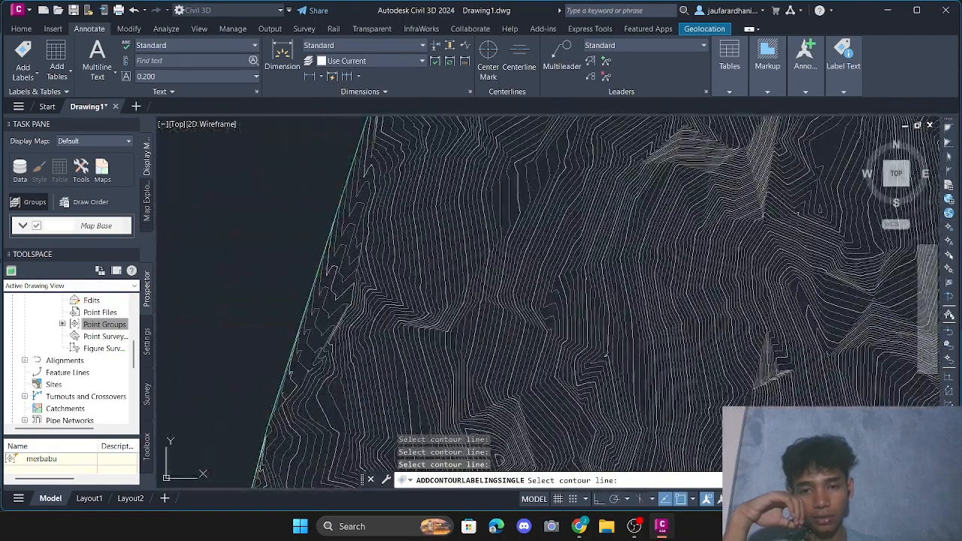
{"action": "scroll", "coordinate": [362, 322], "scroll_direction": "up", "scroll_amount": 5}
{"action": "middle_click_drag", "start_coordinate": [318, 301], "coordinate": [435, 317]}
{"action": "scroll", "coordinate": [346, 311], "scroll_direction": "up", "scroll_amount": 8}
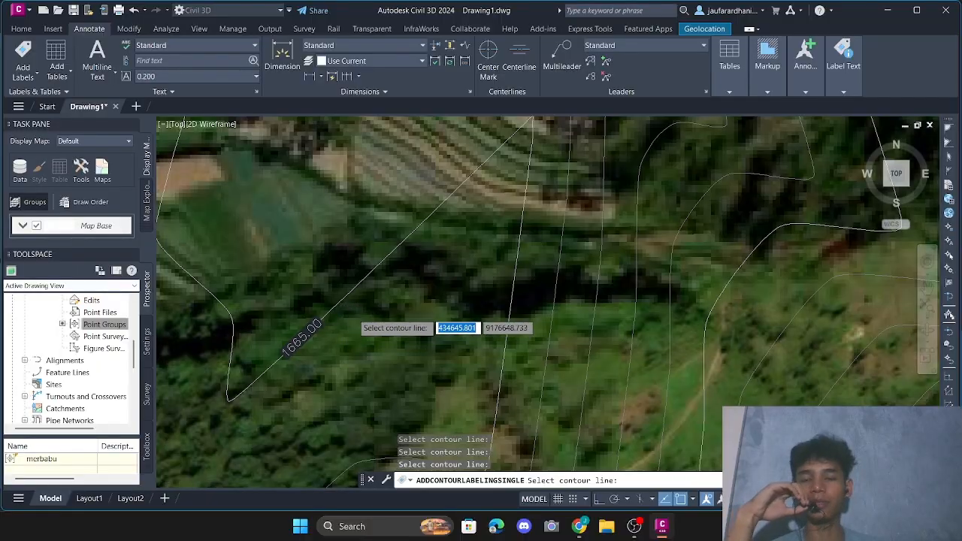
Label the 1656 m contour over the terraced fields just northwest of the 1665 m label.
{"action": "scroll", "coordinate": [357, 309], "scroll_direction": "down", "scroll_amount": 4}
{"action": "middle_click_drag", "start_coordinate": [379, 323], "coordinate": [451, 308]}
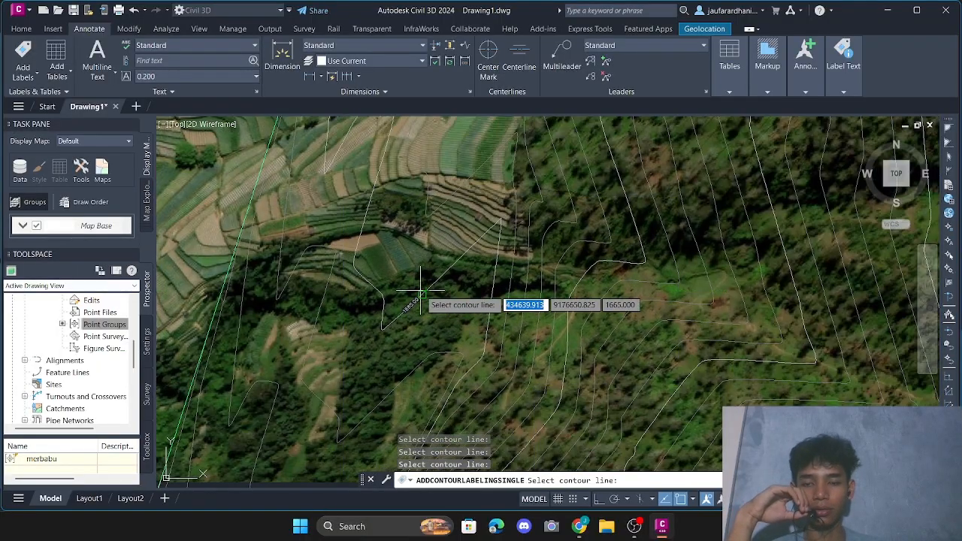
{"action": "middle_click_drag", "start_coordinate": [350, 248], "coordinate": [407, 304]}
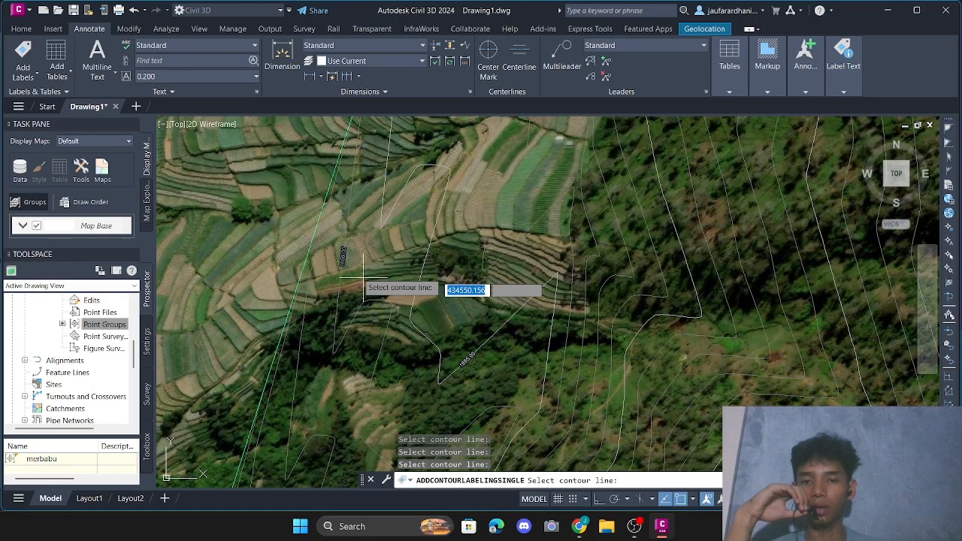
{"action": "scroll", "coordinate": [360, 274], "scroll_direction": "up", "scroll_amount": 3}
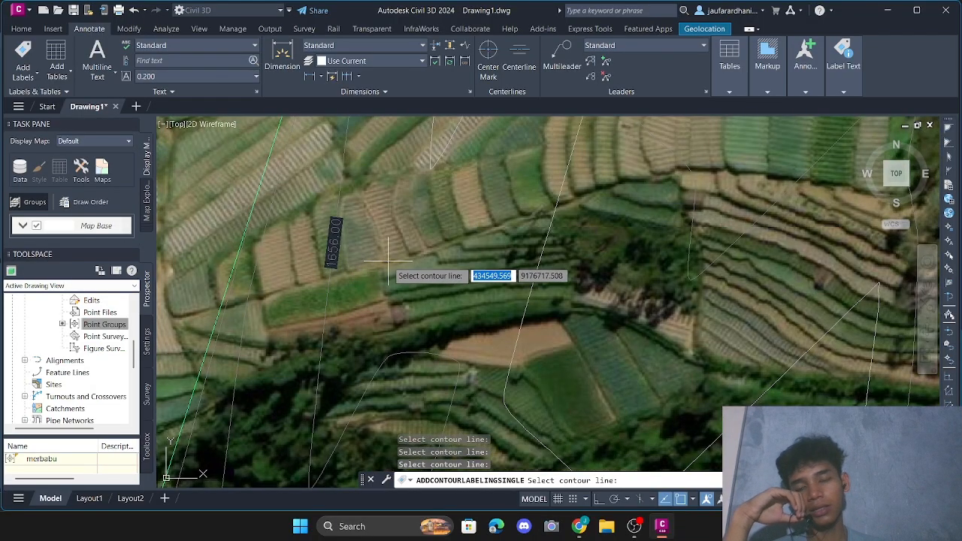
Review the contour labels from the western boundary back to the ones placed near the summit.
{"action": "scroll", "coordinate": [527, 278], "scroll_direction": "down", "scroll_amount": 8}
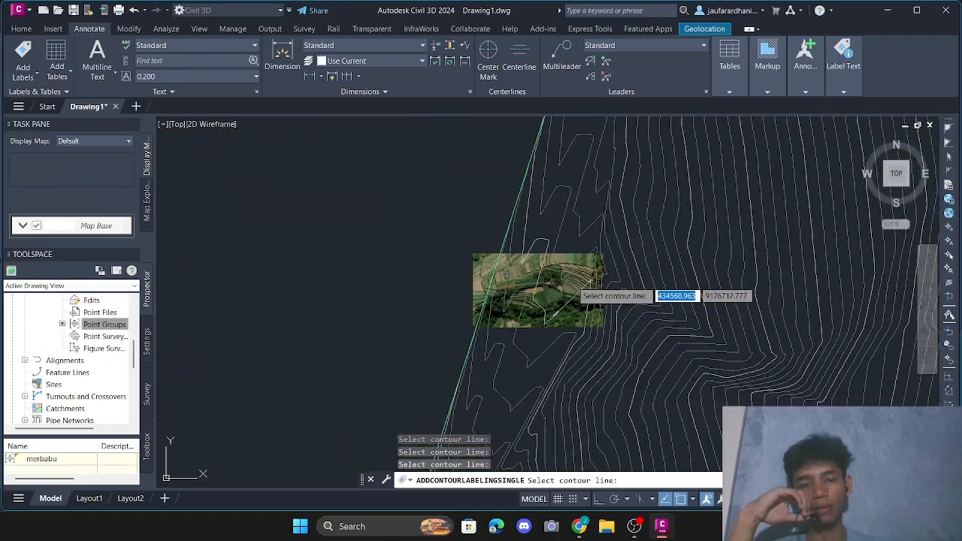
{"action": "middle_click_drag", "start_coordinate": [688, 294], "coordinate": [380, 314]}
{"action": "scroll", "coordinate": [688, 294], "scroll_direction": "down", "scroll_amount": 2}
{"action": "scroll", "coordinate": [752, 323], "scroll_direction": "down", "scroll_amount": 2}
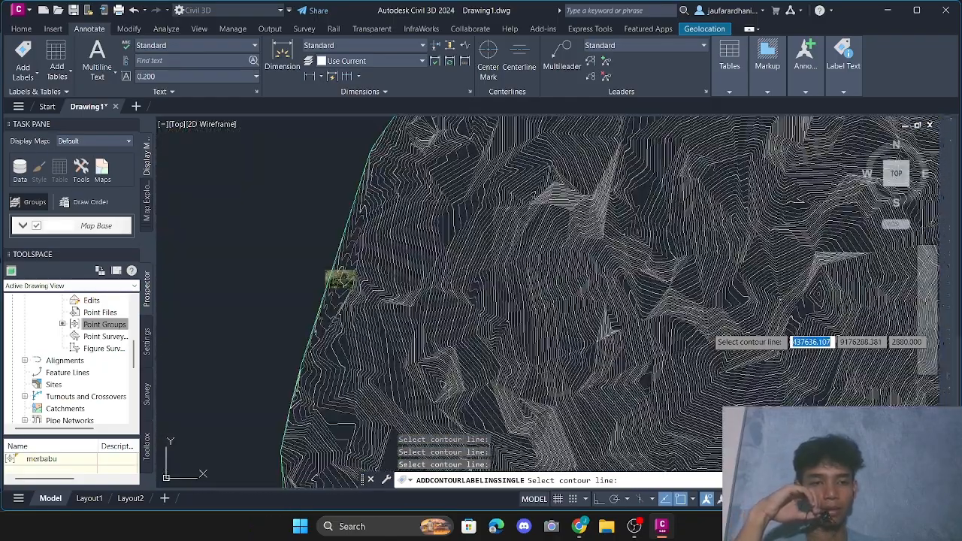
{"action": "scroll", "coordinate": [685, 297], "scroll_direction": "up", "scroll_amount": 5}
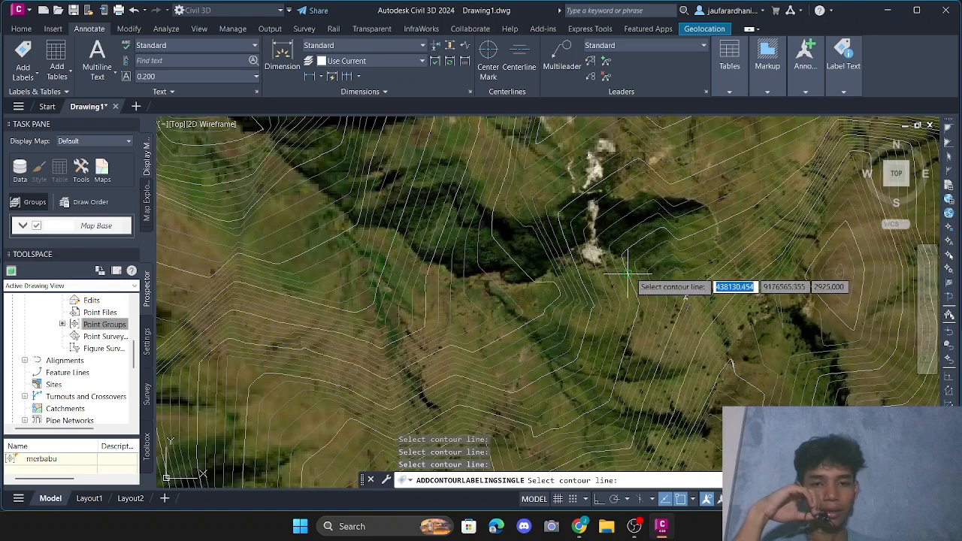
{"action": "scroll", "coordinate": [641, 275], "scroll_direction": "up", "scroll_amount": 6}
{"action": "middle_click_drag", "start_coordinate": [682, 309], "coordinate": [563, 270]}
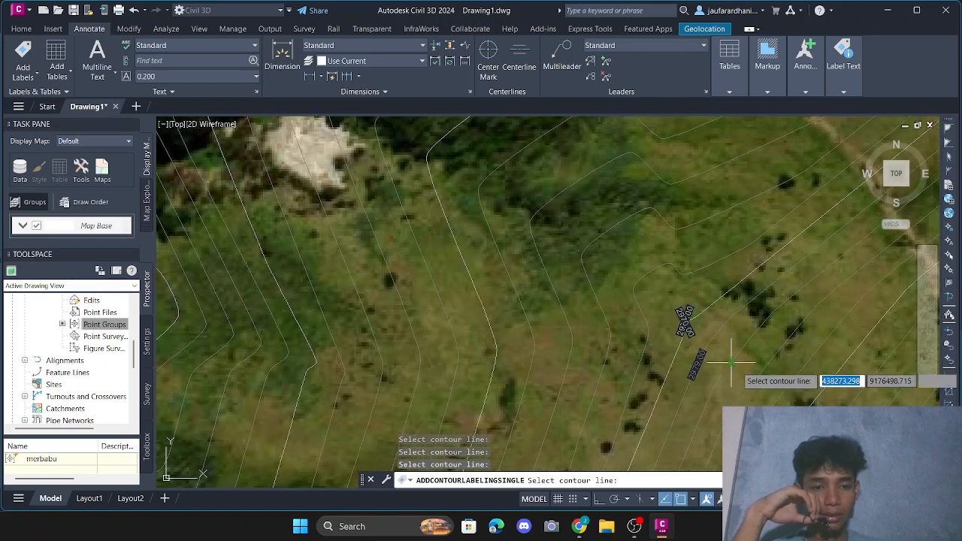
Add a single elevation label to the 2844 m contour on the grassy slope west of the pale landslide scars.
{"action": "middle_click_drag", "start_coordinate": [653, 311], "coordinate": [683, 484]}
{"action": "scroll", "coordinate": [561, 274], "scroll_direction": "down", "scroll_amount": 4}
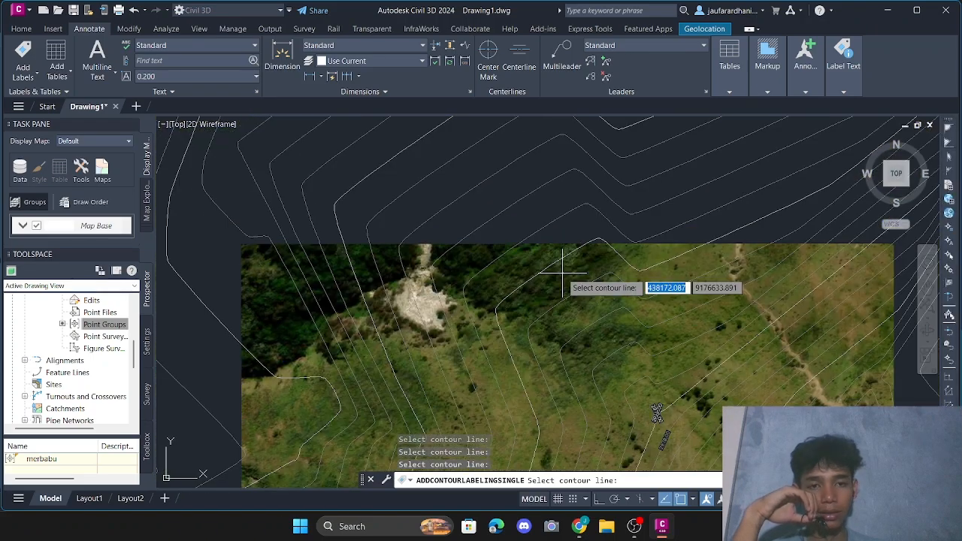
{"action": "middle_click_drag", "start_coordinate": [511, 274], "coordinate": [546, 375]}
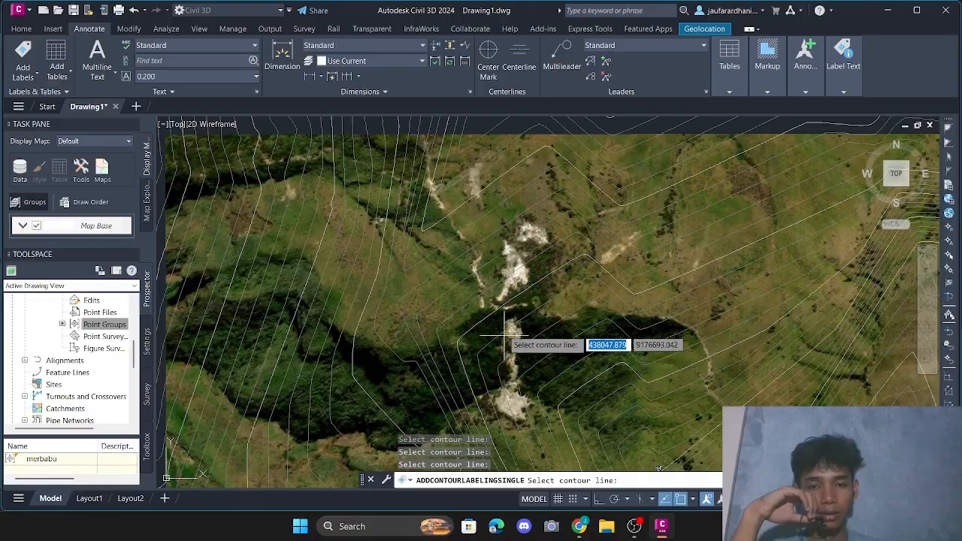
{"action": "scroll", "coordinate": [505, 320], "scroll_direction": "up", "scroll_amount": 4}
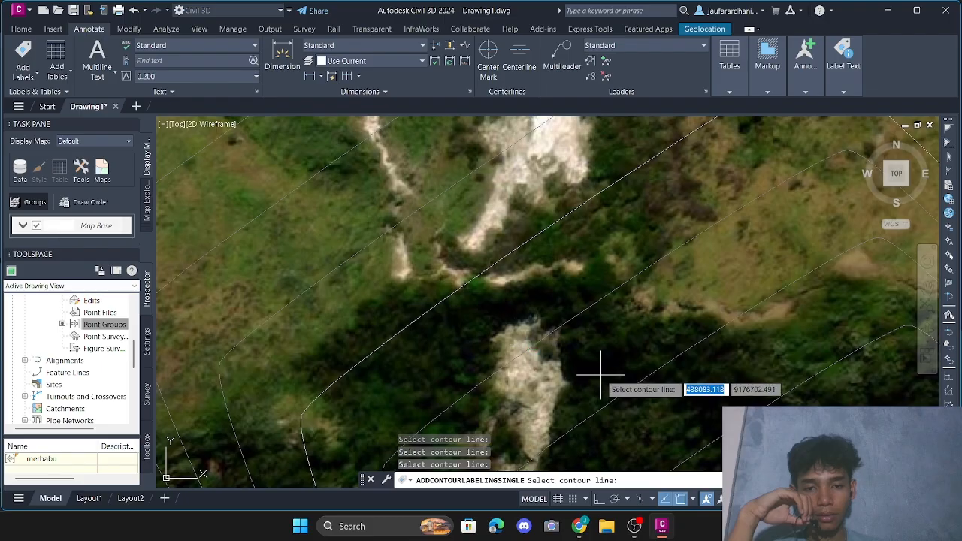
{"action": "scroll", "coordinate": [601, 374], "scroll_direction": "down", "scroll_amount": 5}
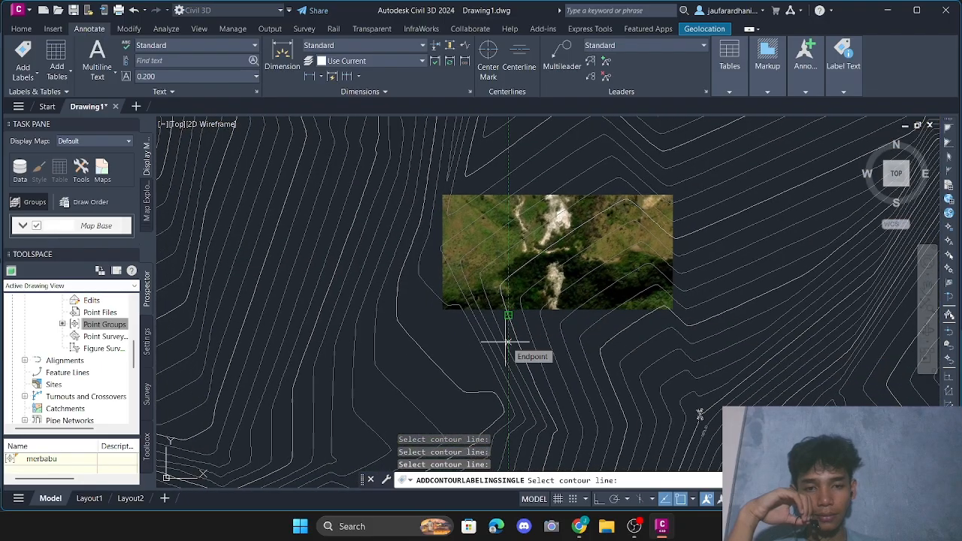
{"action": "scroll", "coordinate": [509, 342], "scroll_direction": "up", "scroll_amount": 6}
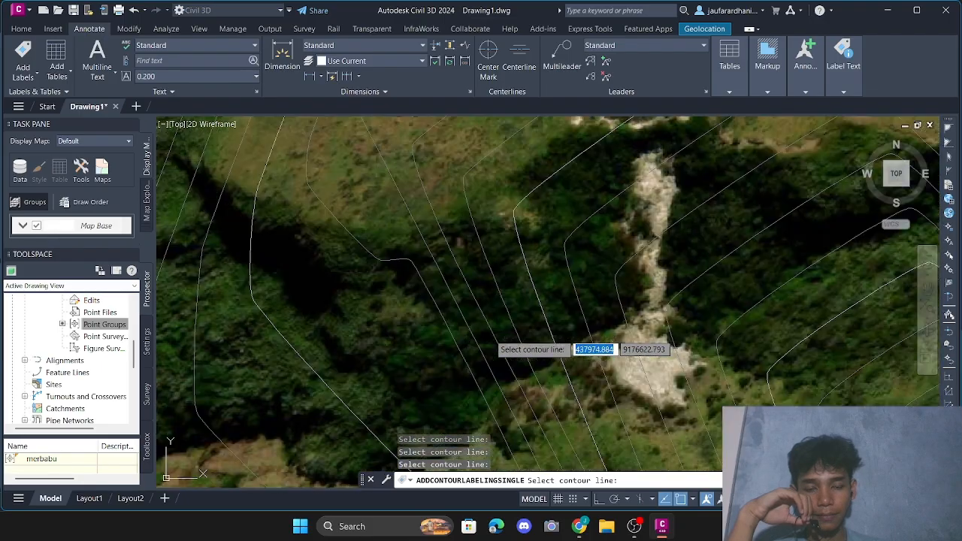
{"action": "left_click", "coordinate": [306, 177]}
{"action": "middle_click_drag", "start_coordinate": [371, 204], "coordinate": [423, 275]}
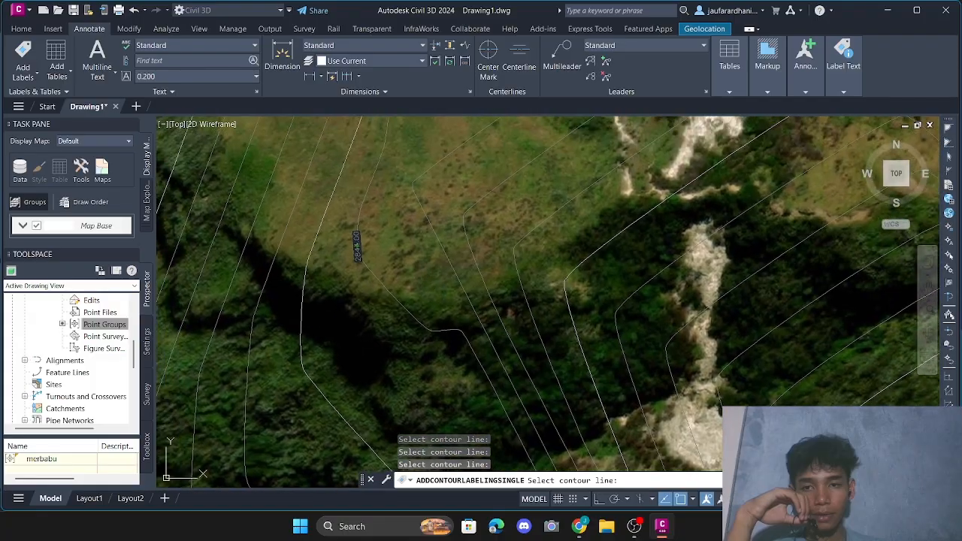
{"action": "scroll", "coordinate": [385, 260], "scroll_direction": "up", "scroll_amount": 3}
Label the 3114 m contour at the trail junction on the ridge south of the landslide scars.
{"action": "scroll", "coordinate": [406, 248], "scroll_direction": "down", "scroll_amount": 7}
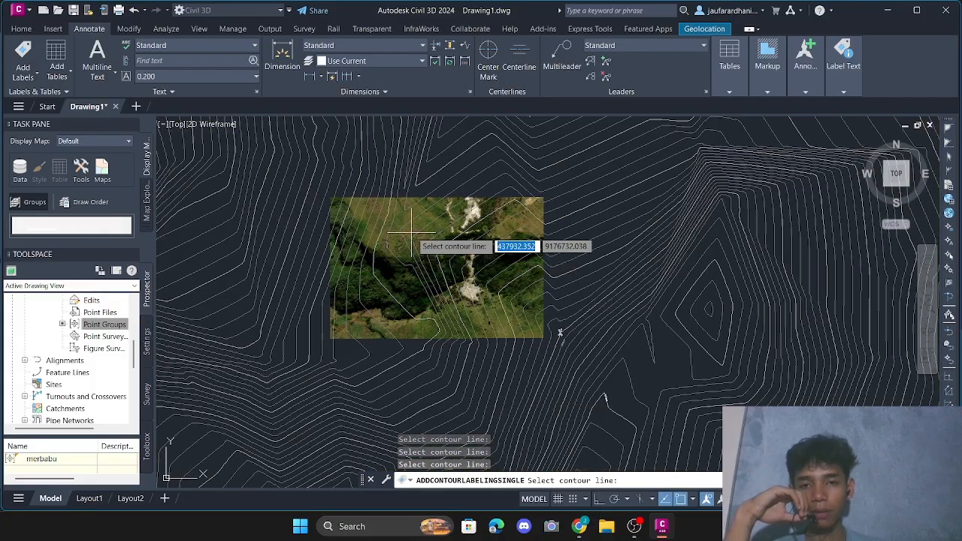
{"action": "scroll", "coordinate": [412, 231], "scroll_direction": "up", "scroll_amount": 4}
{"action": "scroll", "coordinate": [451, 234], "scroll_direction": "down", "scroll_amount": 3}
{"action": "scroll", "coordinate": [509, 244], "scroll_direction": "down", "scroll_amount": 5}
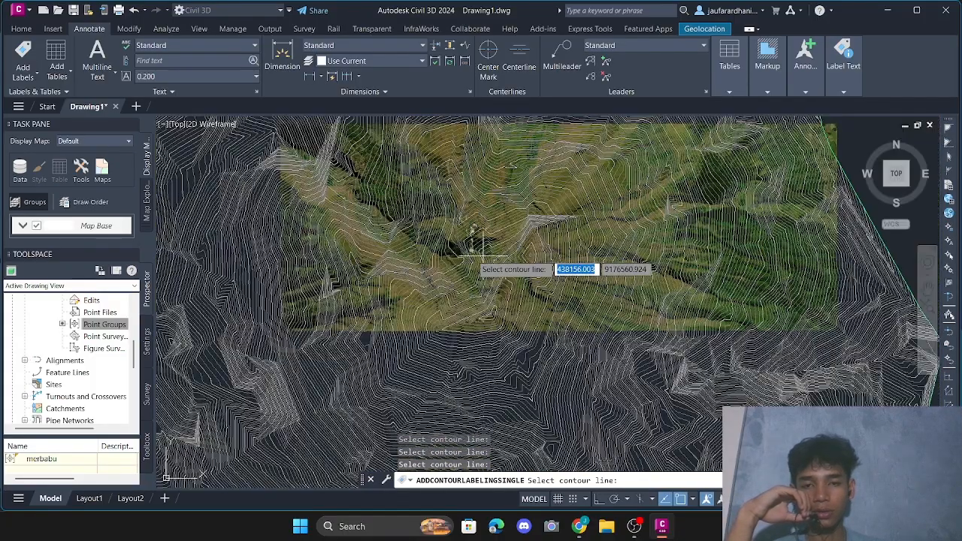
{"action": "scroll", "coordinate": [587, 303], "scroll_direction": "up", "scroll_amount": 6}
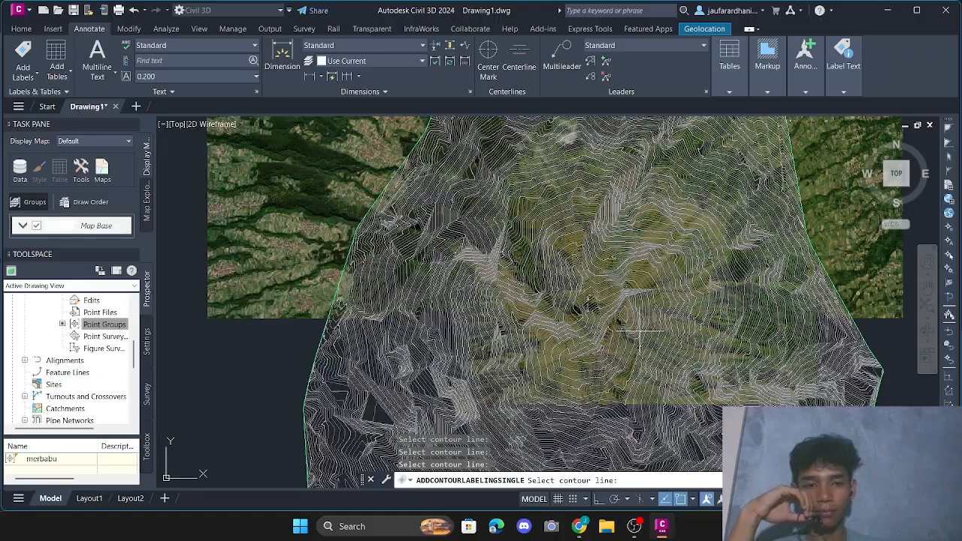
{"action": "scroll", "coordinate": [563, 308], "scroll_direction": "up", "scroll_amount": 5}
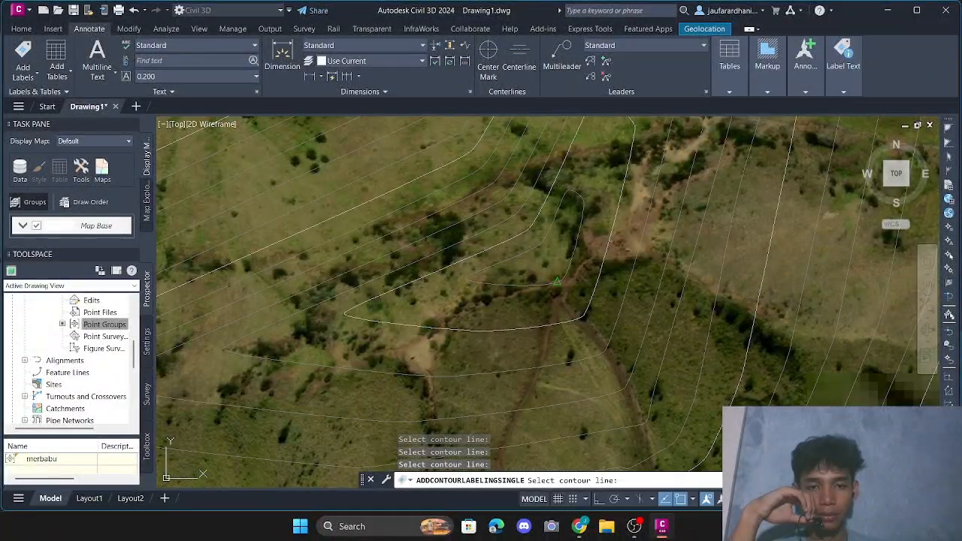
{"action": "left_click", "coordinate": [558, 283]}
{"action": "scroll", "coordinate": [552, 301], "scroll_direction": "up", "scroll_amount": 2}
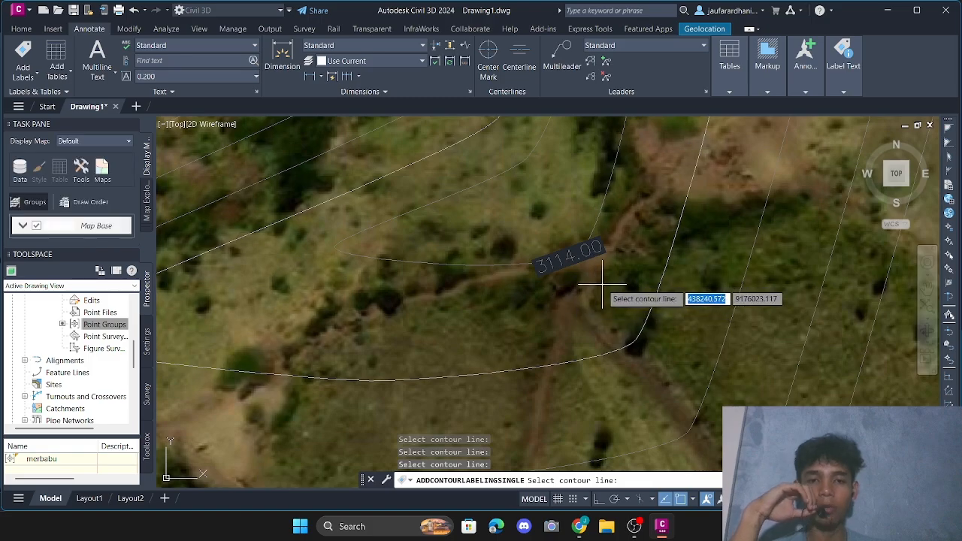
{"action": "scroll", "coordinate": [595, 281], "scroll_direction": "down", "scroll_amount": 4}
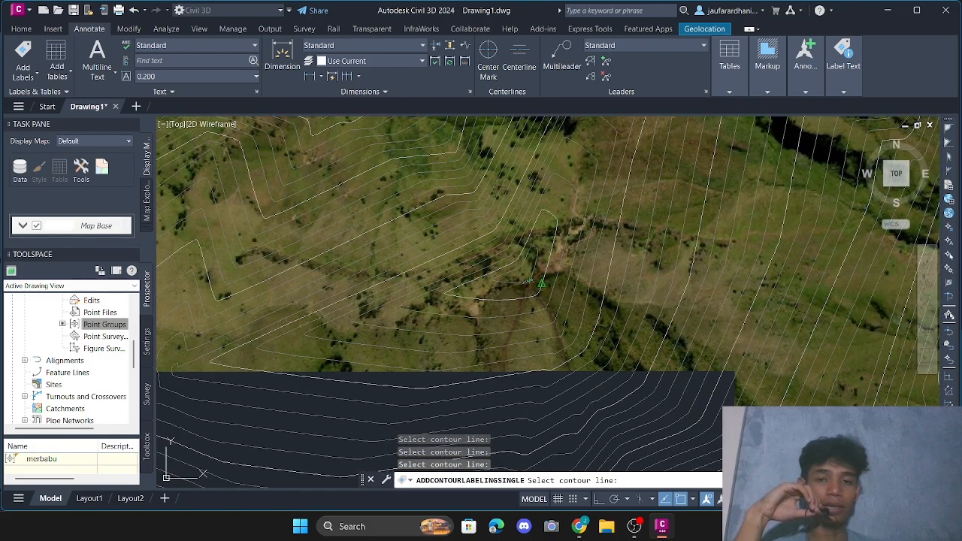
End contour labeling and switch the online base map beneath the surface to Map Hybrid.
{"action": "scroll", "coordinate": [571, 256], "scroll_direction": "down", "scroll_amount": 3}
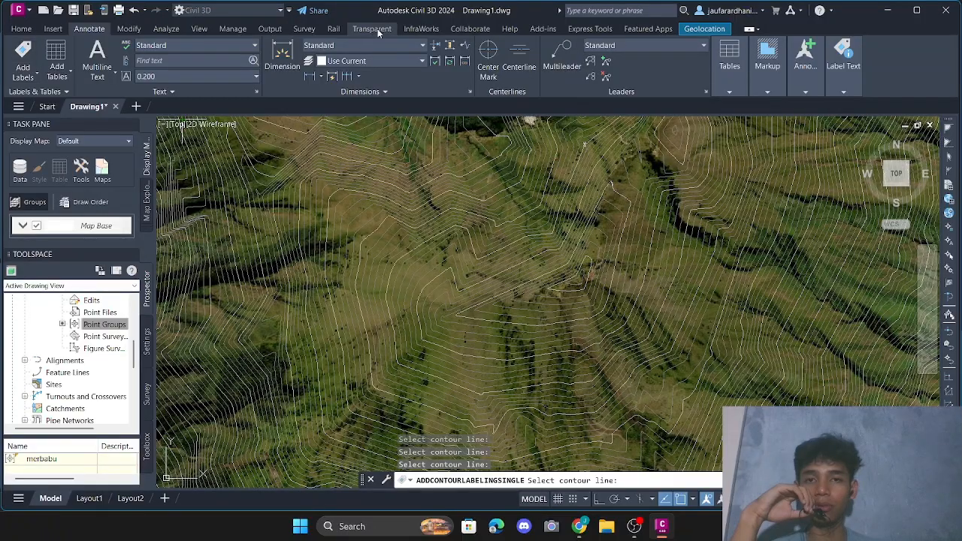
{"action": "left_click", "coordinate": [705, 29]}
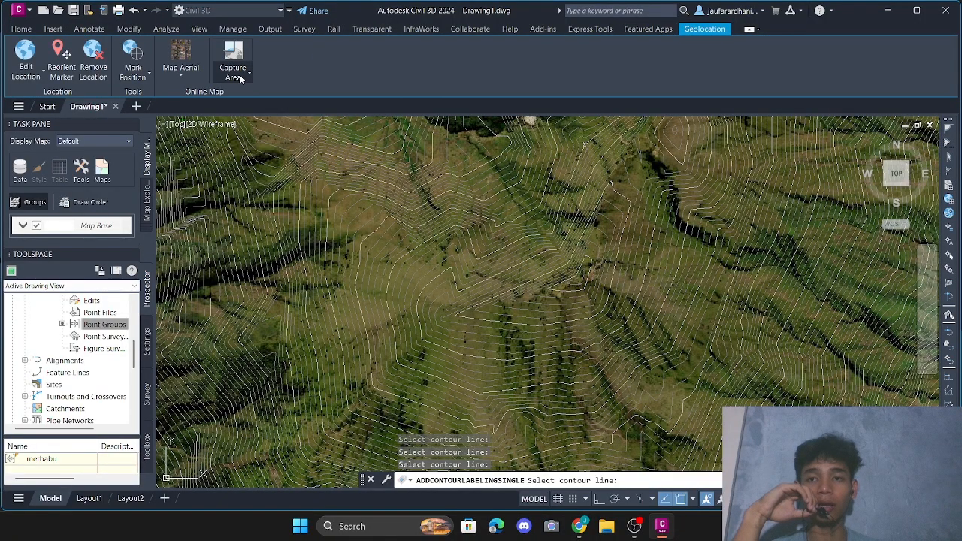
{"action": "left_click", "coordinate": [192, 75]}
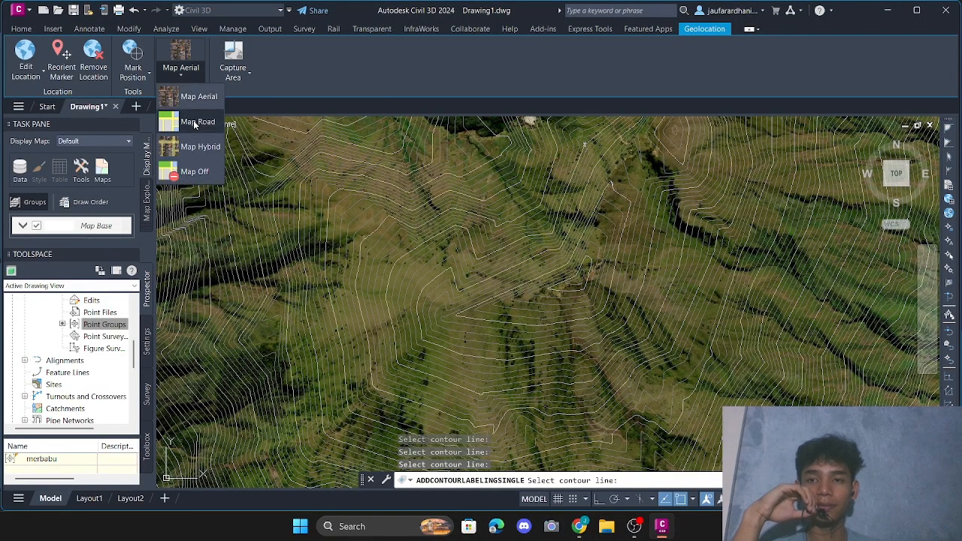
{"action": "key", "text": "Escape"}
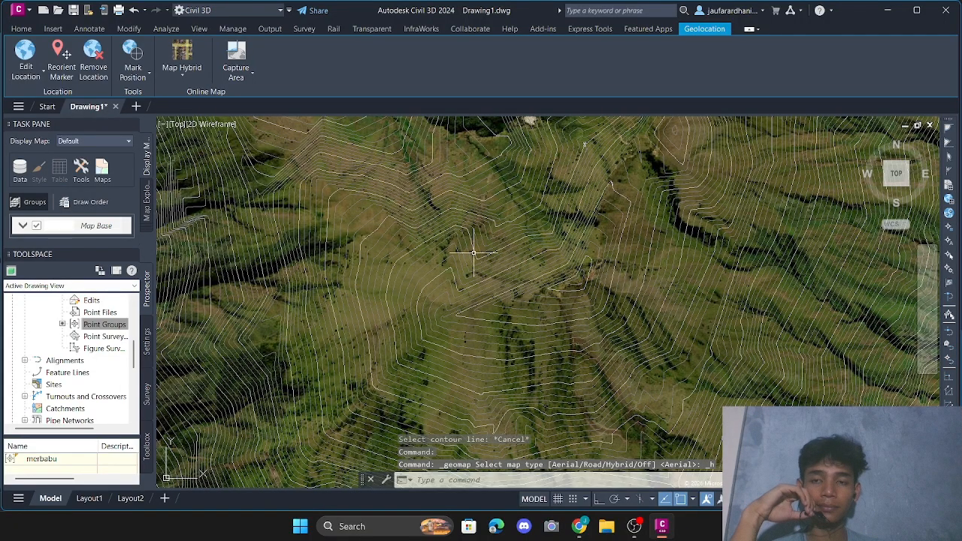
{"action": "scroll", "coordinate": [456, 262], "scroll_direction": "down", "scroll_amount": 5}
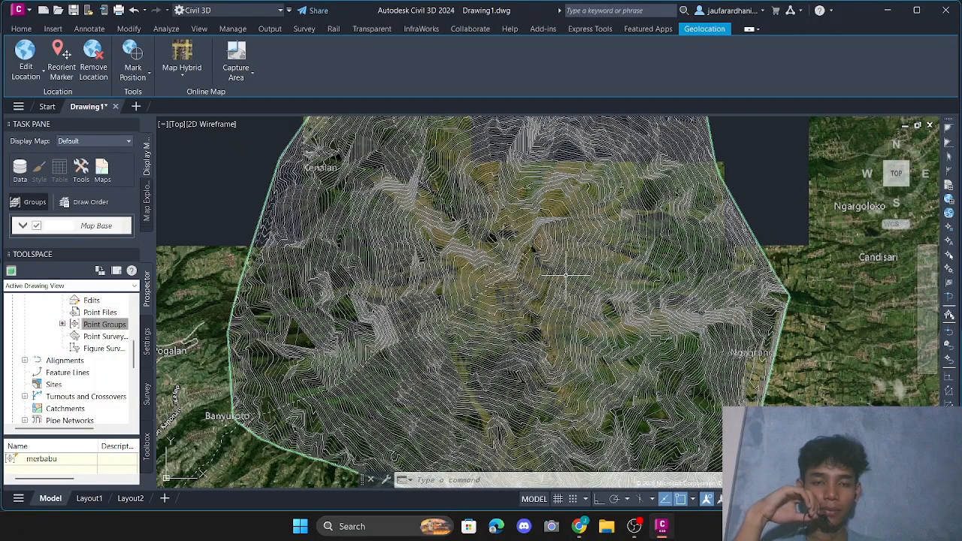
{"action": "scroll", "coordinate": [568, 278], "scroll_direction": "down", "scroll_amount": 2}
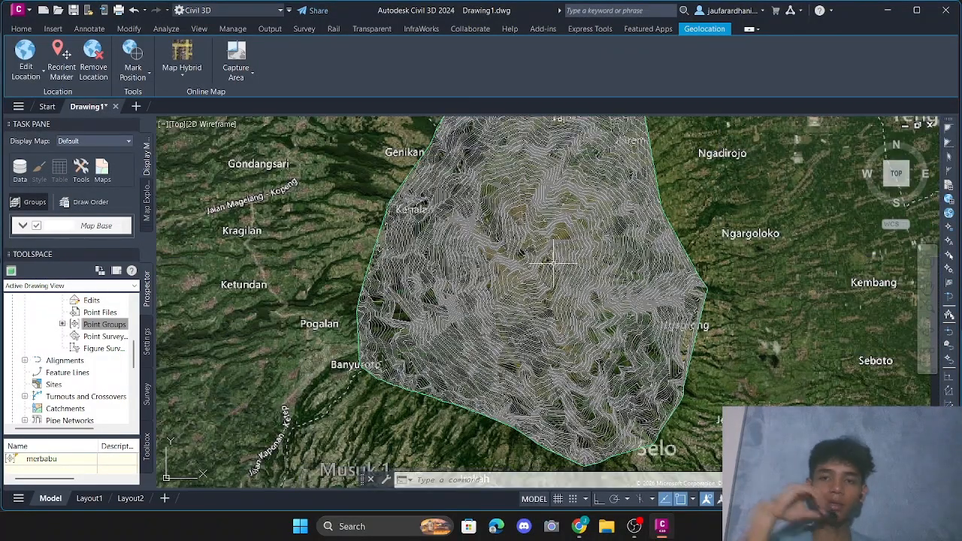
{"action": "mouse_move", "coordinate": [556, 261]}
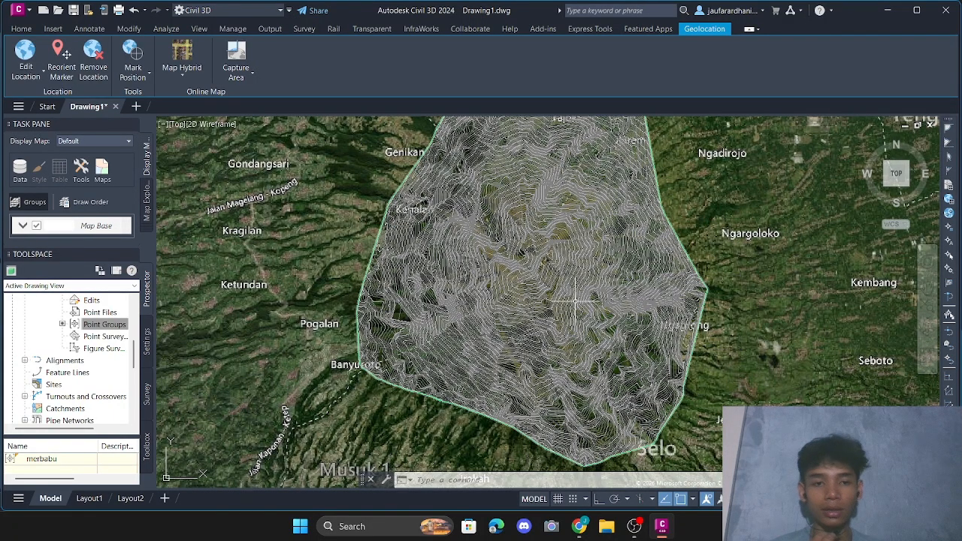
{"action": "scroll", "coordinate": [567, 255], "scroll_direction": "down", "scroll_amount": 2}
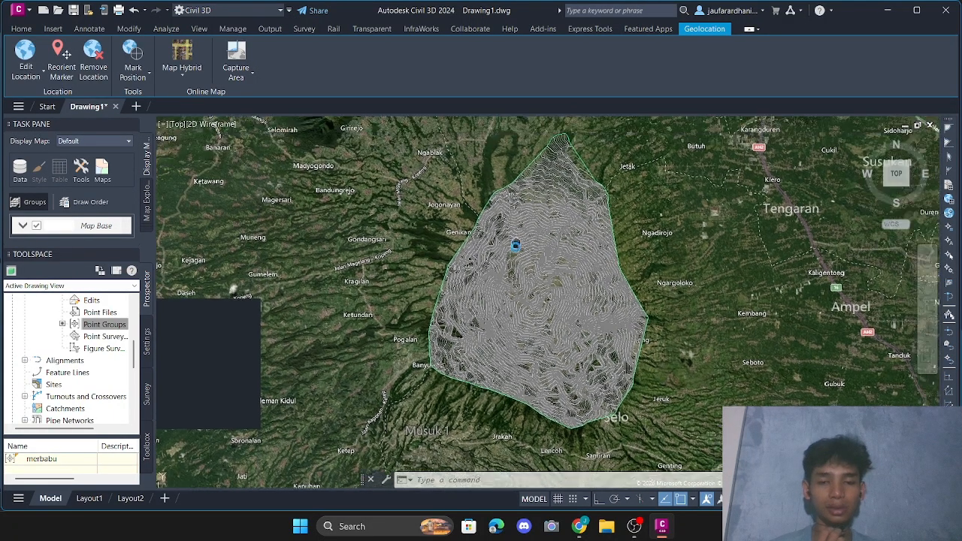